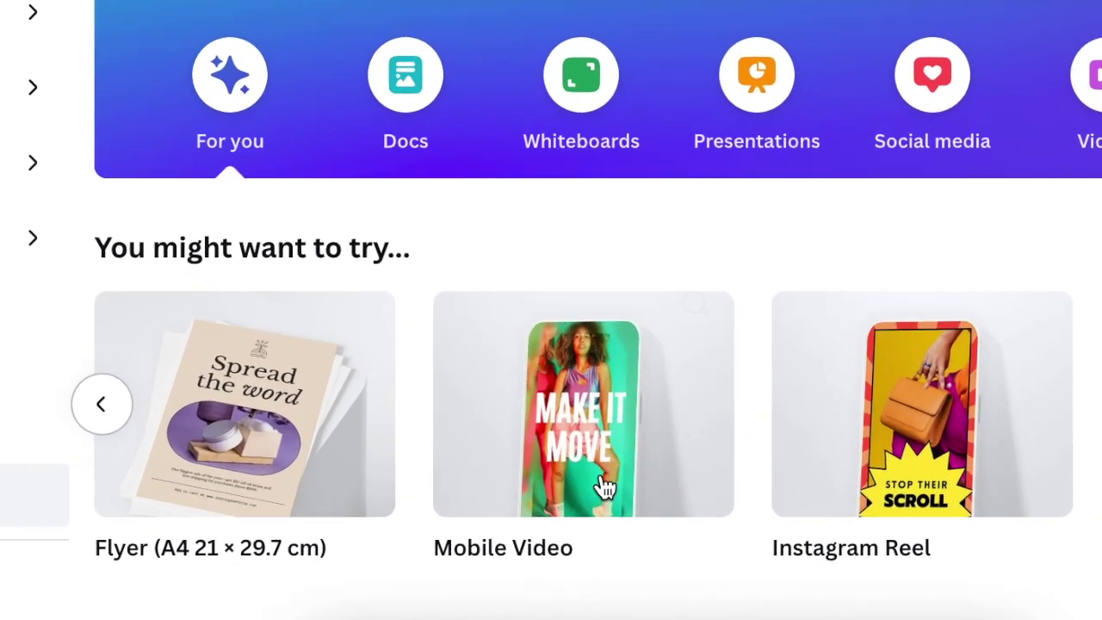
Step: Search the elements for "comic", limit the results to videos and browse the animated backgrounds
mouse_move(559, 498)
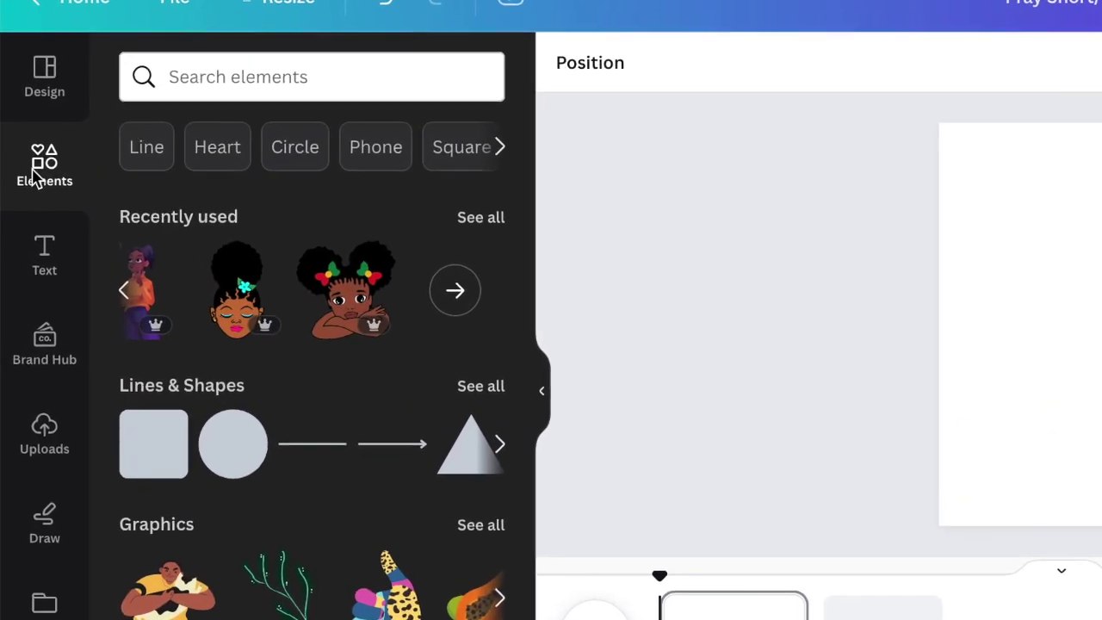
left_click(165, 84)
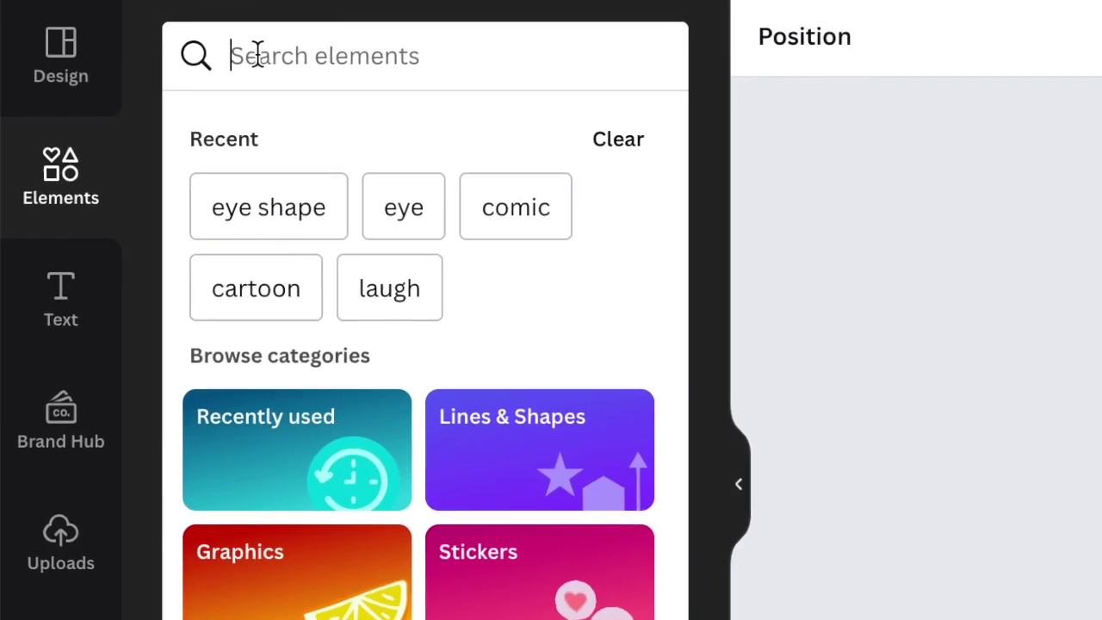
type("comic")
key("Return")
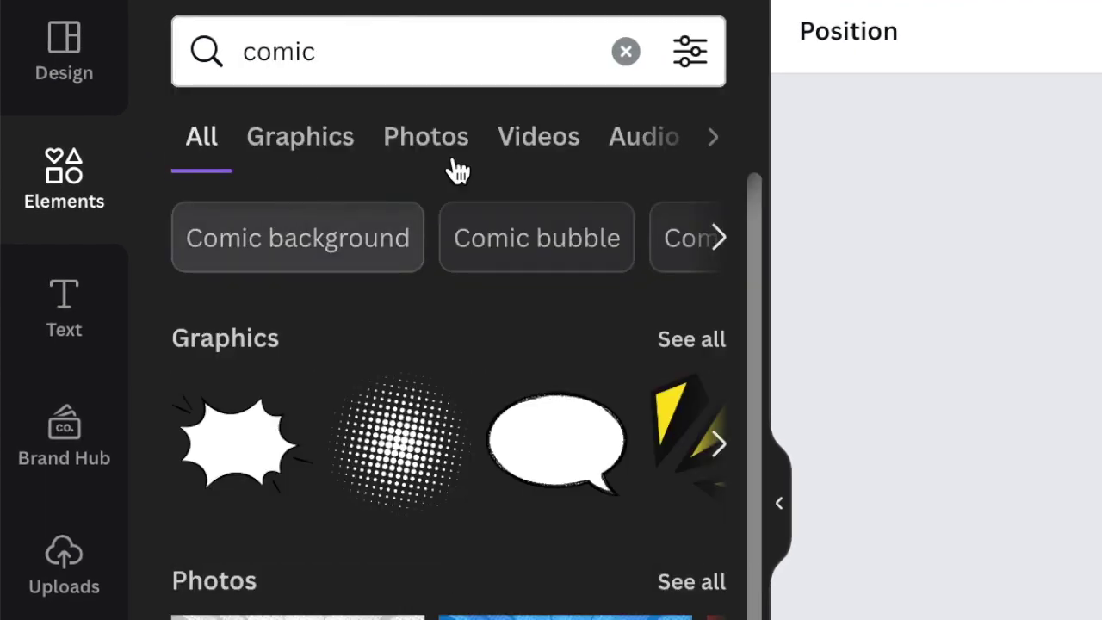
left_click(548, 148)
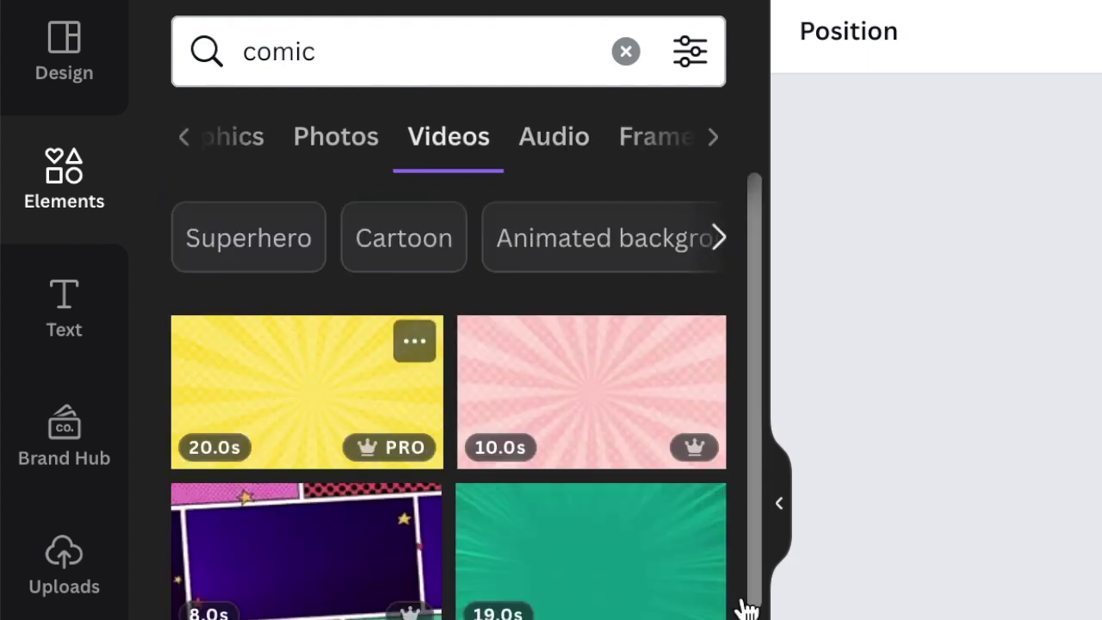
scroll(448, 404, "down", 1)
scroll(448, 396, "down", 3)
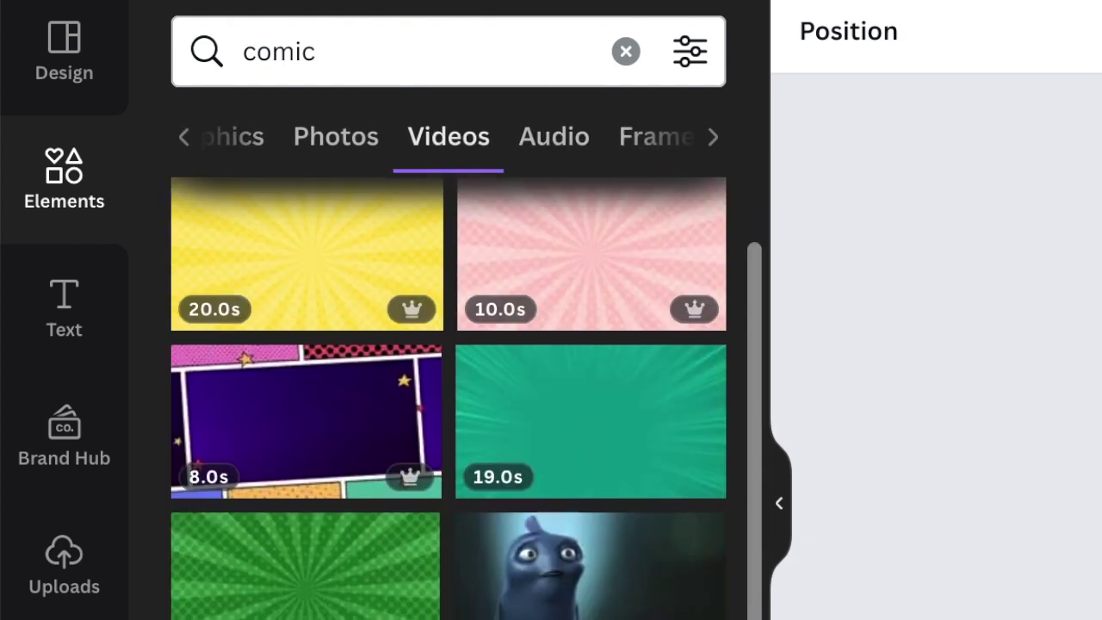
scroll(447, 396, "down", 1)
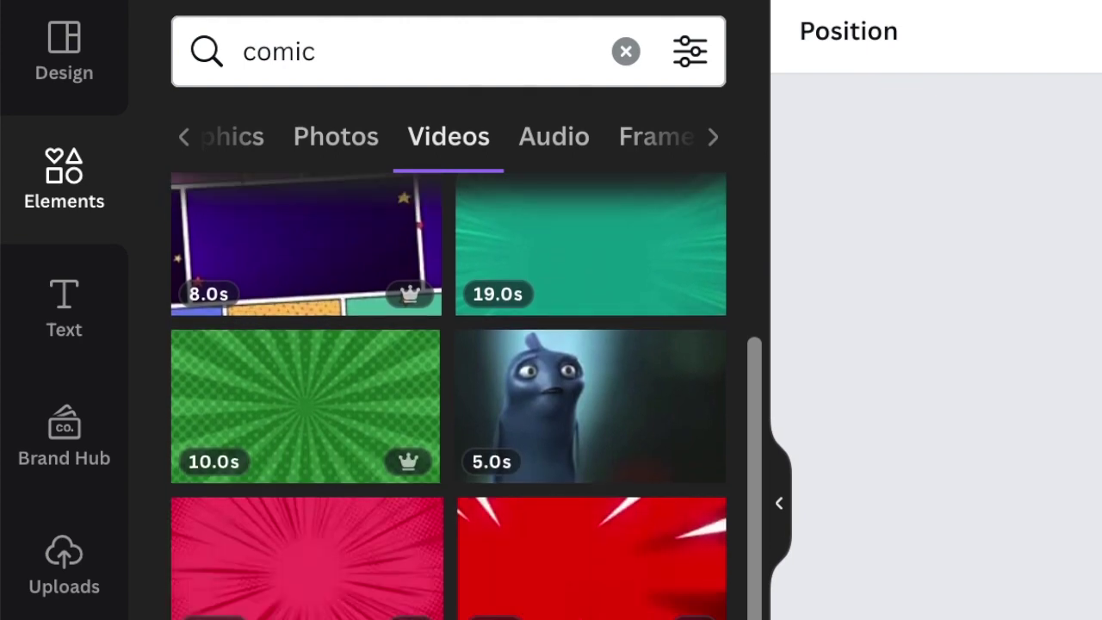
scroll(448, 396, "down", 2)
scroll(447, 396, "up", 6)
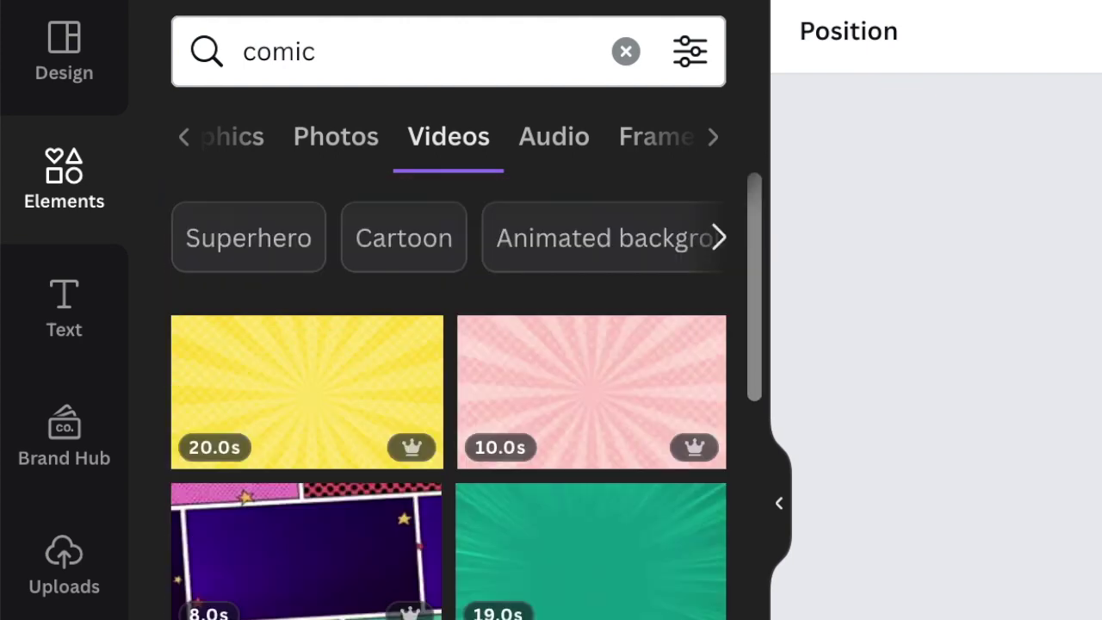
Step: Add the 20-second yellow sunburst video to the page and set it as the background
left_click(303, 417)
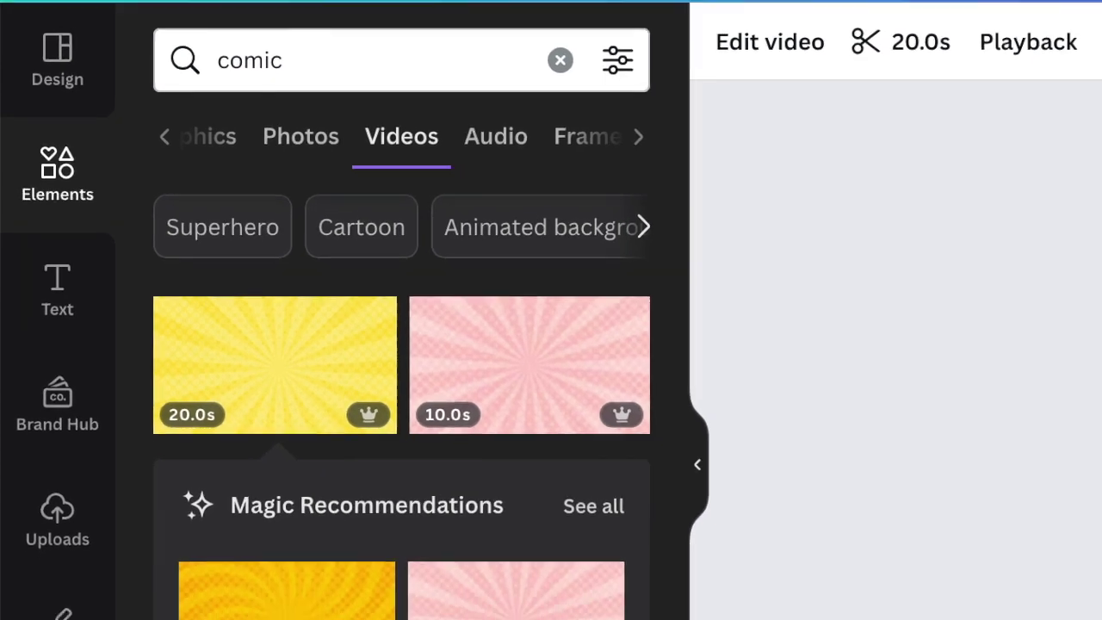
right_click(1001, 323)
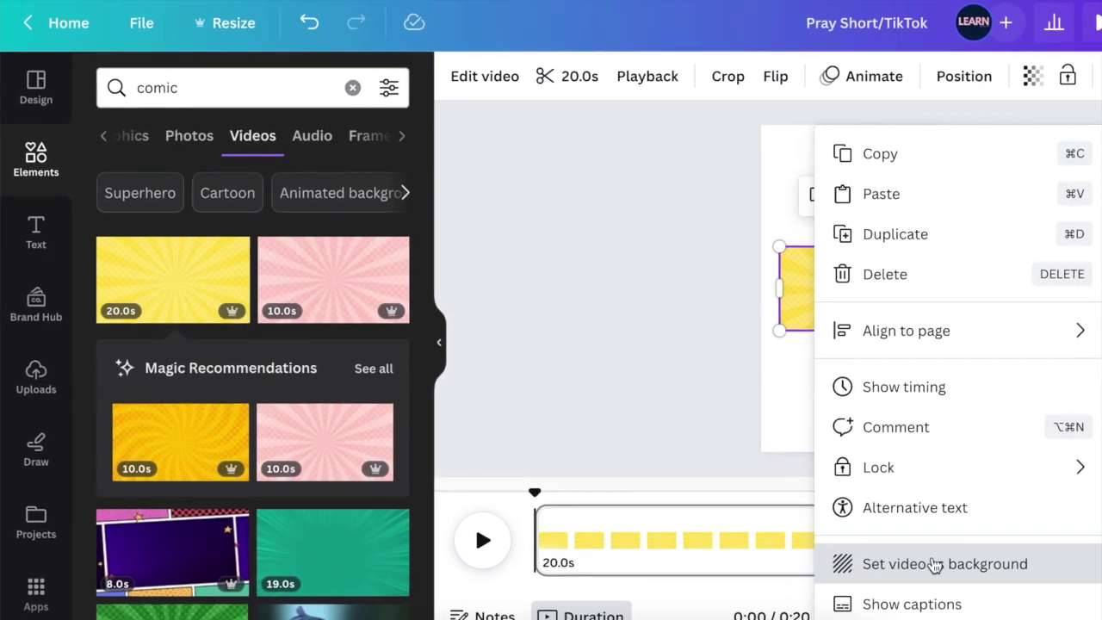
left_click(934, 564)
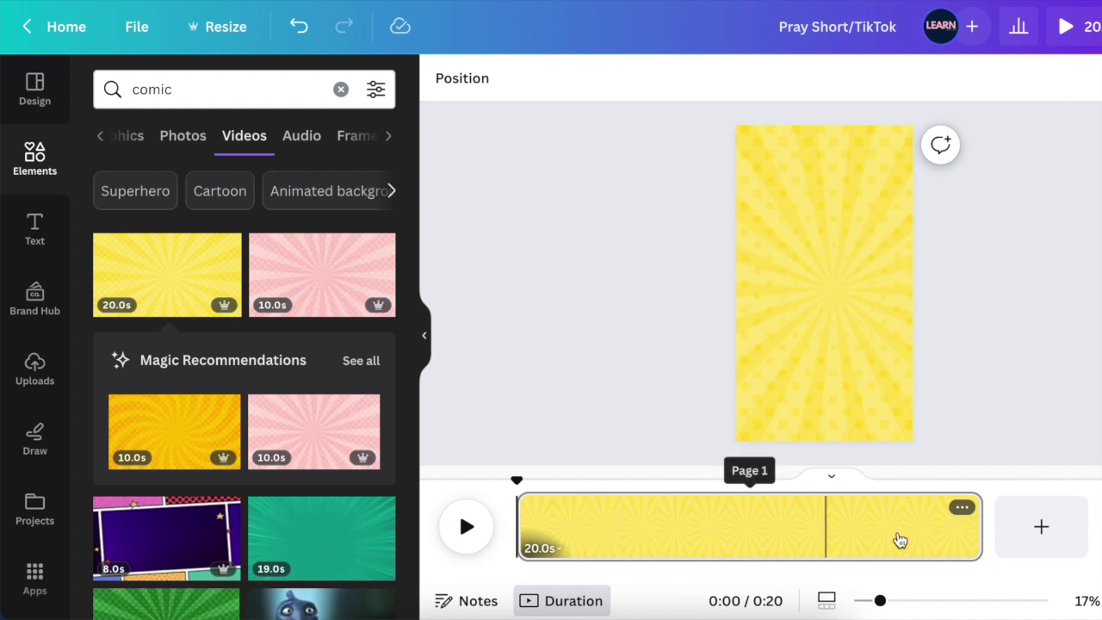
Step: Shorten the yellow background page to 3.7 seconds on the timeline
left_click(975, 536)
left_click_drag(979, 534, 603, 522)
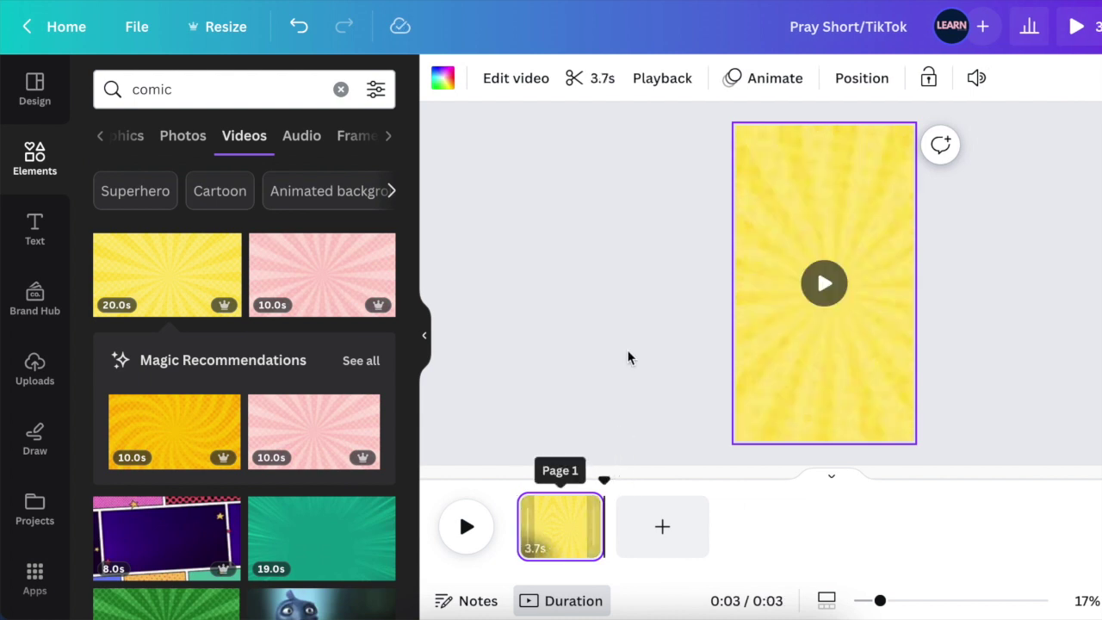
left_click(984, 374)
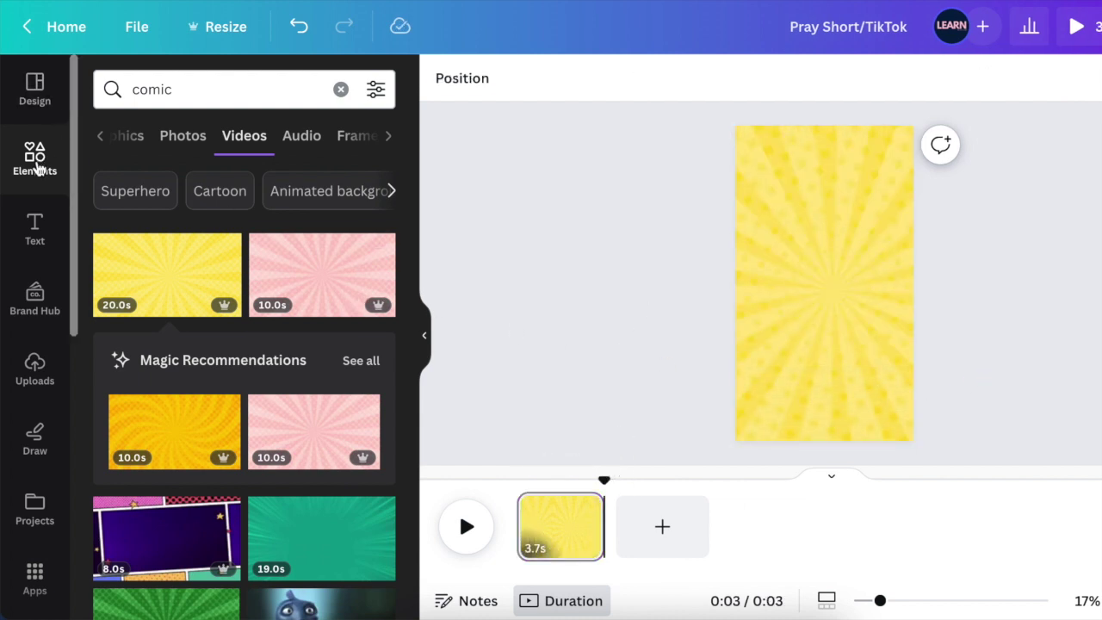
Step: Search the elements for "african little girl" and clear the search
left_click(34, 159)
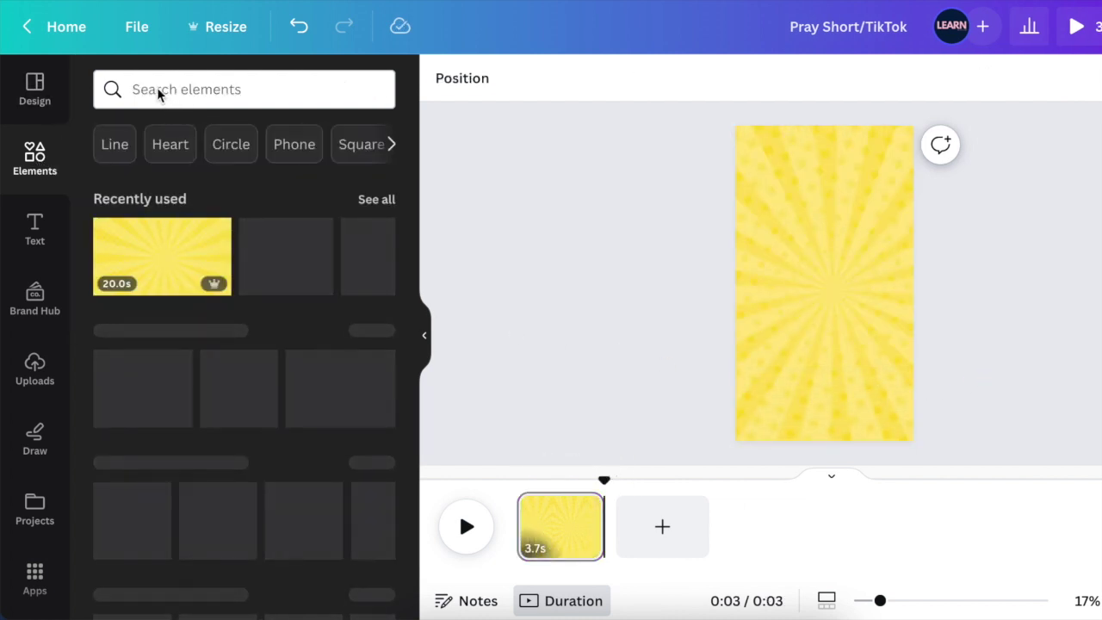
left_click(157, 91)
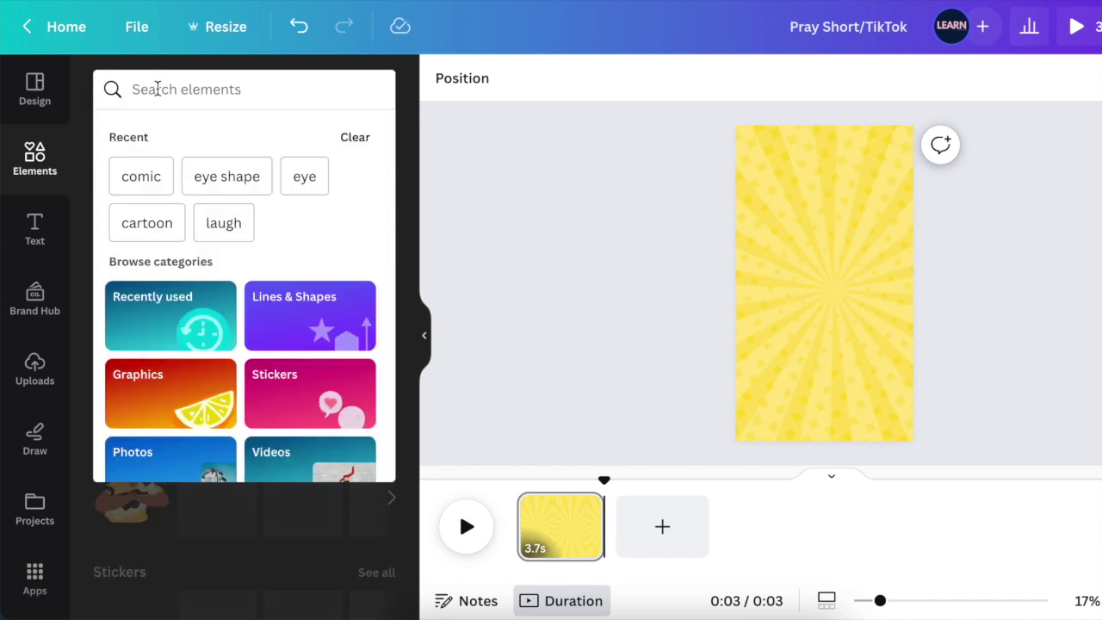
type("a")
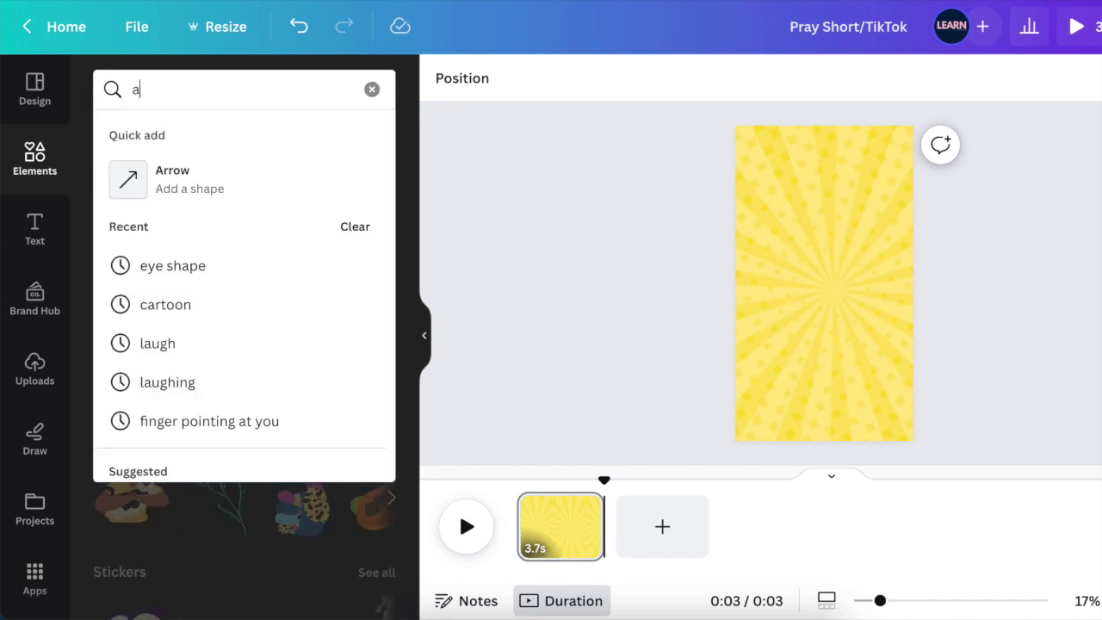
type("frin")
key("BackSpace")
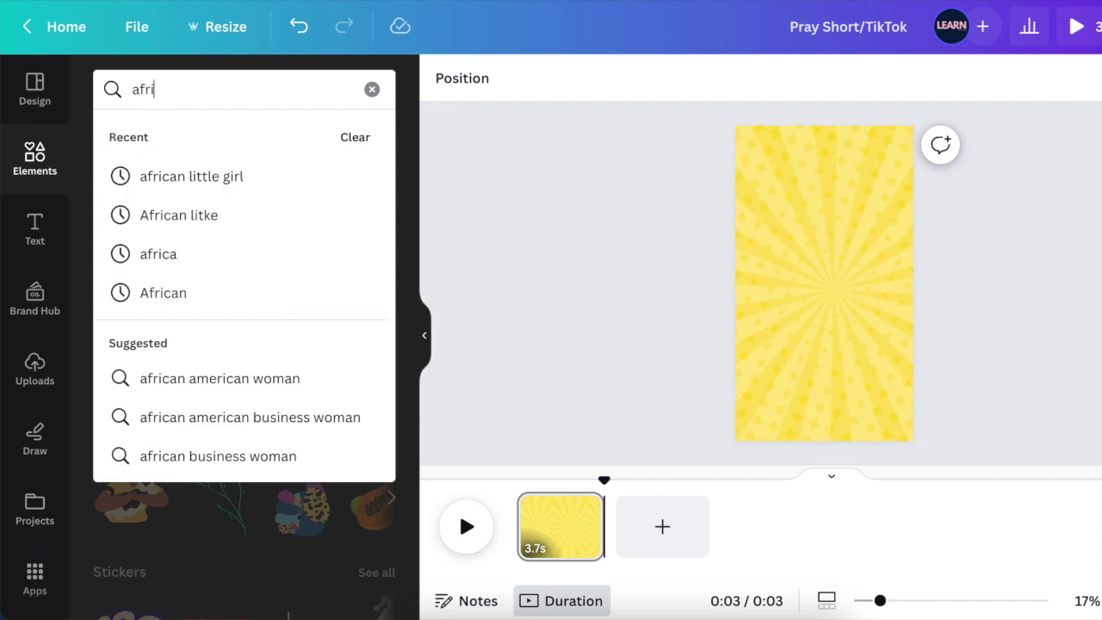
left_click(216, 178)
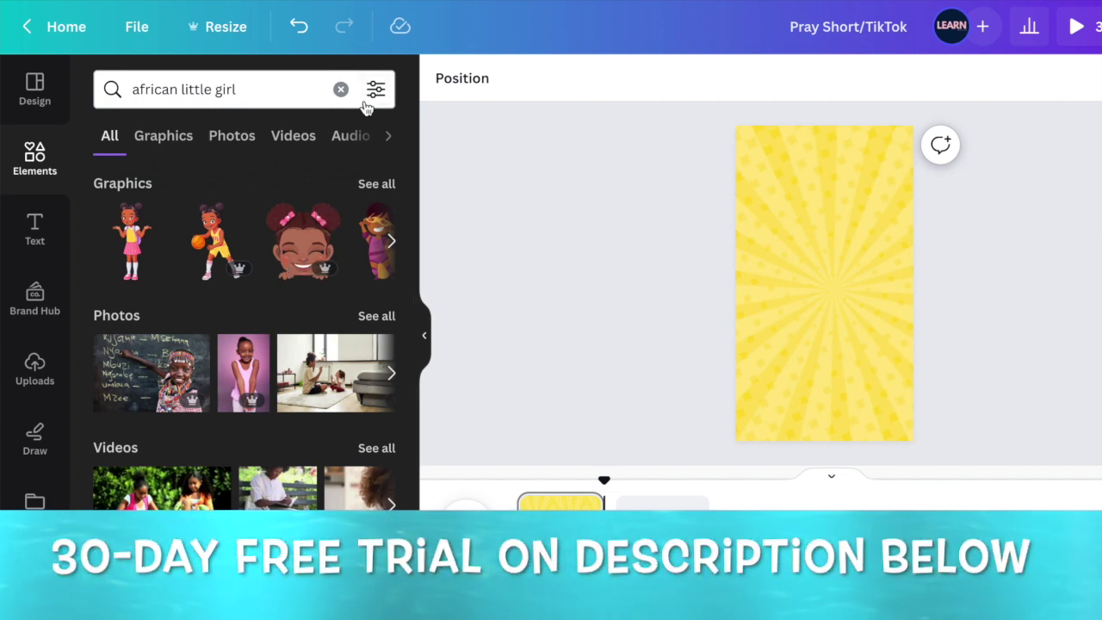
left_click(338, 92)
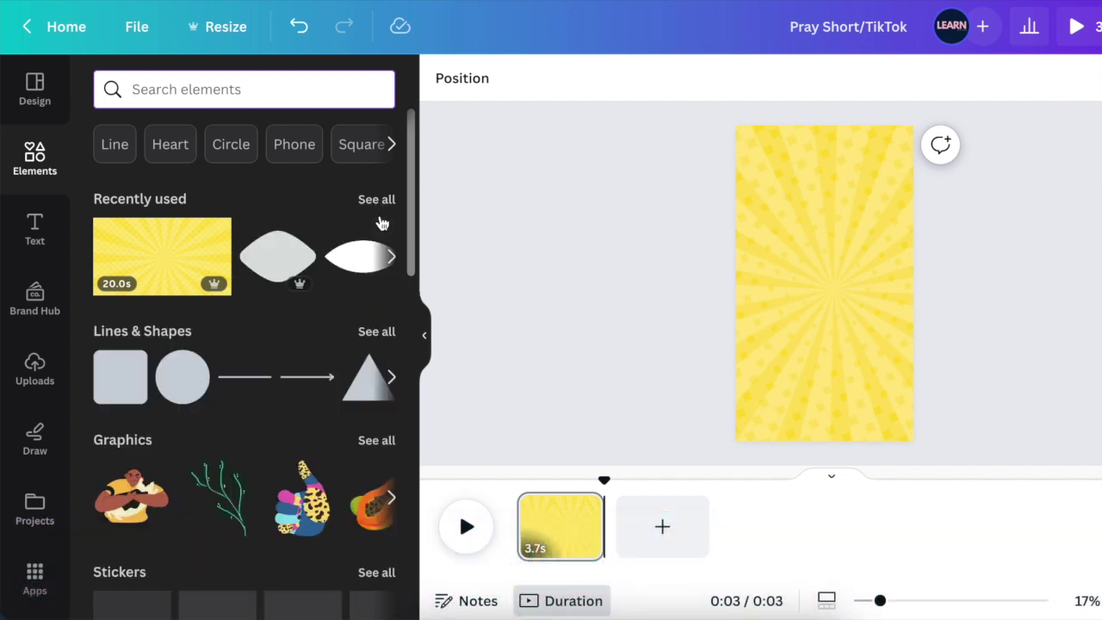
Step: Add the recently used graphic of the girl with two afro puffs and folded arms, and open its information
left_click(392, 256)
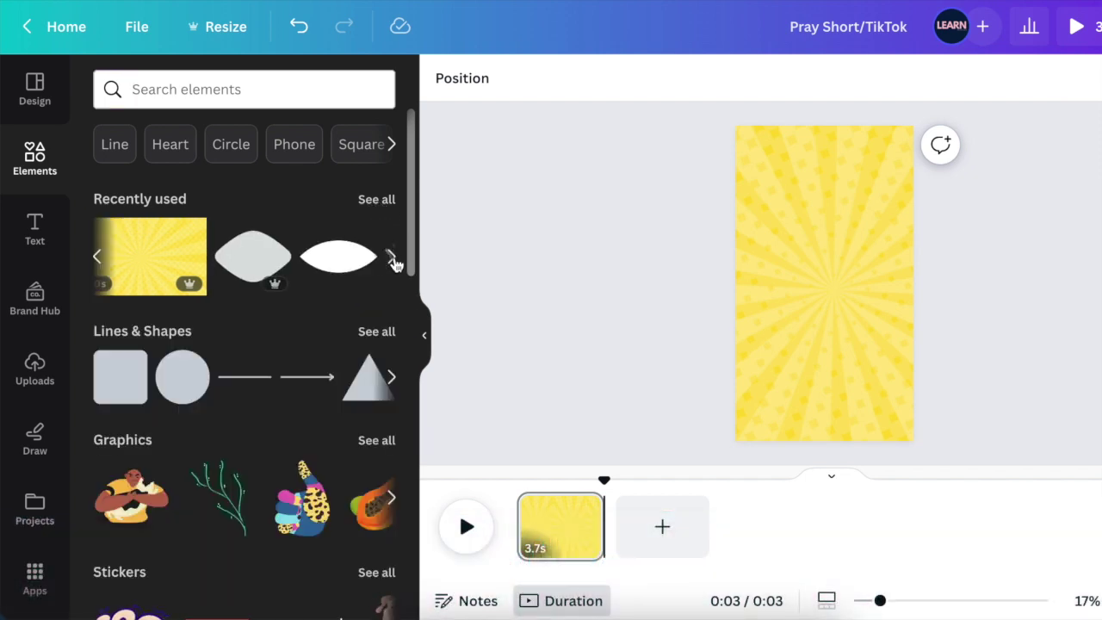
left_click(392, 257)
left_click(392, 257)
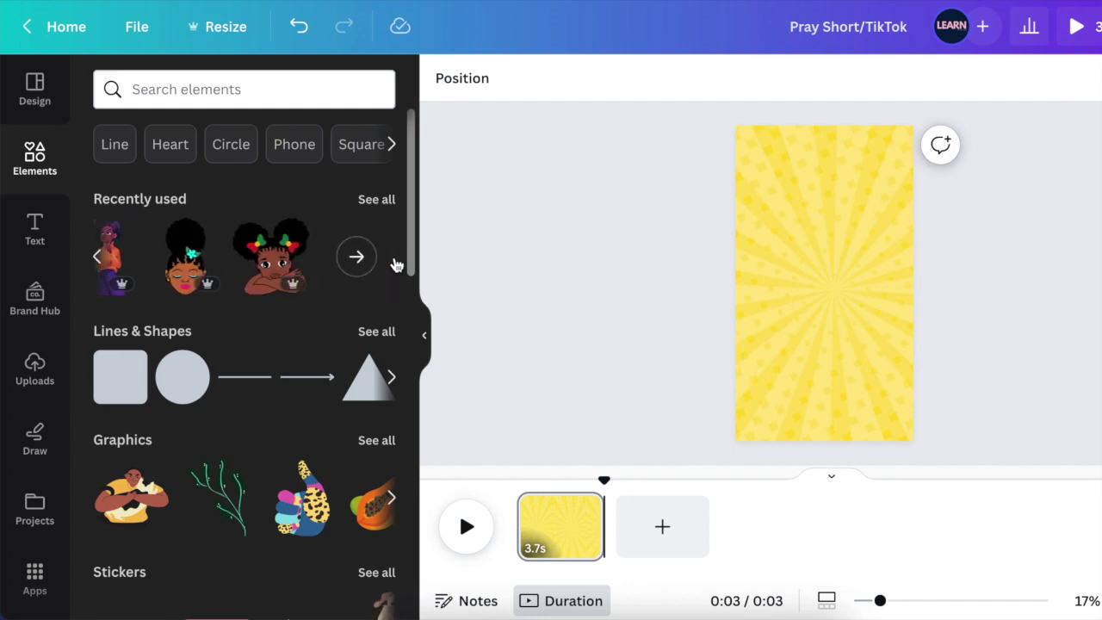
left_click(268, 268)
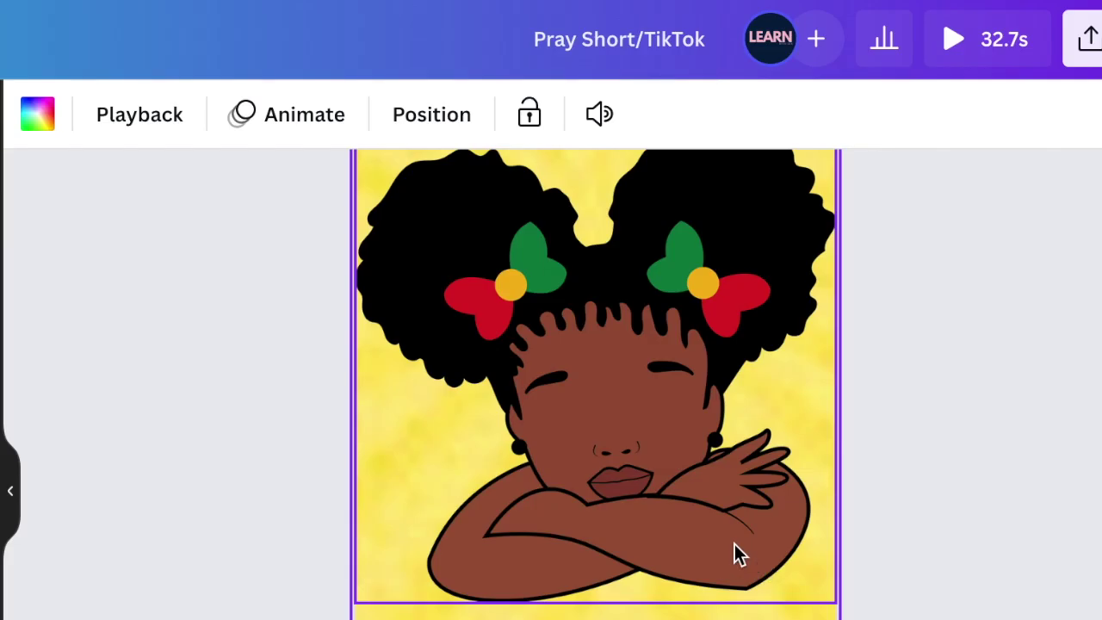
left_click(734, 551)
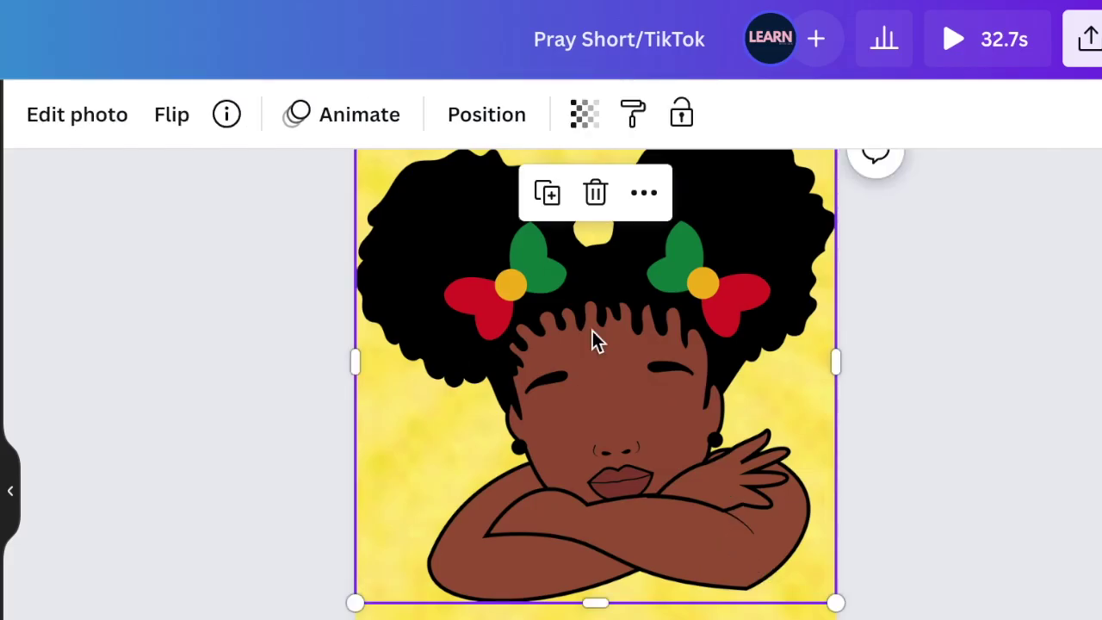
left_click(226, 114)
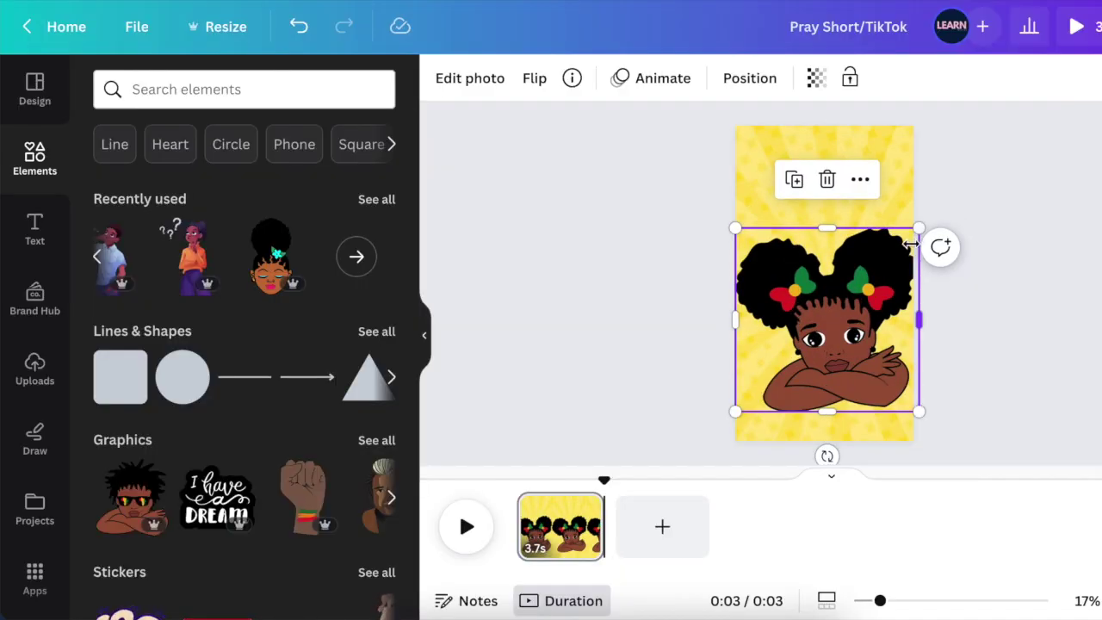
Step: Scale the girl graphic down to the page width and position it in the lower part of the page
left_click_drag(918, 229, 912, 234)
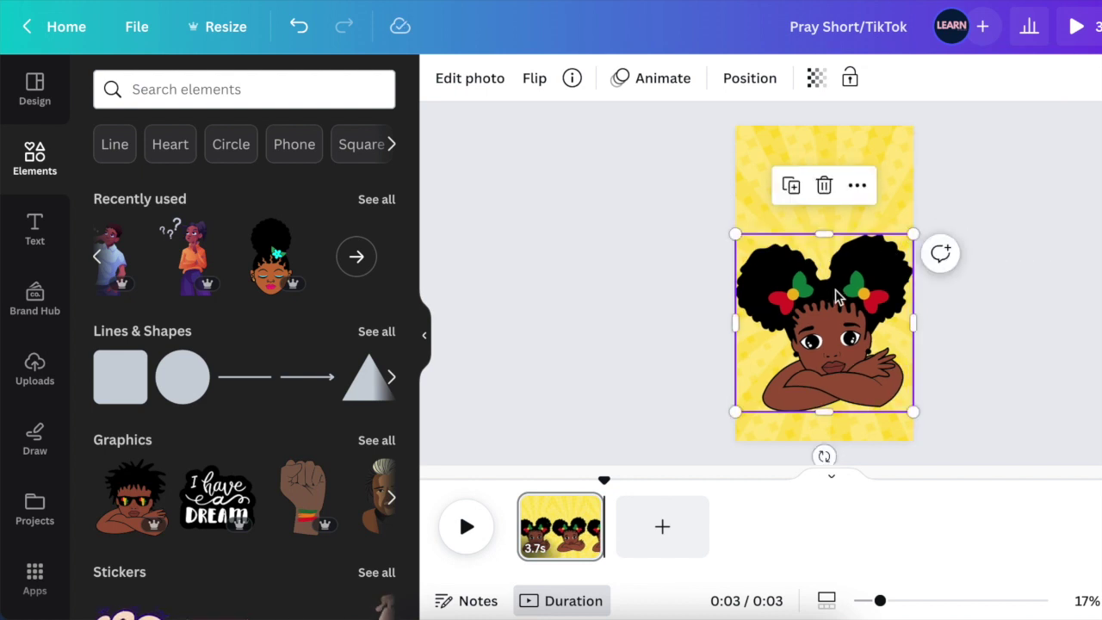
left_click_drag(836, 295, 838, 292)
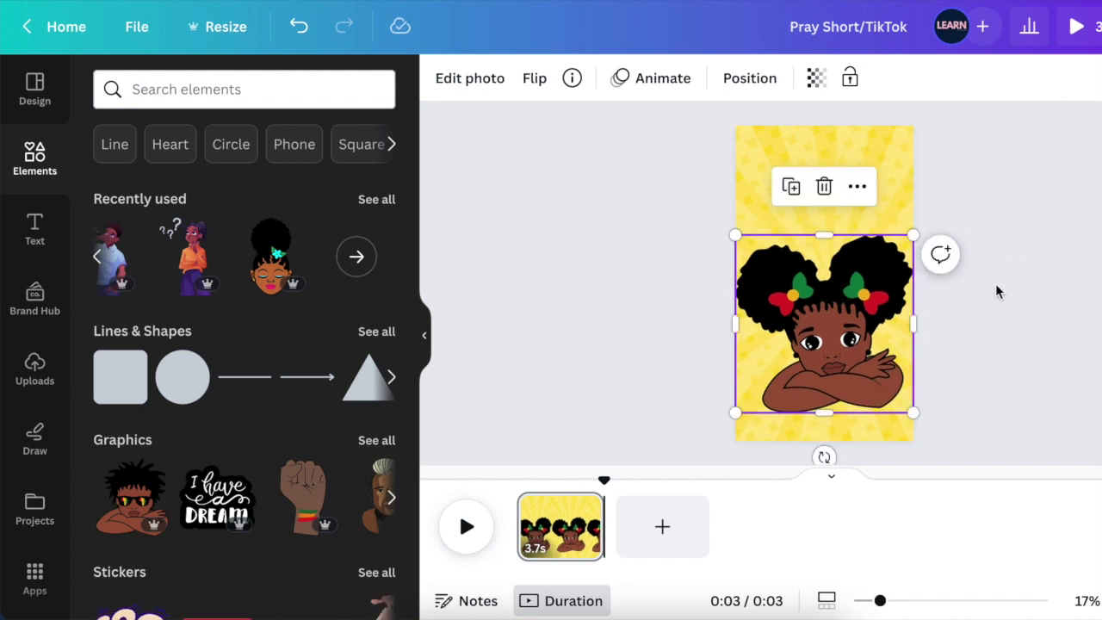
left_click(1002, 286)
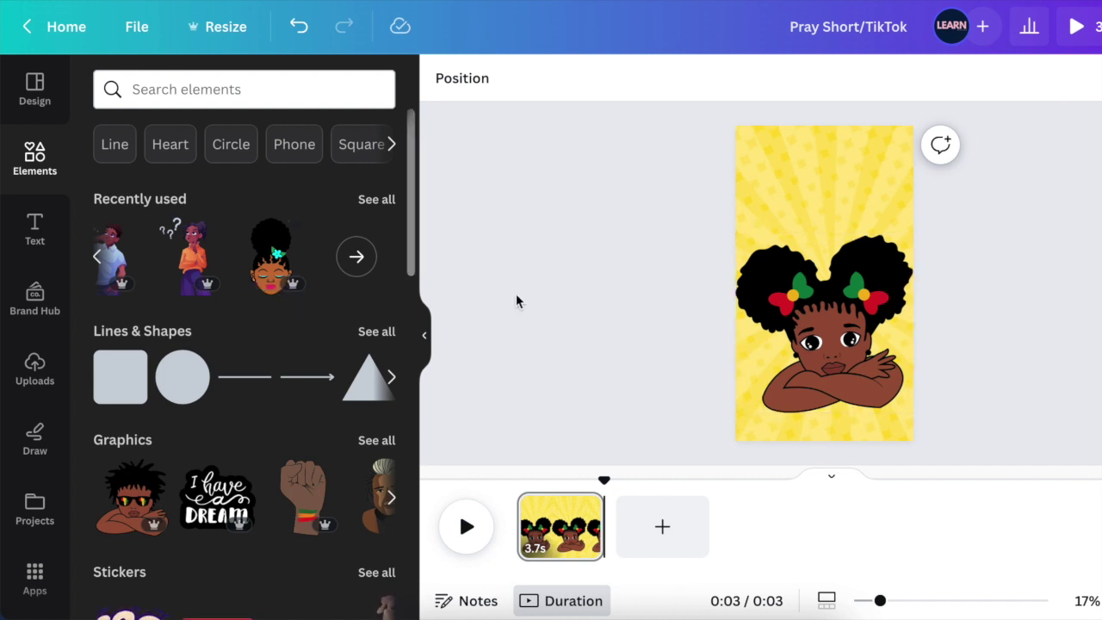
Step: Add the two-line heading "HAD A BAD DAY?" in The Bold Font at size 162 and centre it above the girl
left_click(793, 280)
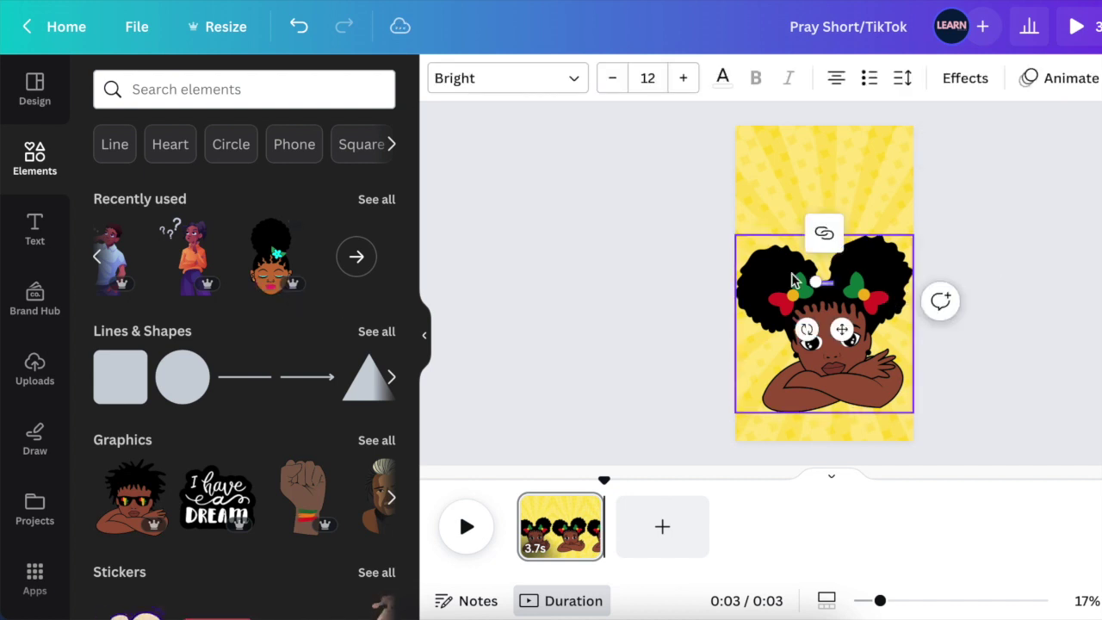
left_click_drag(815, 237, 847, 216)
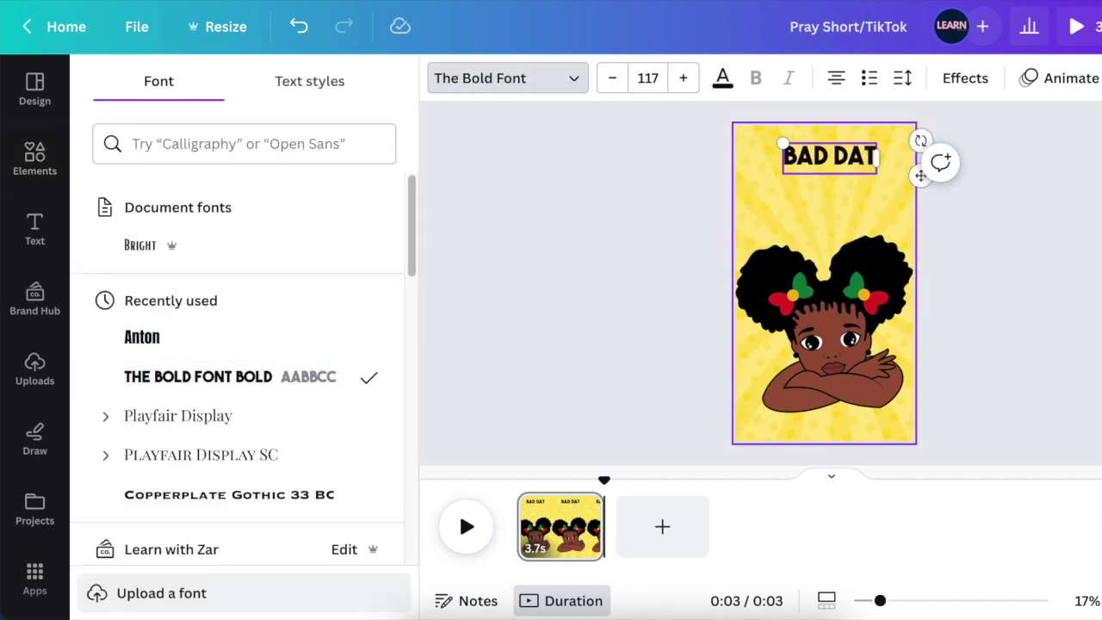
left_click_drag(914, 175, 918, 231)
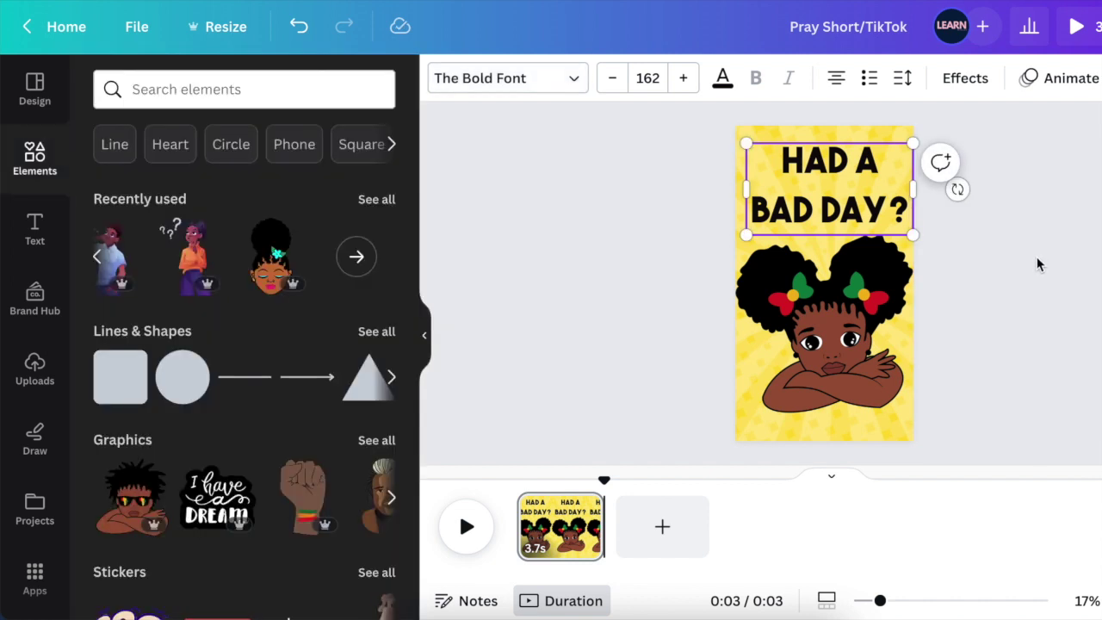
left_click(1038, 264)
left_click_drag(882, 209, 873, 200)
left_click(966, 259)
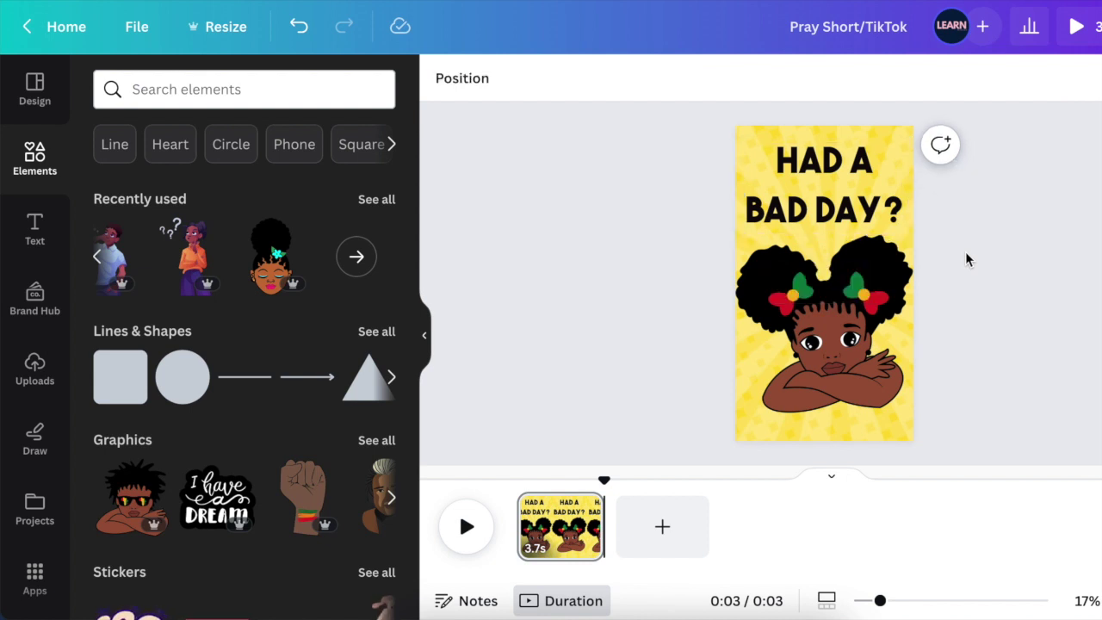
Step: Reduce the line spacing of the "HAD A BAD DAY?" heading to bring its two lines closer together
left_click(823, 198)
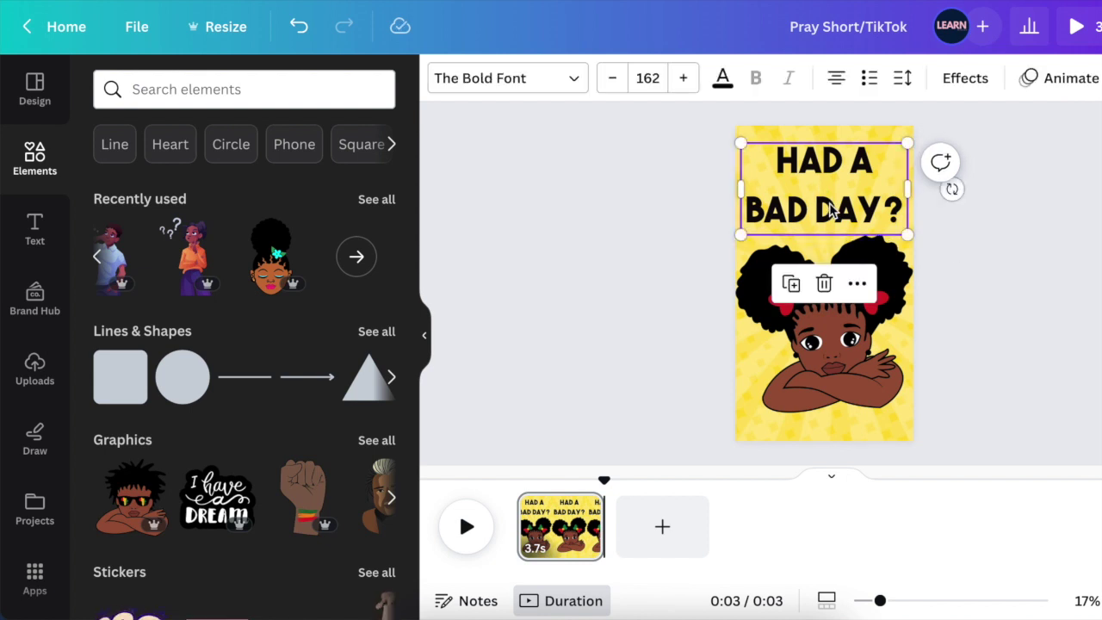
left_click(902, 78)
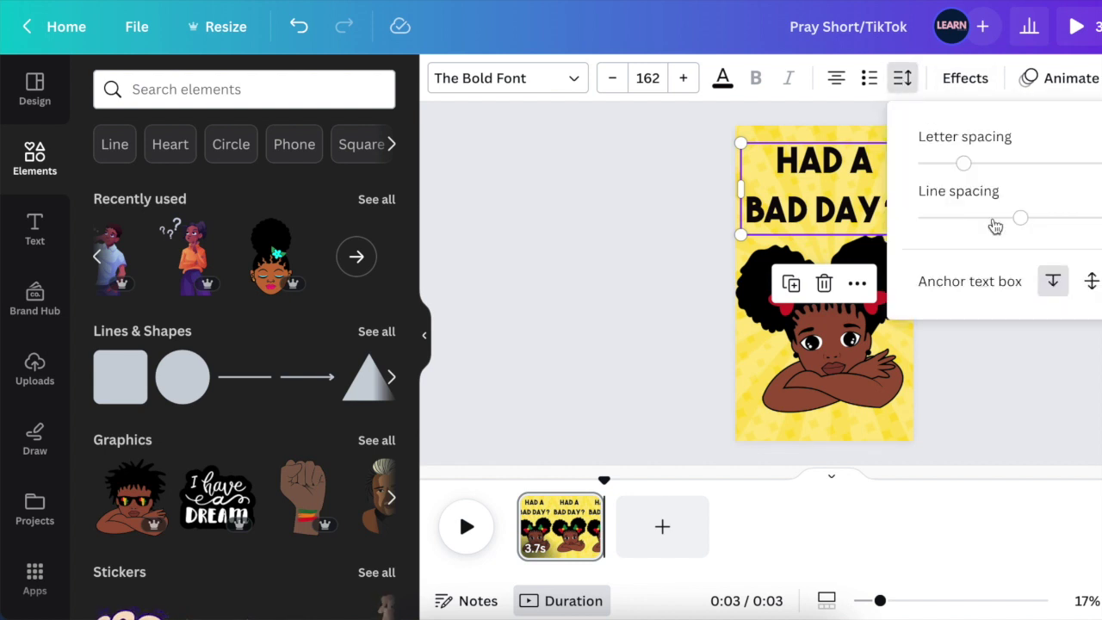
left_click_drag(1021, 220, 977, 216)
left_click(902, 198)
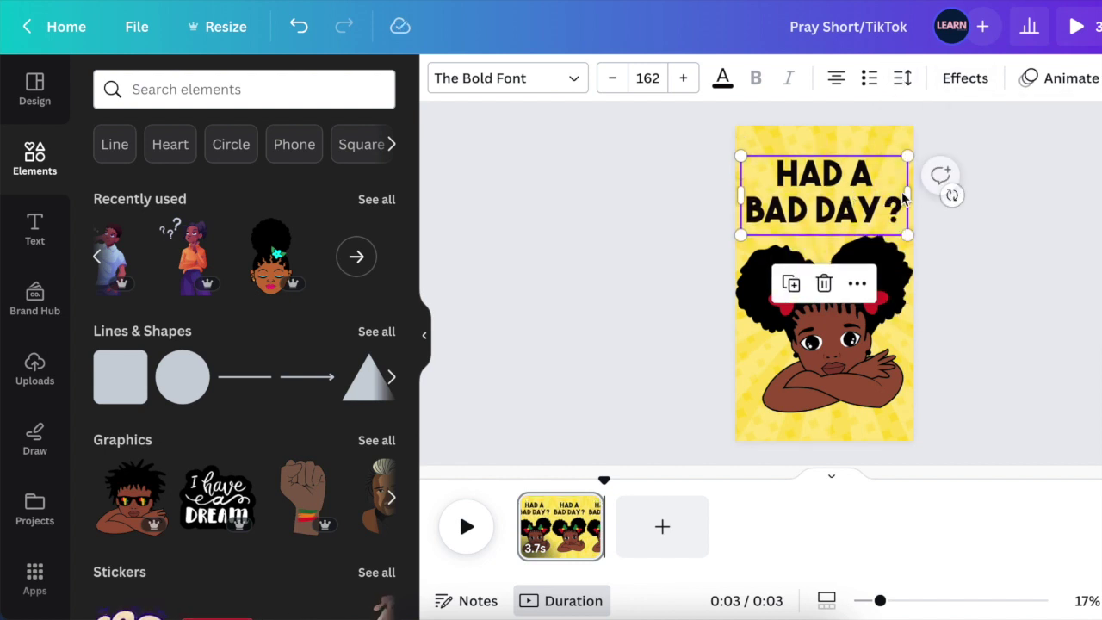
left_click(1031, 324)
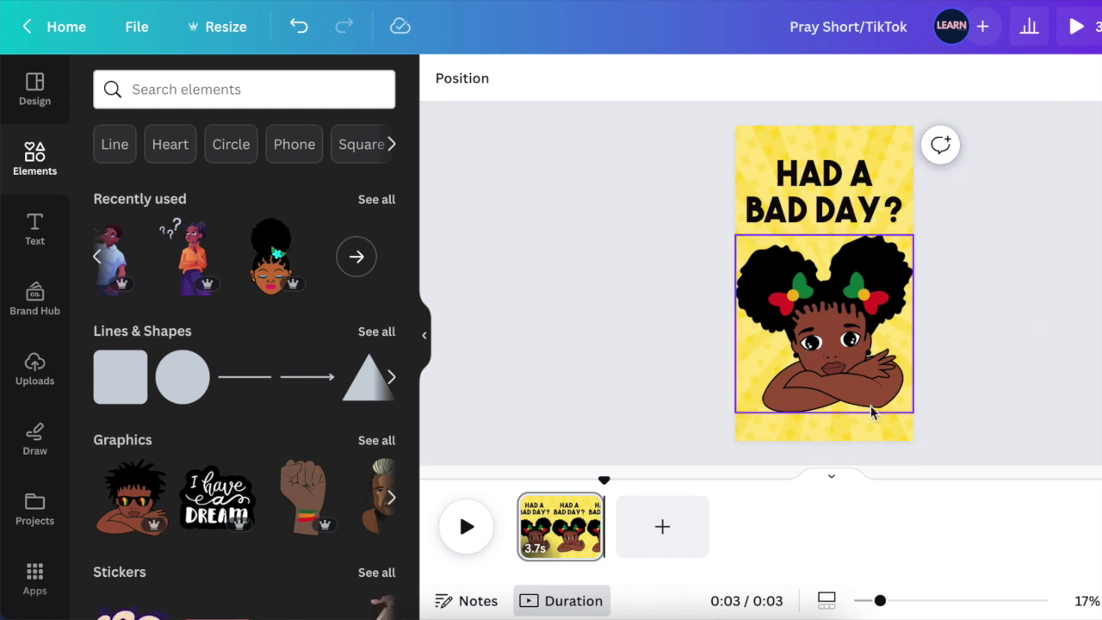
Step: Search the element graphics for "eye shape" and add the plain pointed-oval shape to the page
left_click_drag(885, 603, 918, 605)
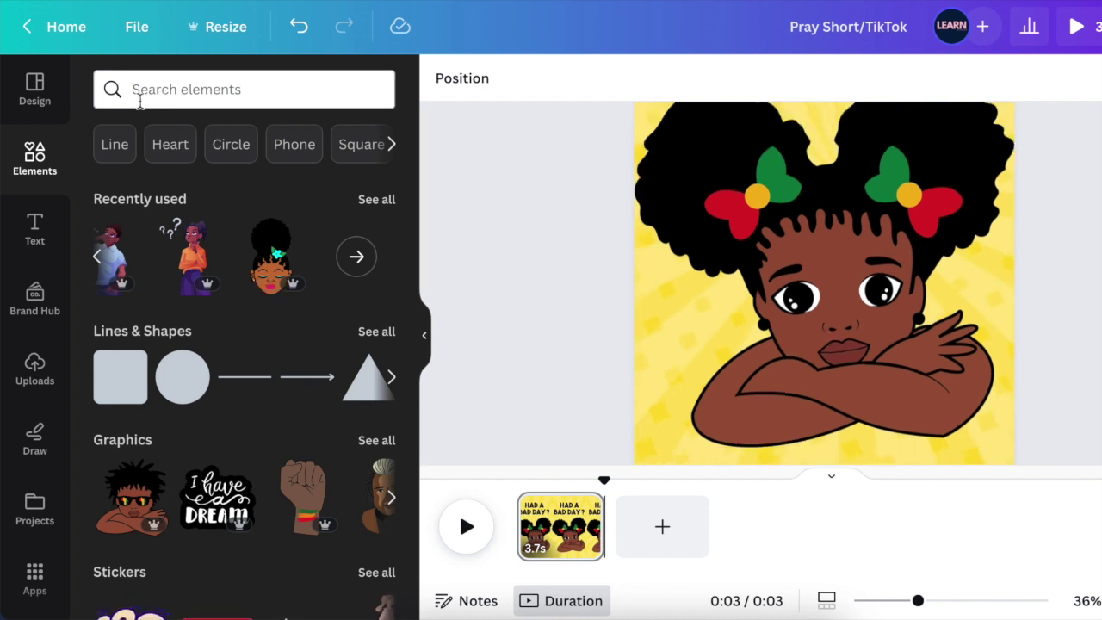
left_click(135, 91)
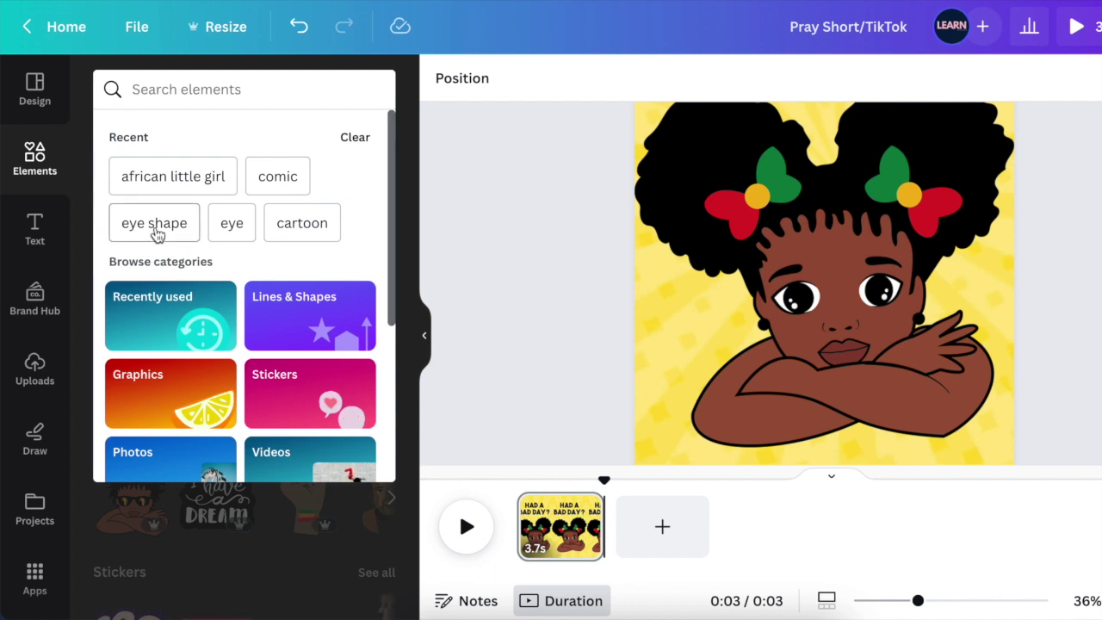
left_click(154, 225)
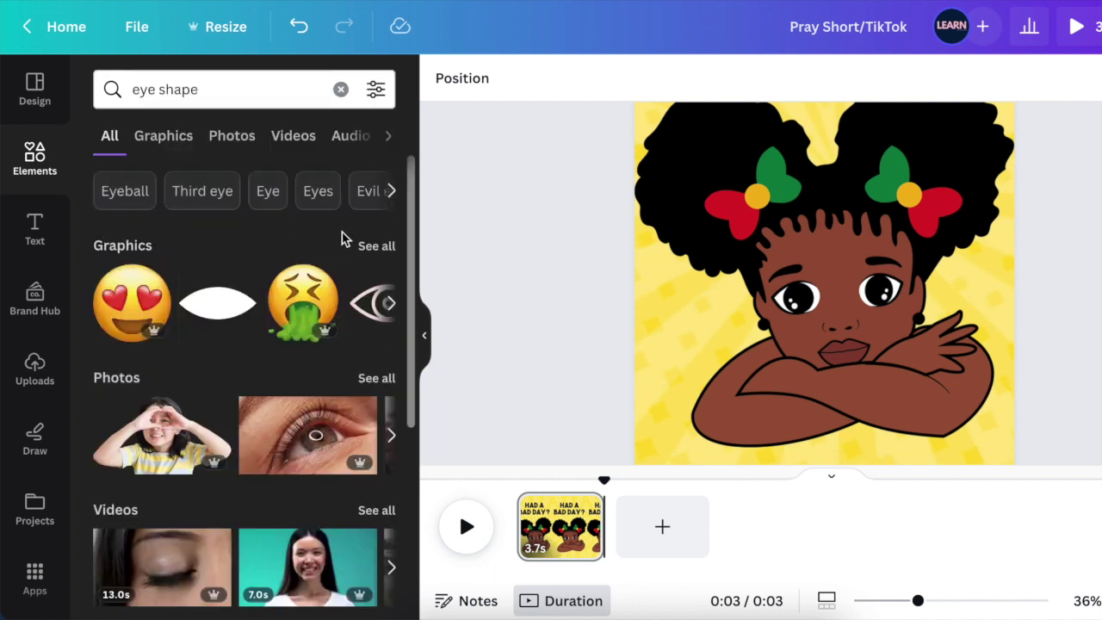
left_click(157, 135)
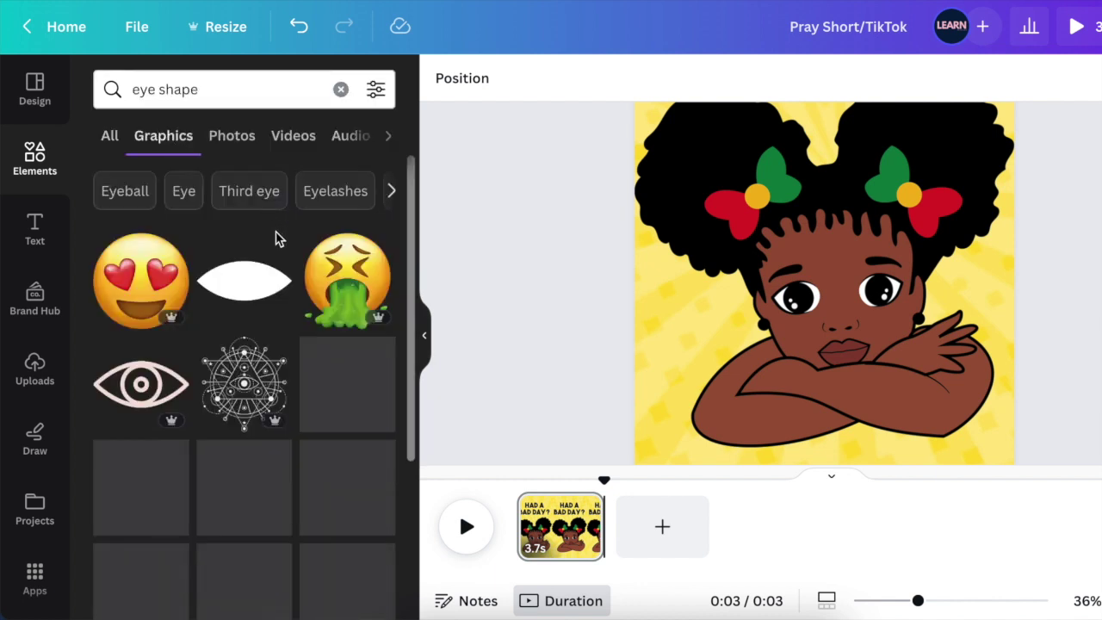
scroll(295, 298, "down", 5)
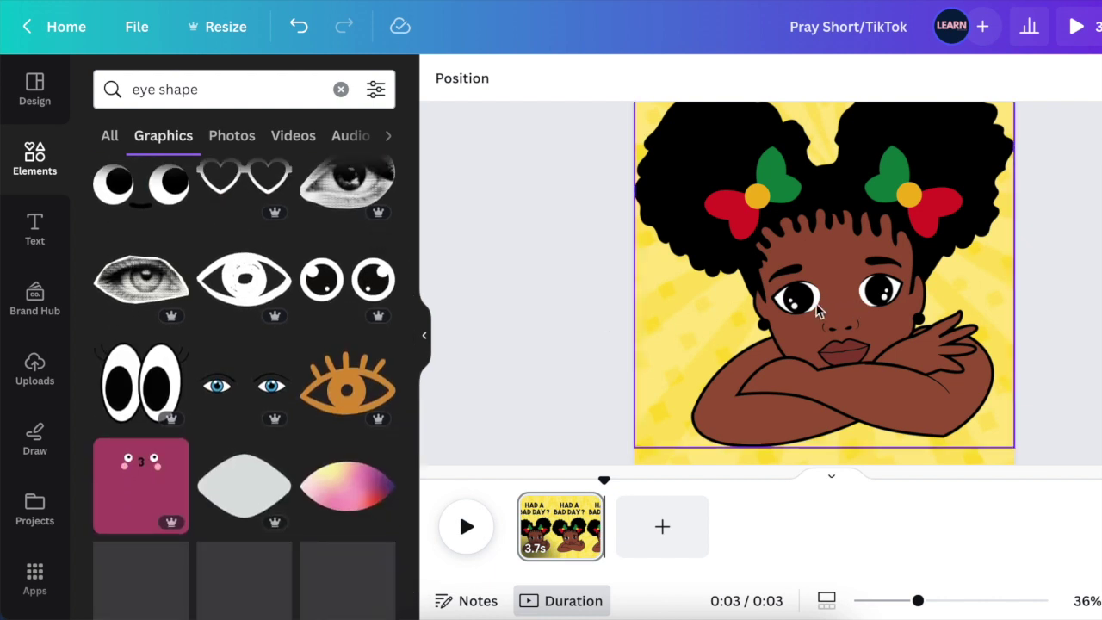
scroll(327, 328, "down", 2)
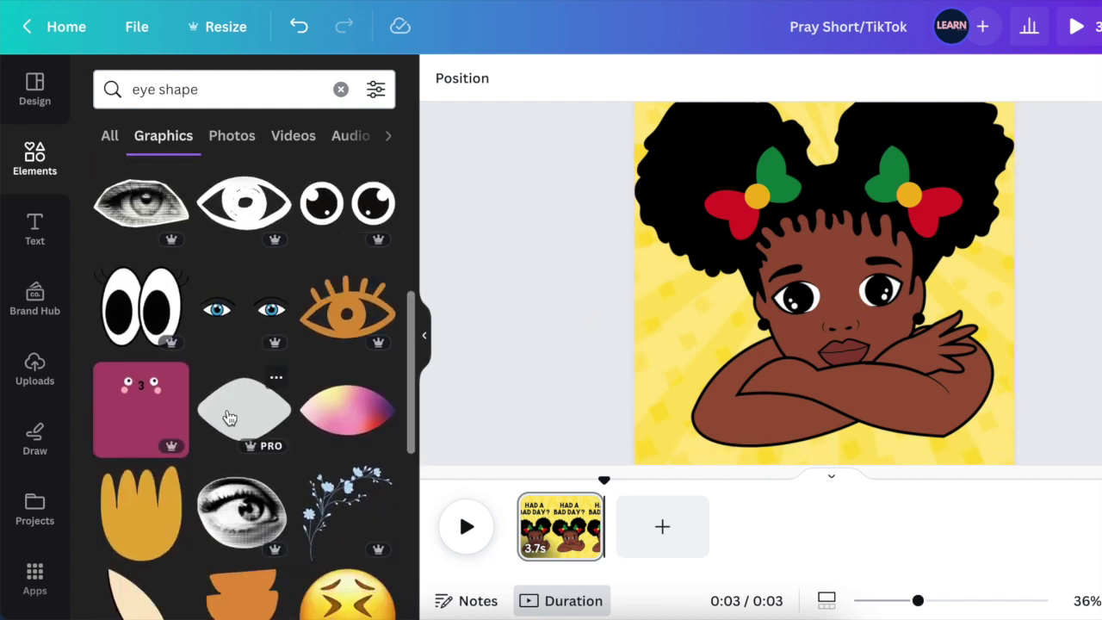
left_click(234, 417)
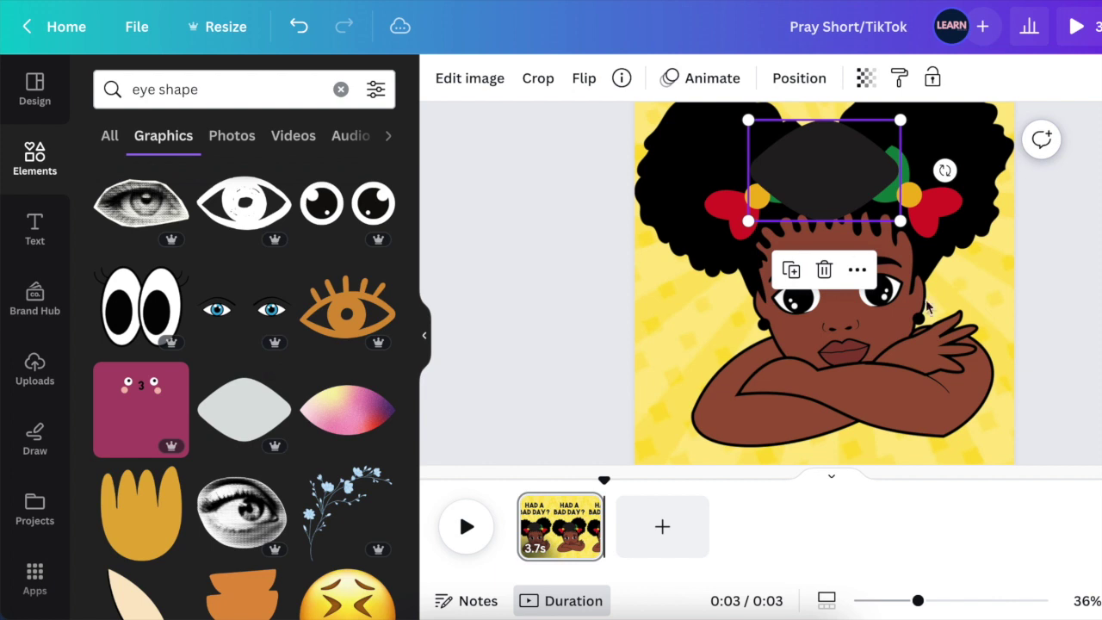
Step: Shrink the eye shape, tilt it slightly over the girl's left-hand eye and recolour it to the skin tone #995138
left_click_drag(918, 603, 934, 600)
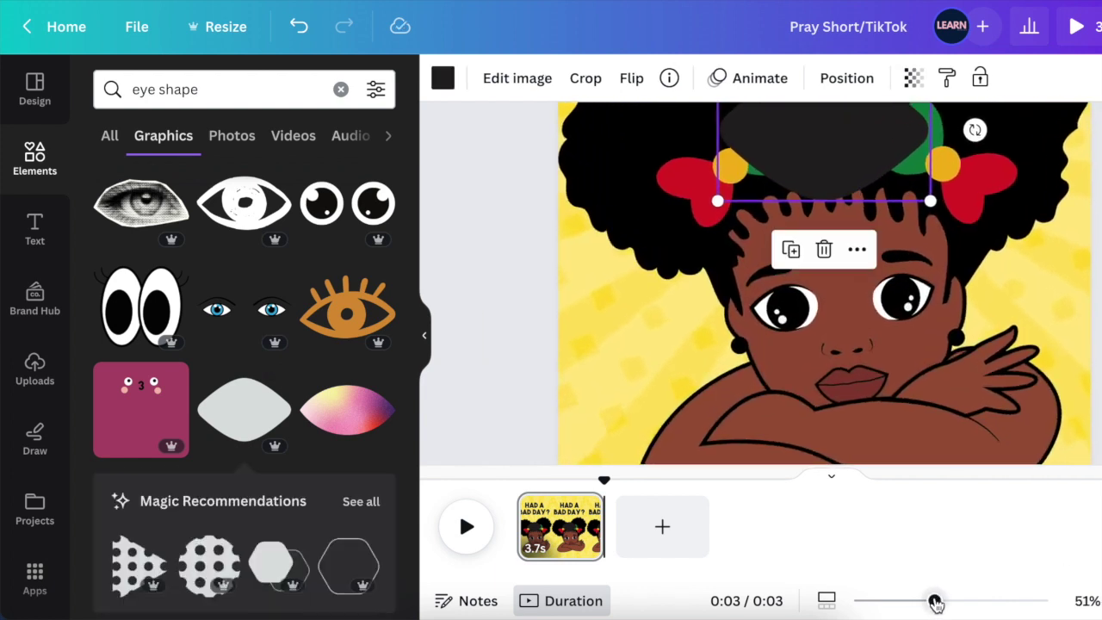
left_click_drag(824, 140, 839, 320)
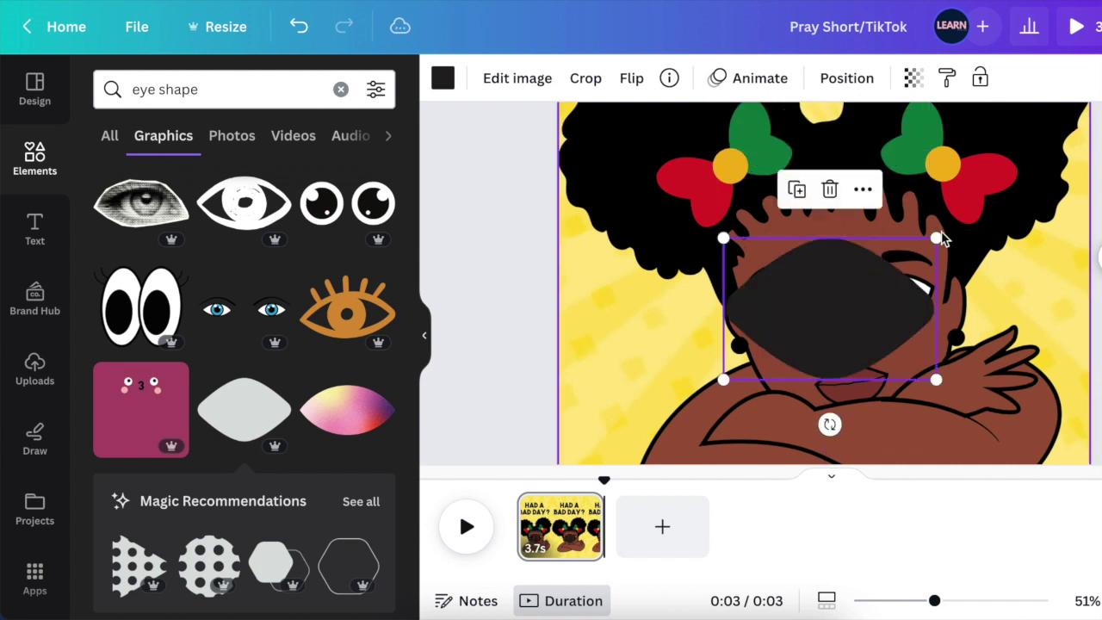
left_click_drag(935, 239, 801, 329)
left_click_drag(939, 600, 964, 601)
scroll(755, 413, "down", 3)
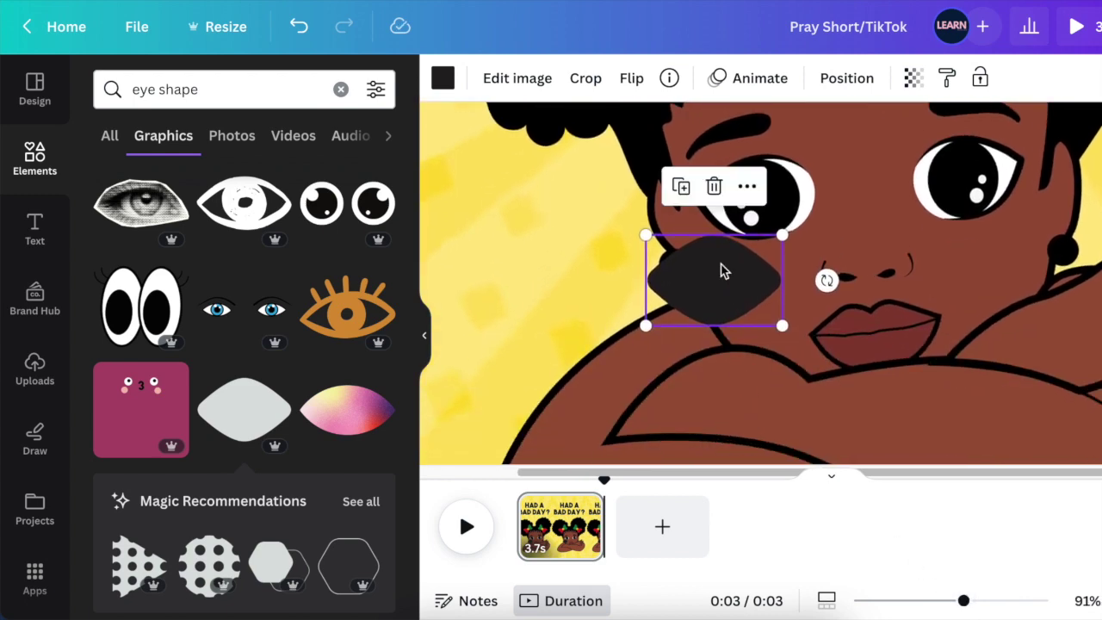
left_click_drag(879, 196, 878, 187)
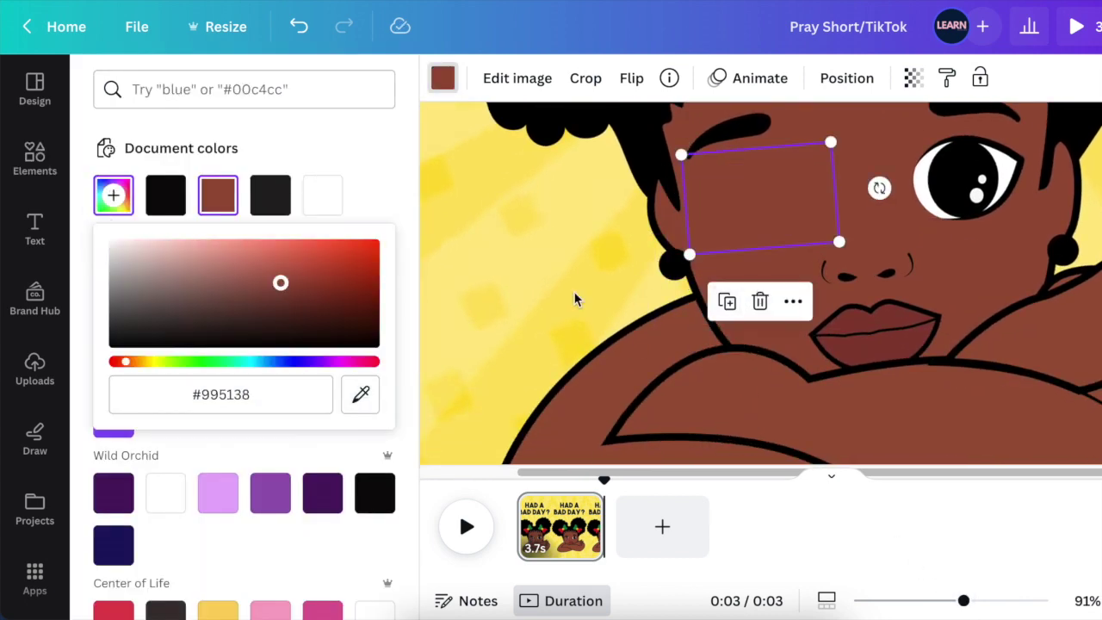
Step: Give the eyelid shape a fast downward Wipe animation on enter and place a copy over the girl's other eye
left_click(761, 78)
scroll(250, 327, "down", 3)
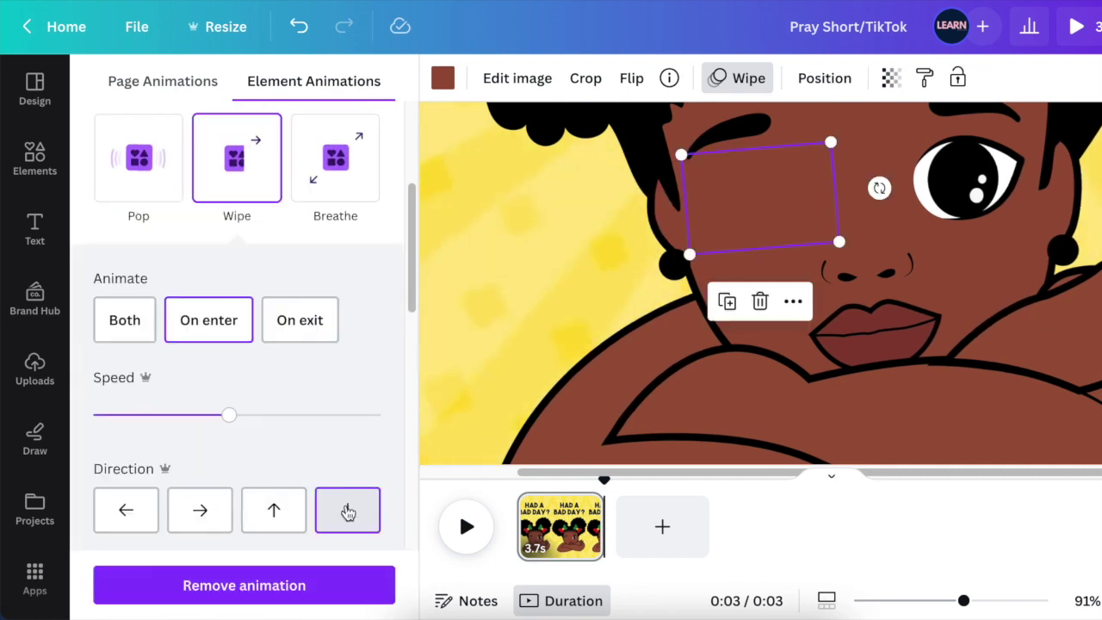
left_click_drag(224, 416, 359, 416)
left_click_drag(782, 205, 978, 191)
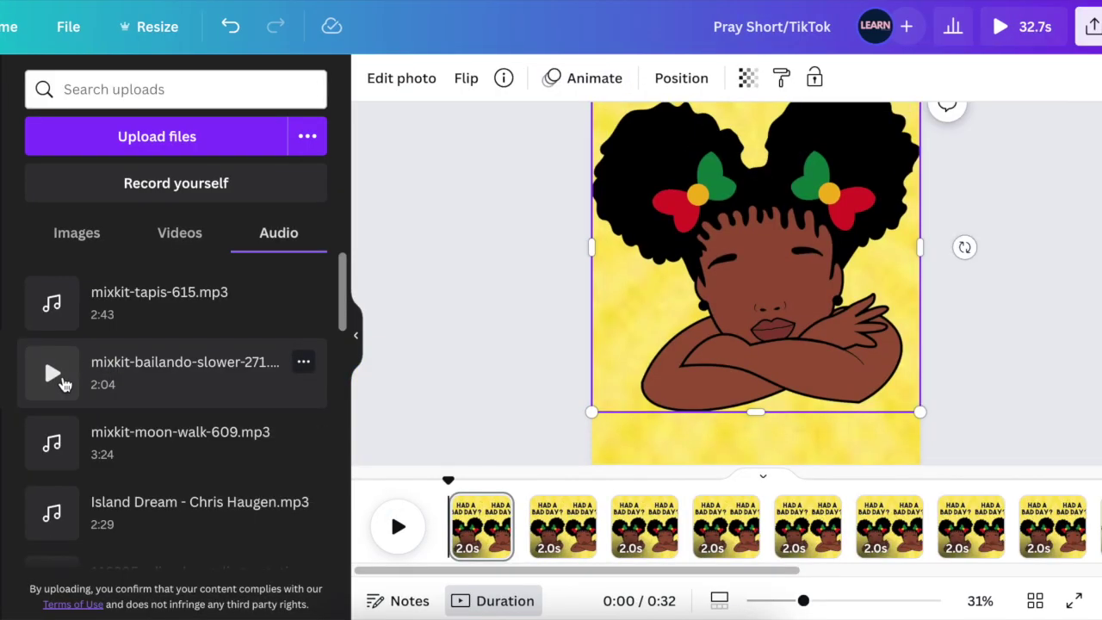
Step: Preview the uploaded track mixkit-bailando-slower-271.mp3, add it to the video as the soundtrack and play it back
scroll(1045, 401, "down", 1)
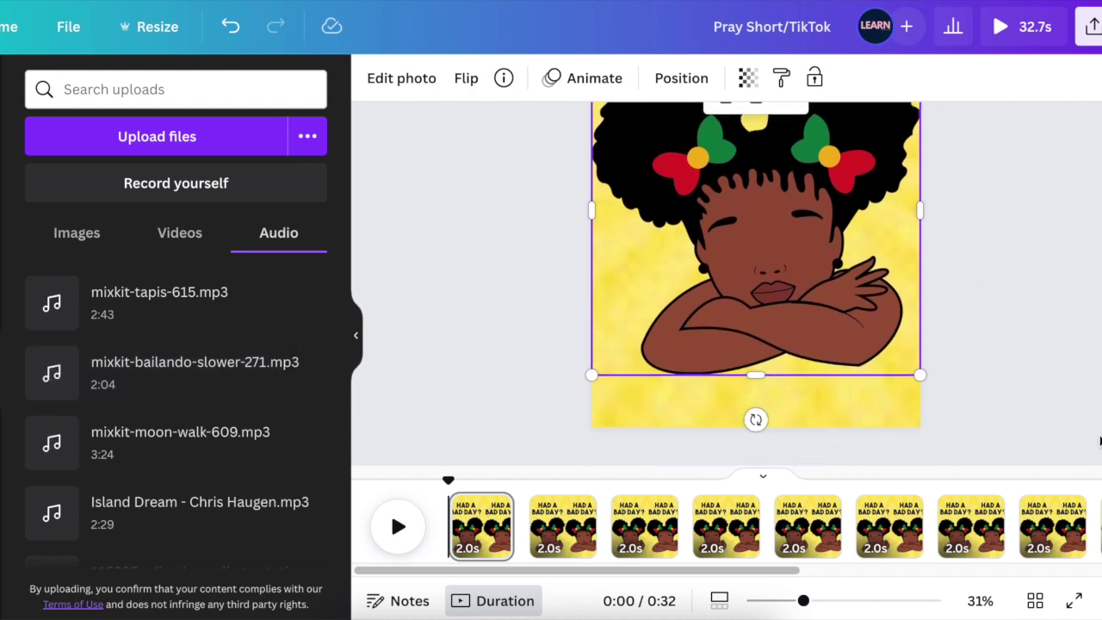
scroll(1045, 401, "up", 1)
left_click(1045, 401)
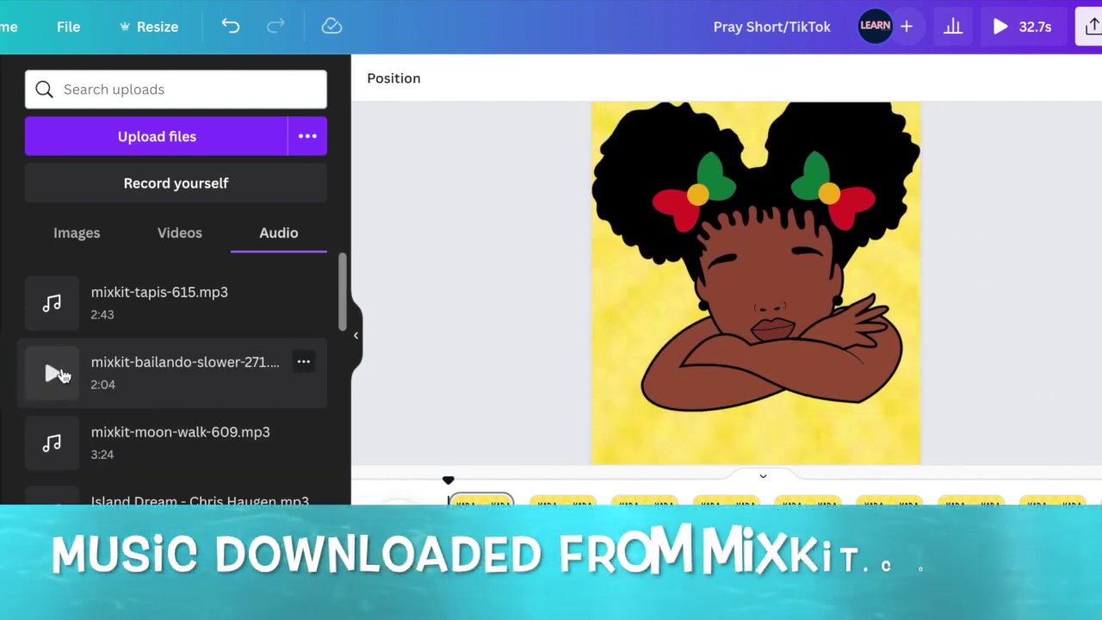
left_click(51, 373)
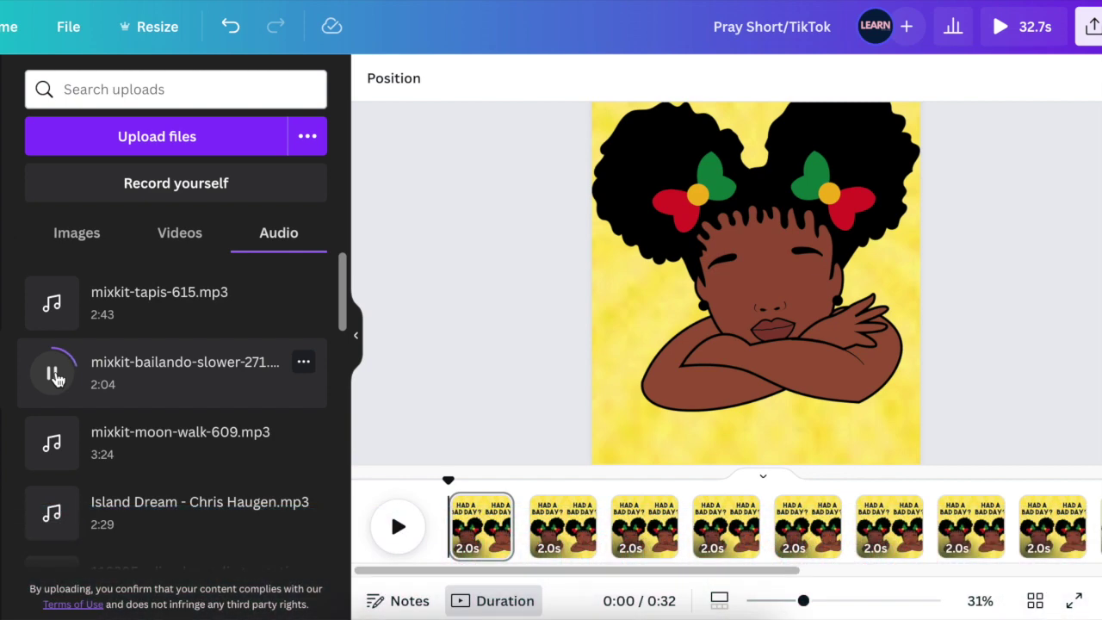
left_click(54, 376)
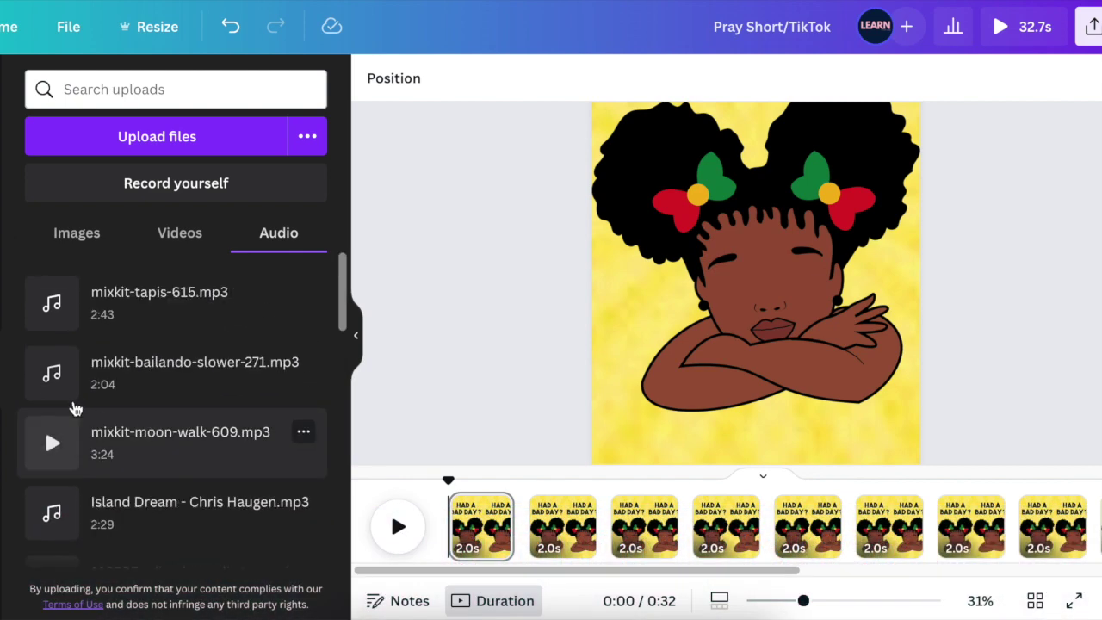
left_click(153, 372)
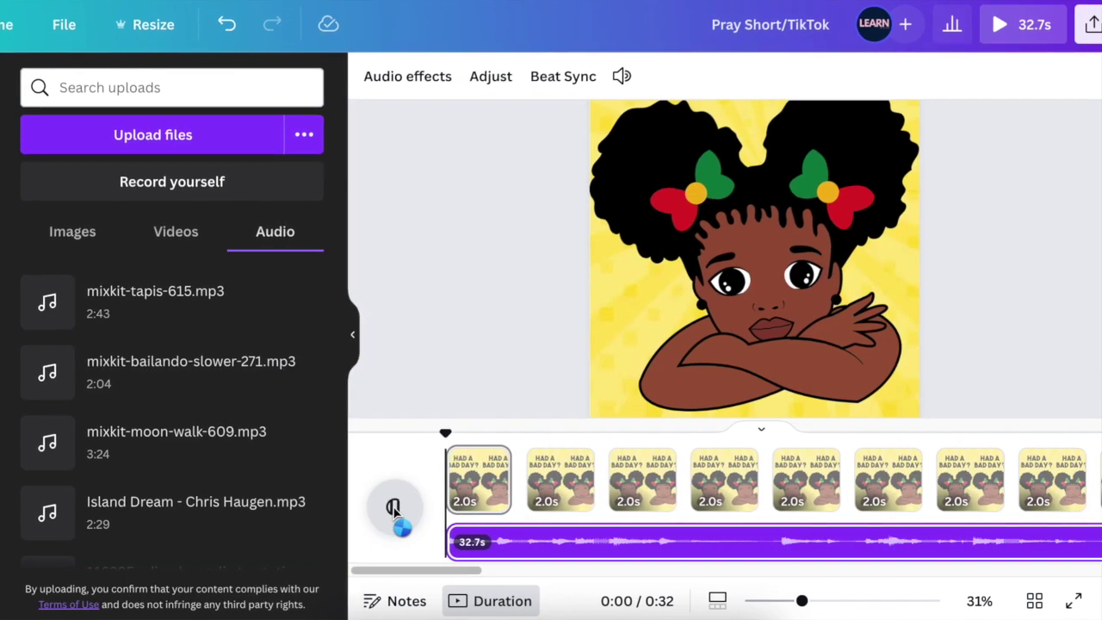
left_click(366, 511)
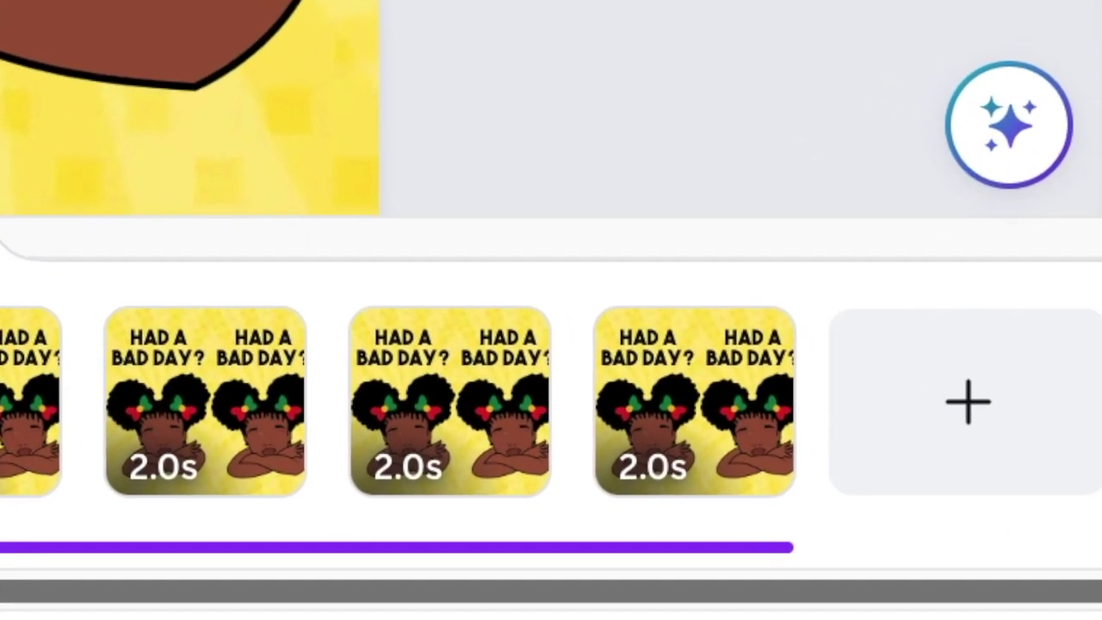
Step: Add a blank page after the last one and paste the graphic of the thinking girl with question marks onto it
left_click(945, 385)
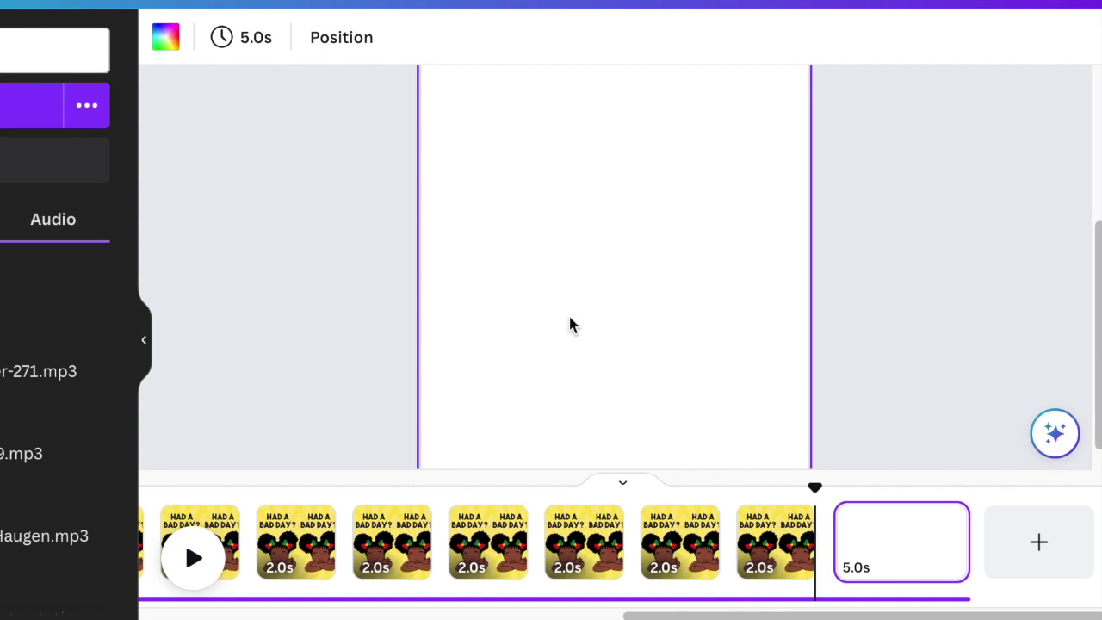
right_click(515, 225)
left_click(555, 339)
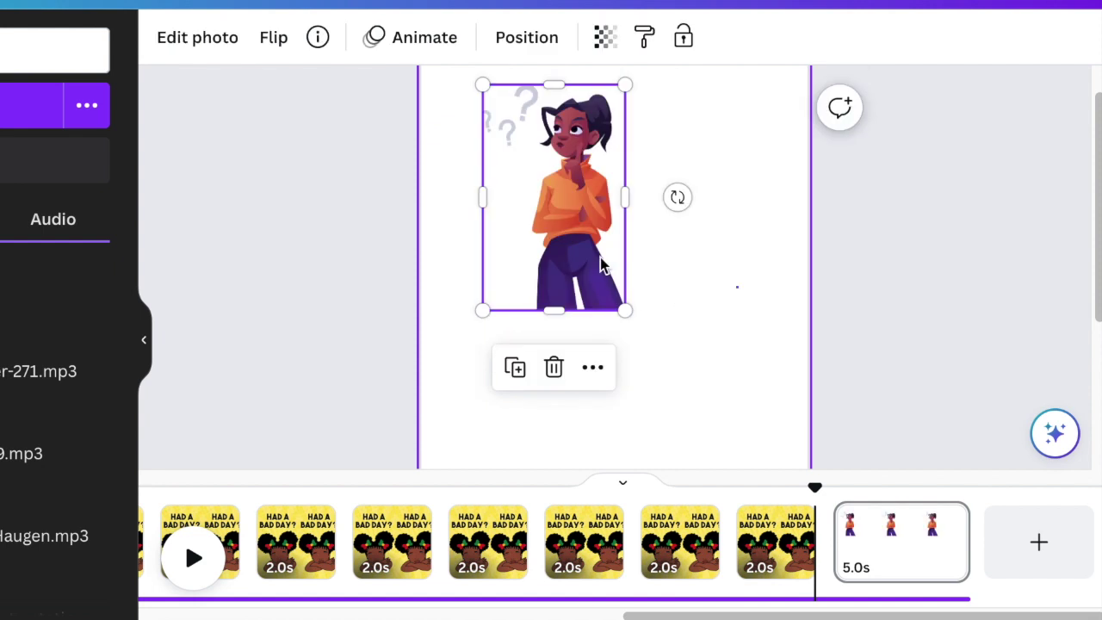
Step: View the information of the thinking girl graphic and close it again
left_click(575, 237)
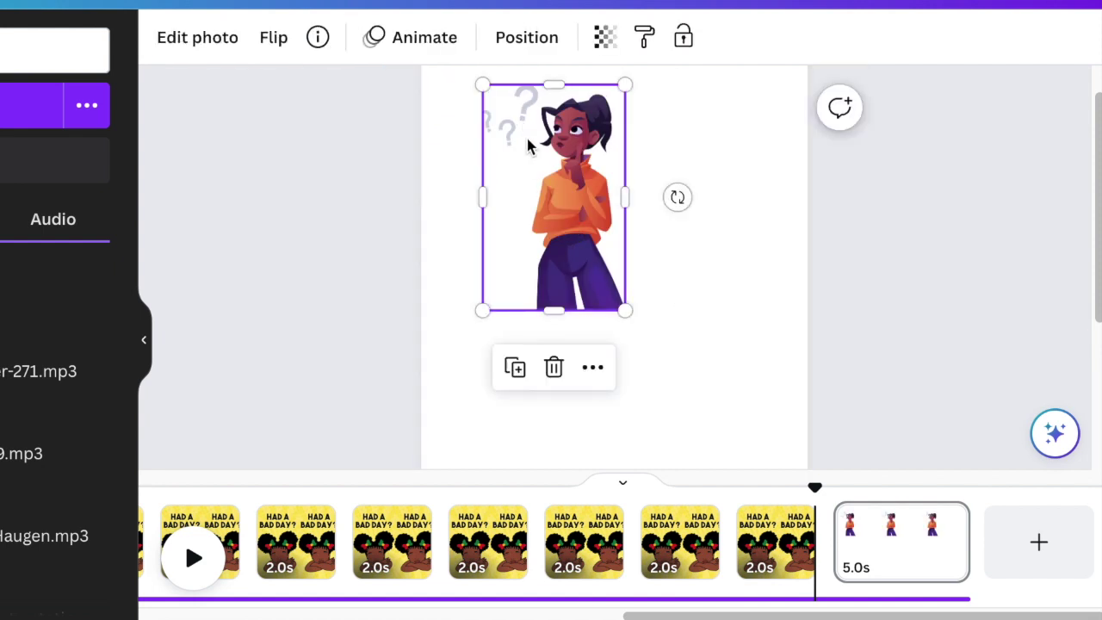
left_click(318, 38)
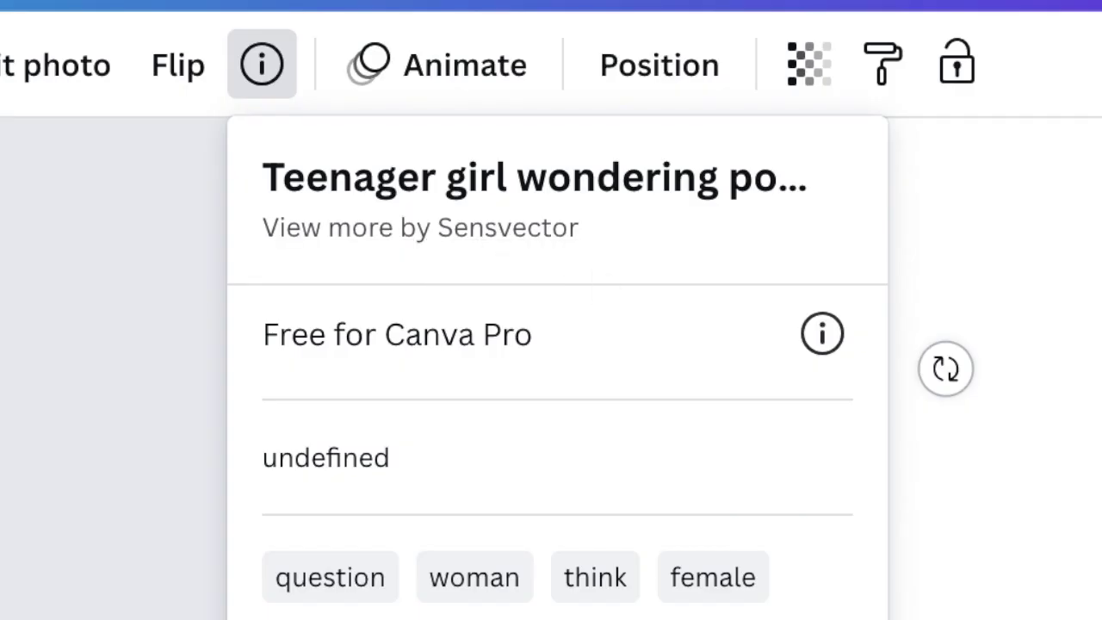
left_click(943, 573)
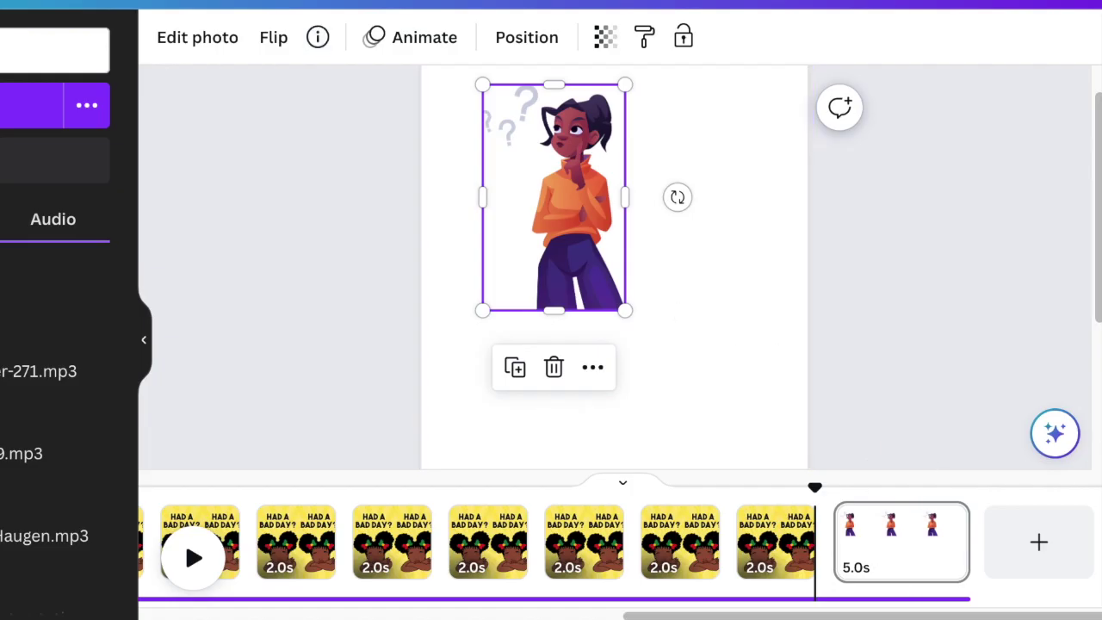
Step: Enlarge the thinking girl graphic to nearly the page width and align it with the page's bottom edge
scroll(596, 244, "up", 1)
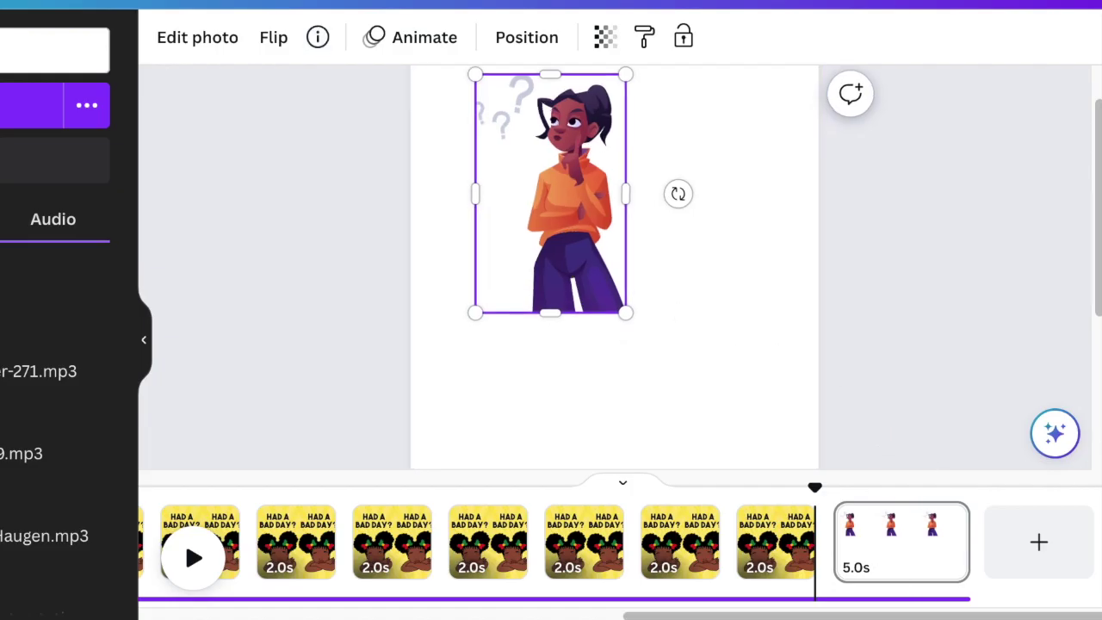
scroll(596, 244, "down", 4)
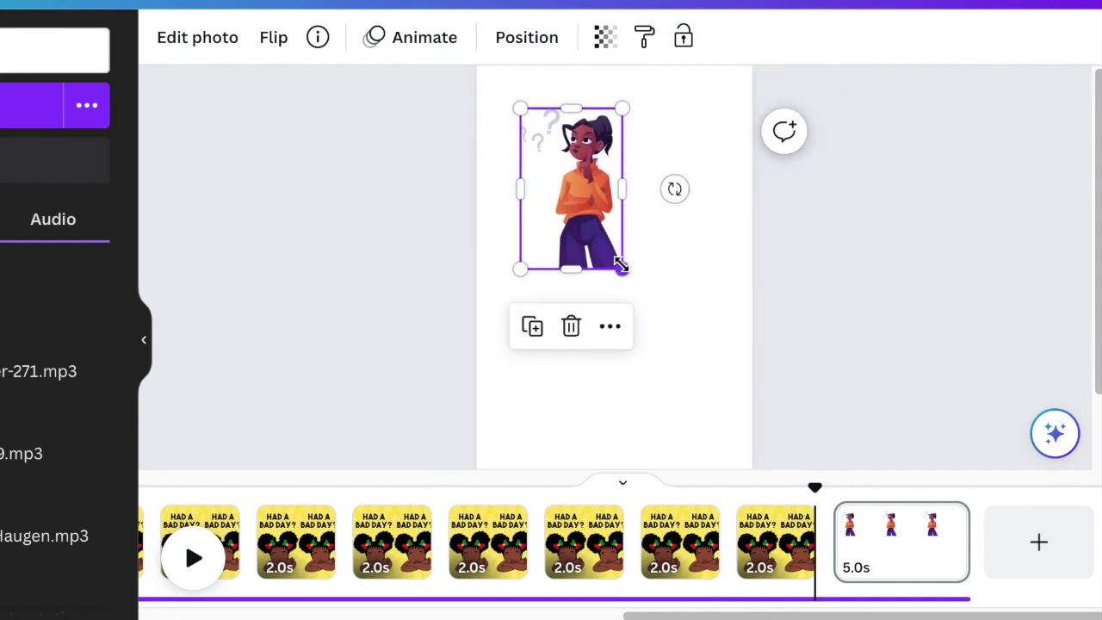
left_click_drag(664, 358, 739, 508)
left_click_drag(654, 378, 620, 341)
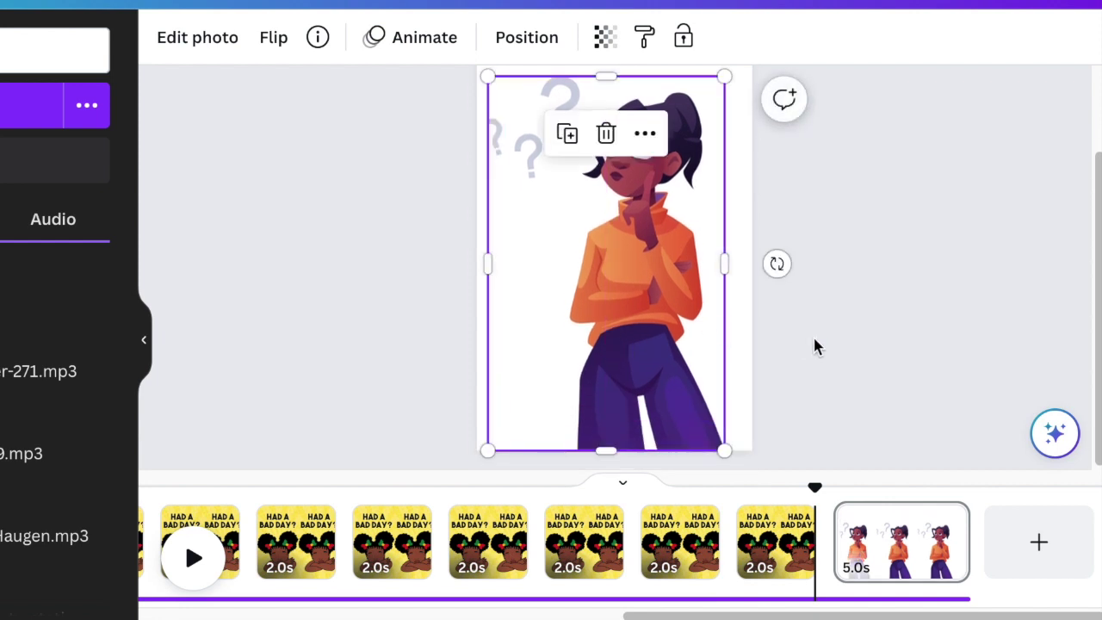
left_click(812, 341)
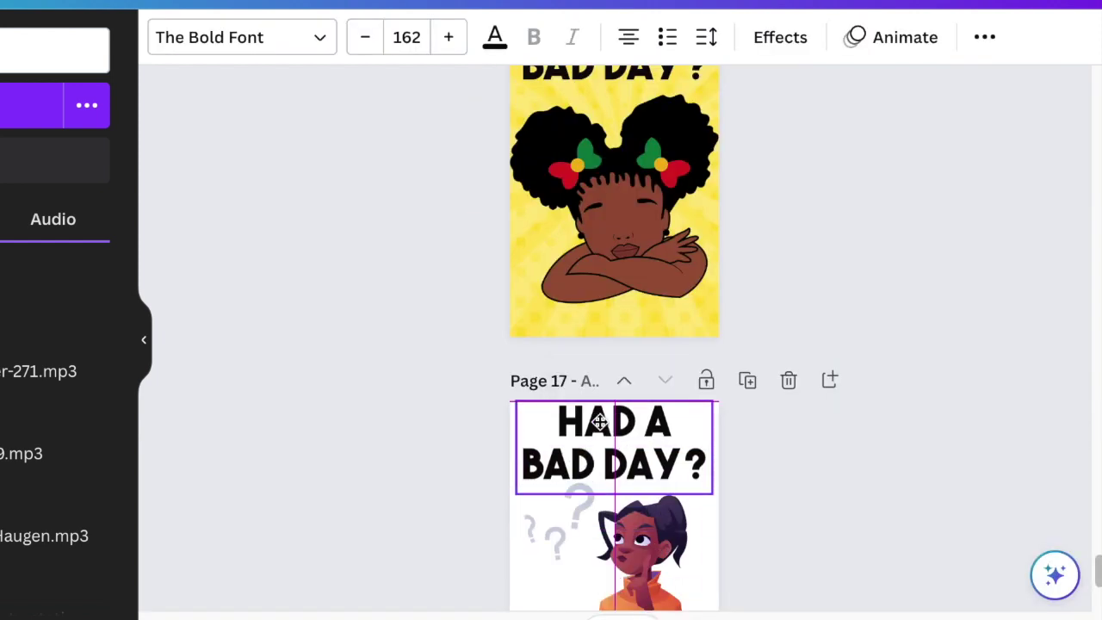
Step: Change the heading above the thinking girl to "WHAT SHOULD I DO?" and scale it to fit on two centred lines
type("WHAT SHOULD I DO?")
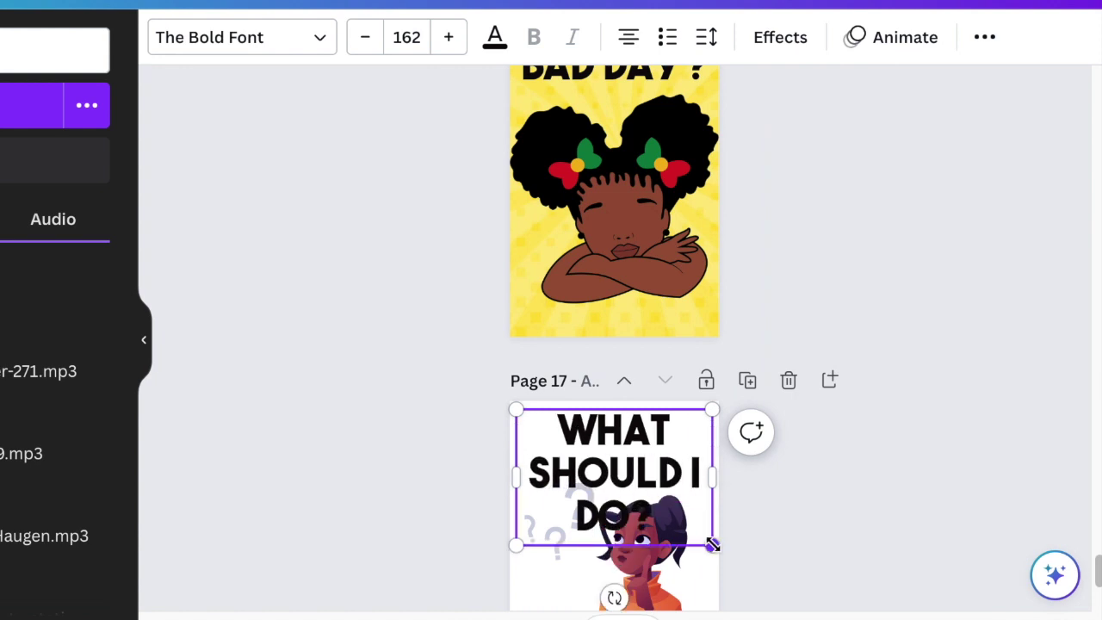
left_click_drag(711, 544, 720, 480)
scroll(677, 563, "down", 3)
left_click_drag(633, 303, 631, 301)
left_click(800, 577)
scroll(796, 551, "down", 2)
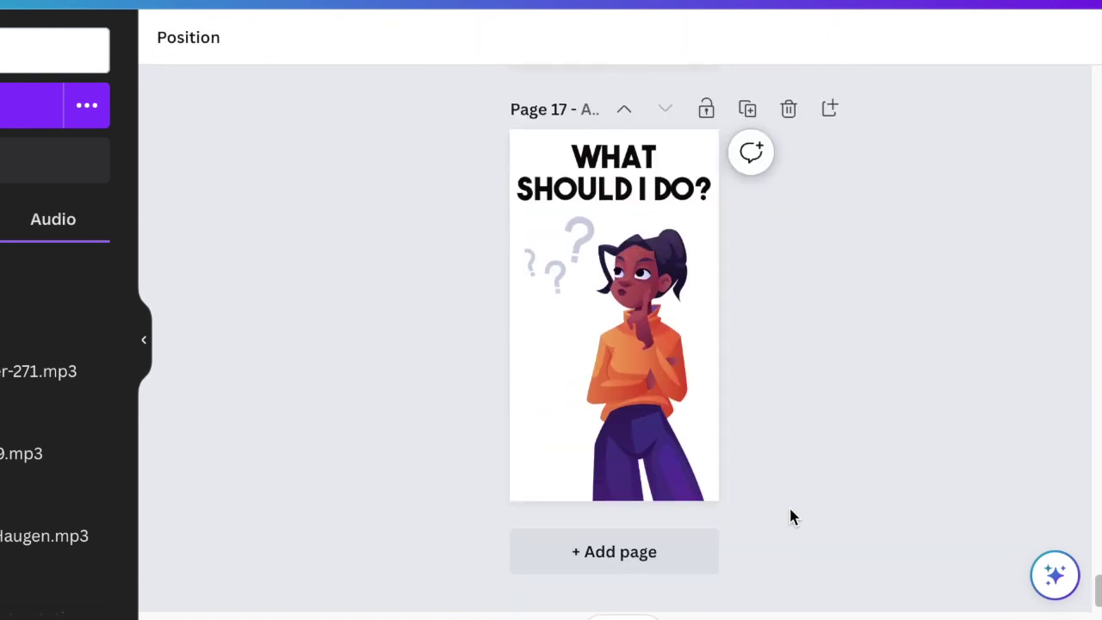
Step: Set the background of page 17 to the light green to blue gradient
left_click(533, 414)
left_click(165, 37)
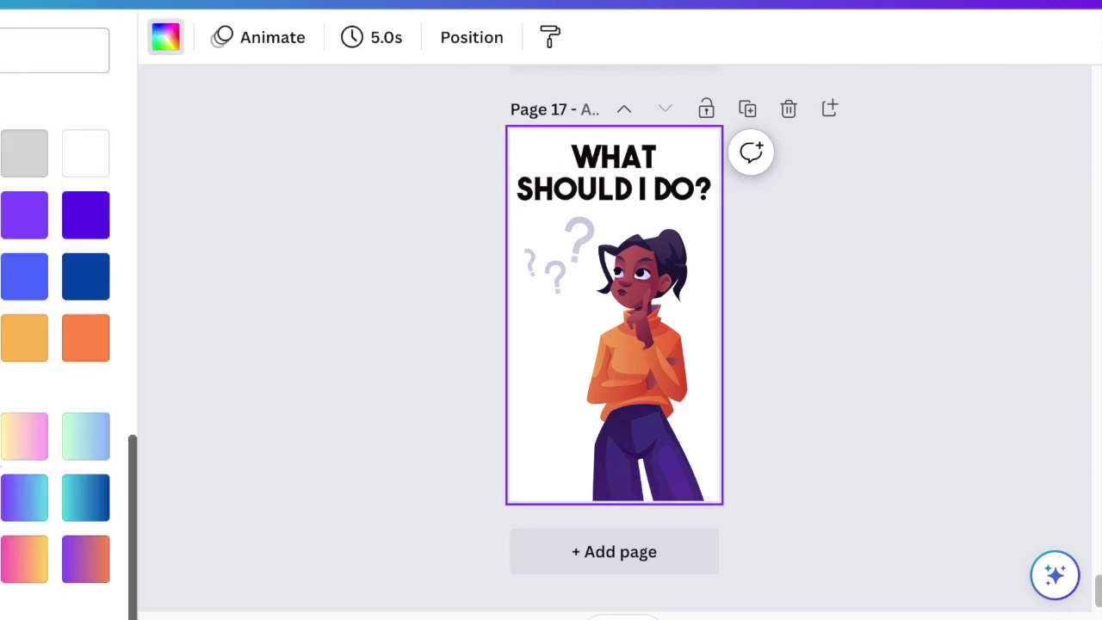
left_click(85, 437)
left_click(767, 482)
scroll(740, 533, "up", 1)
scroll(723, 560, "down", 1)
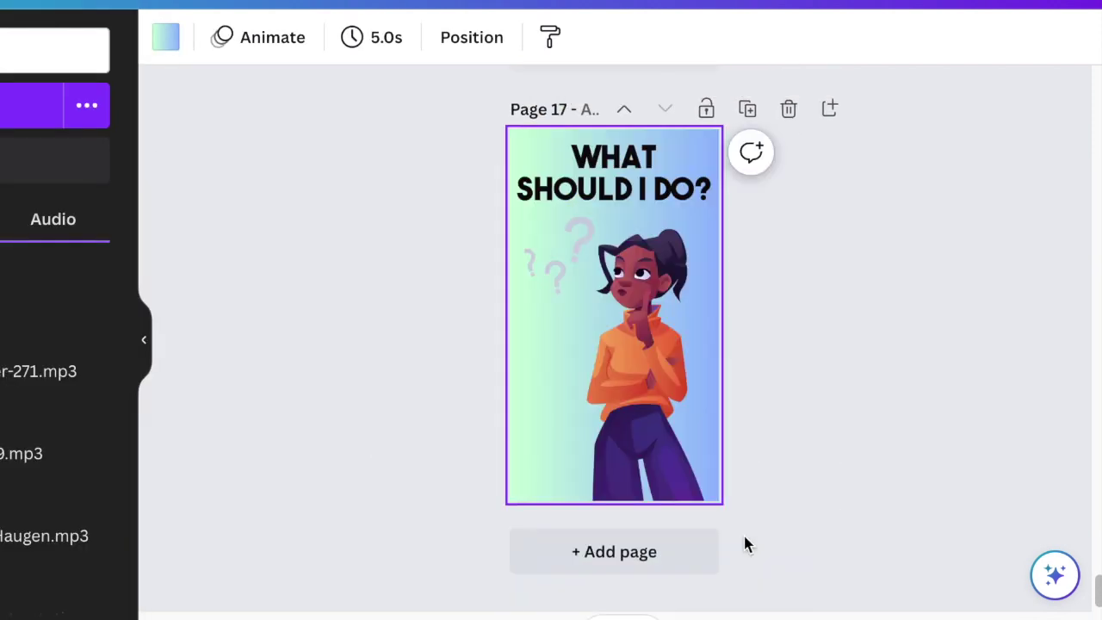
Step: Add page 18 and give it a solid yellow background
left_click(630, 558)
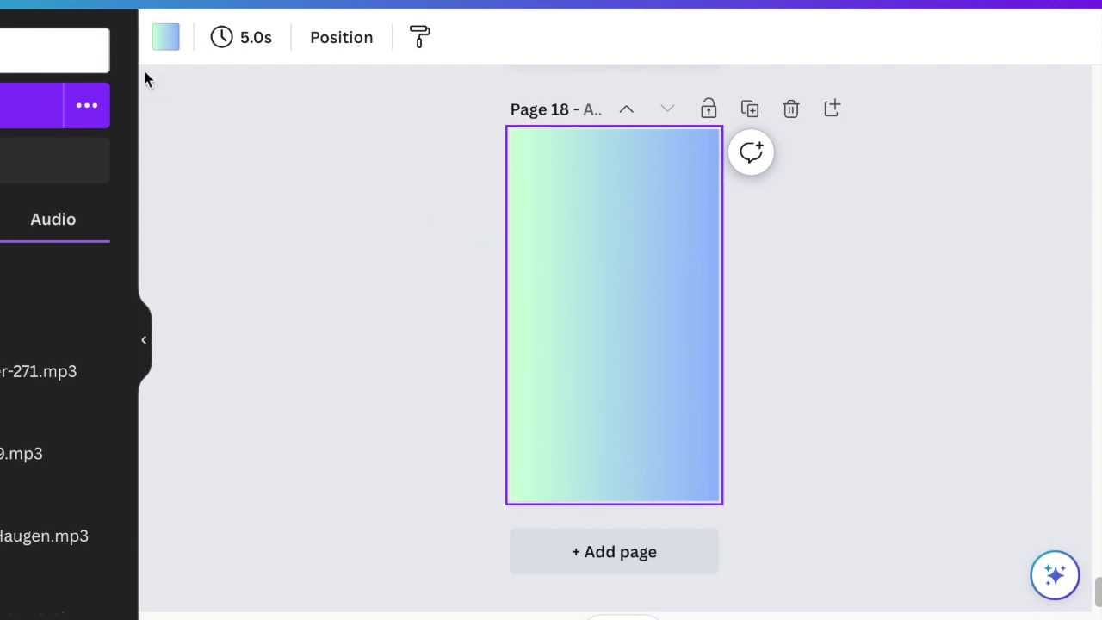
left_click(166, 39)
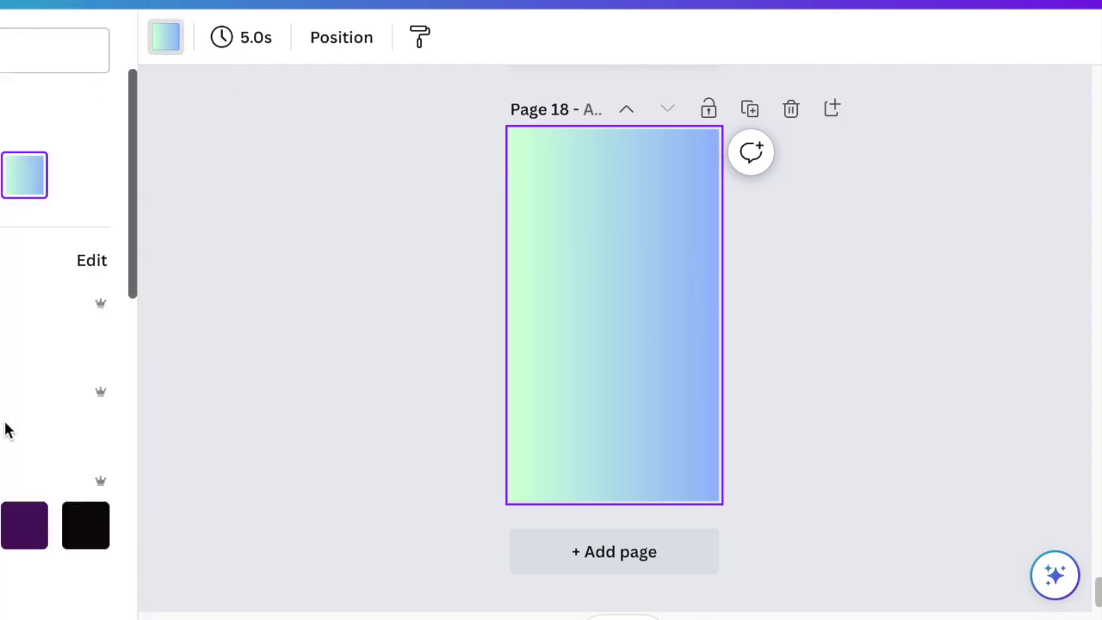
scroll(6, 430, "down", 5)
scroll(7, 431, "down", 5)
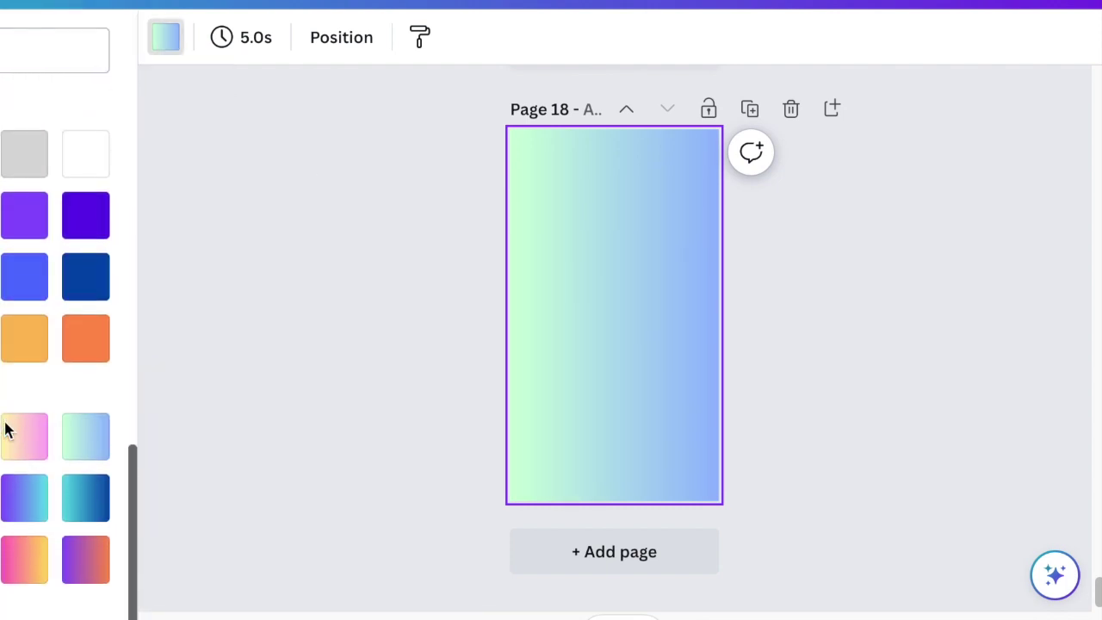
left_click(0, 344)
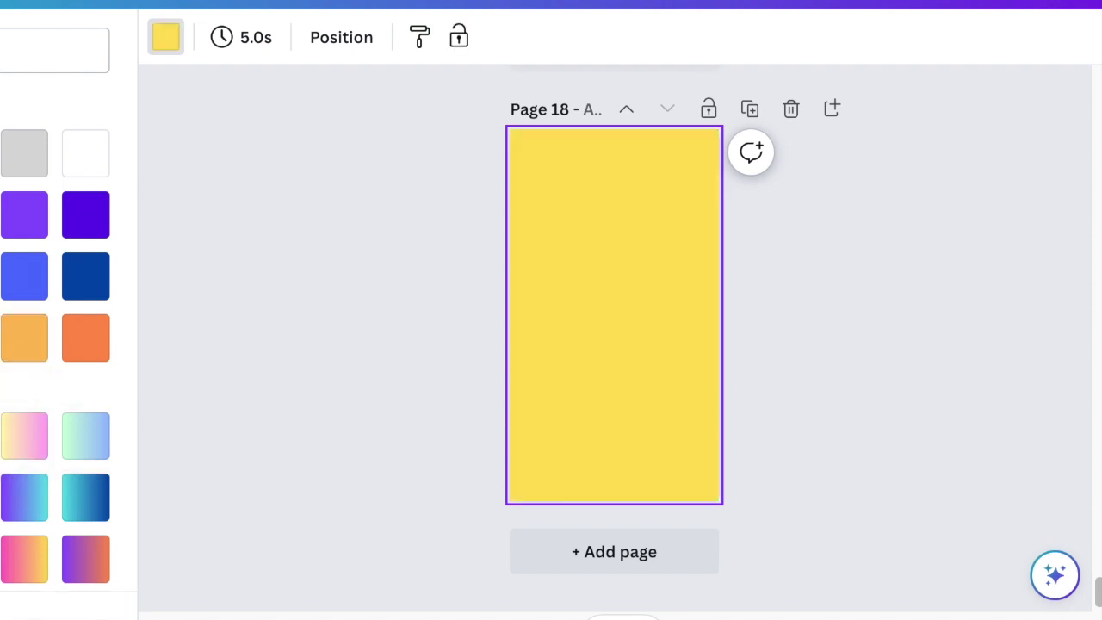
Step: Paste the Afro girl's head with closed eyes onto page 18, enlarge it and centre it near the page's bottom edge
right_click(521, 359)
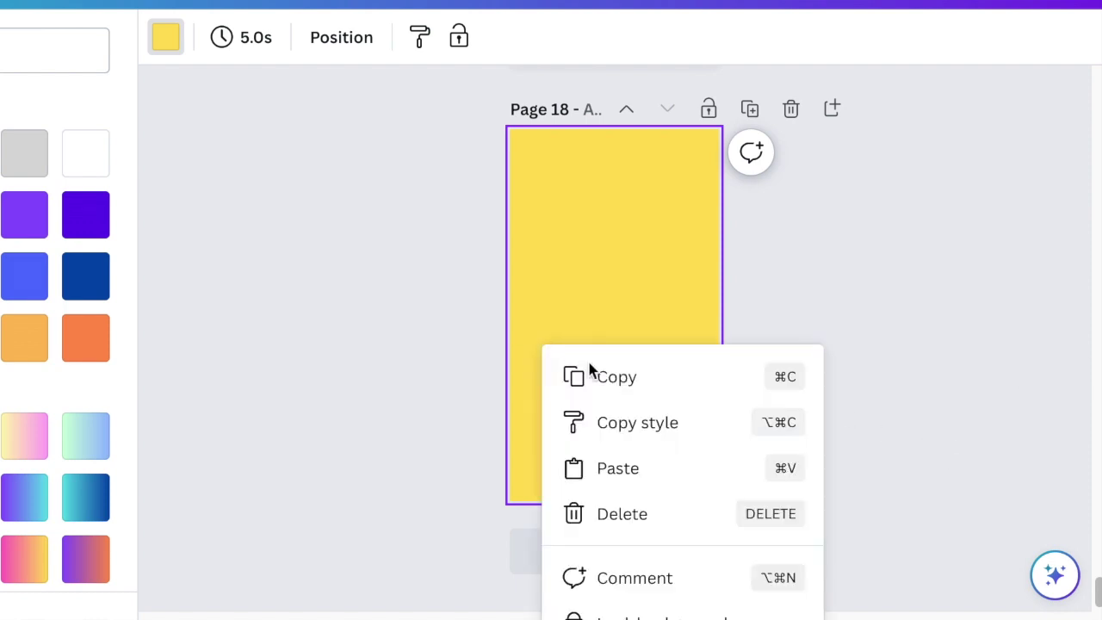
left_click(625, 467)
key("ctrl+v")
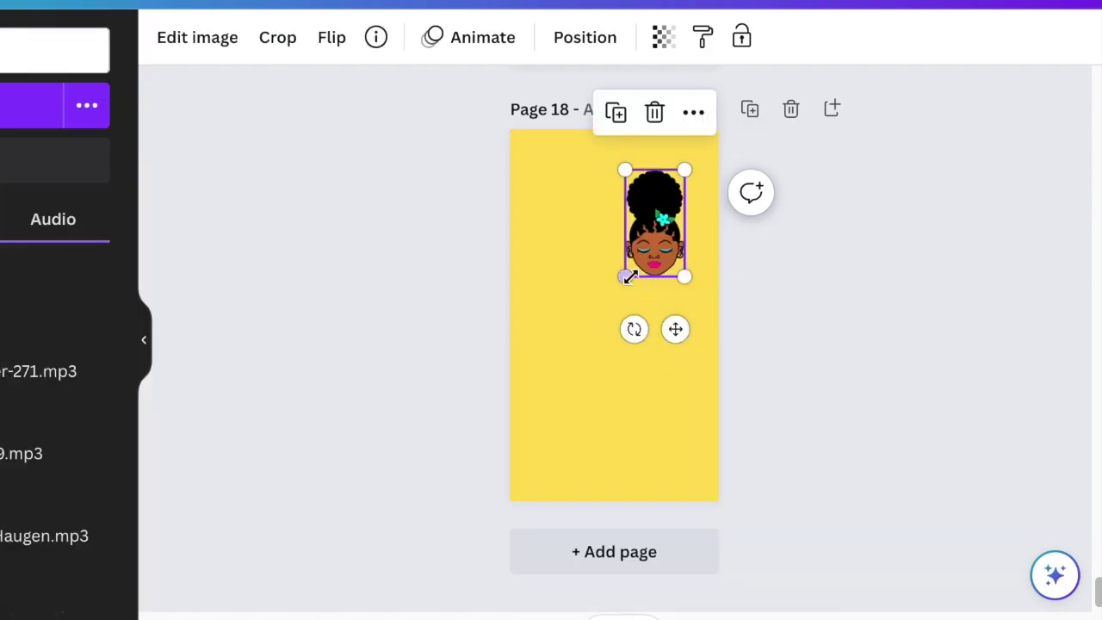
left_click_drag(621, 274, 581, 350)
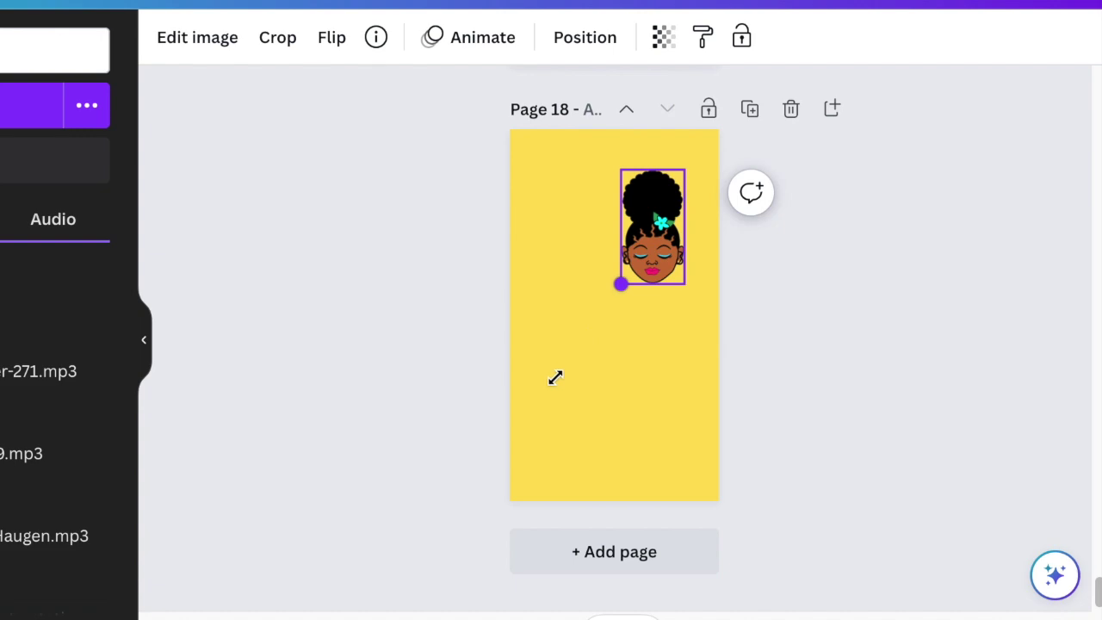
left_click_drag(549, 387, 549, 388)
left_click(376, 37)
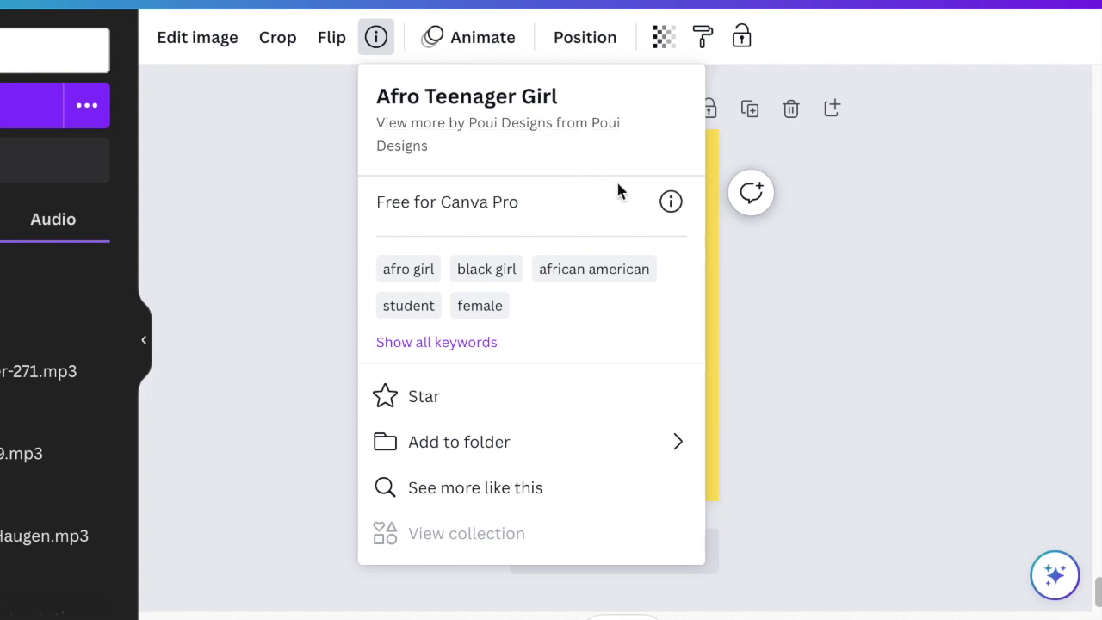
left_click(818, 294)
left_click_drag(618, 308, 618, 392)
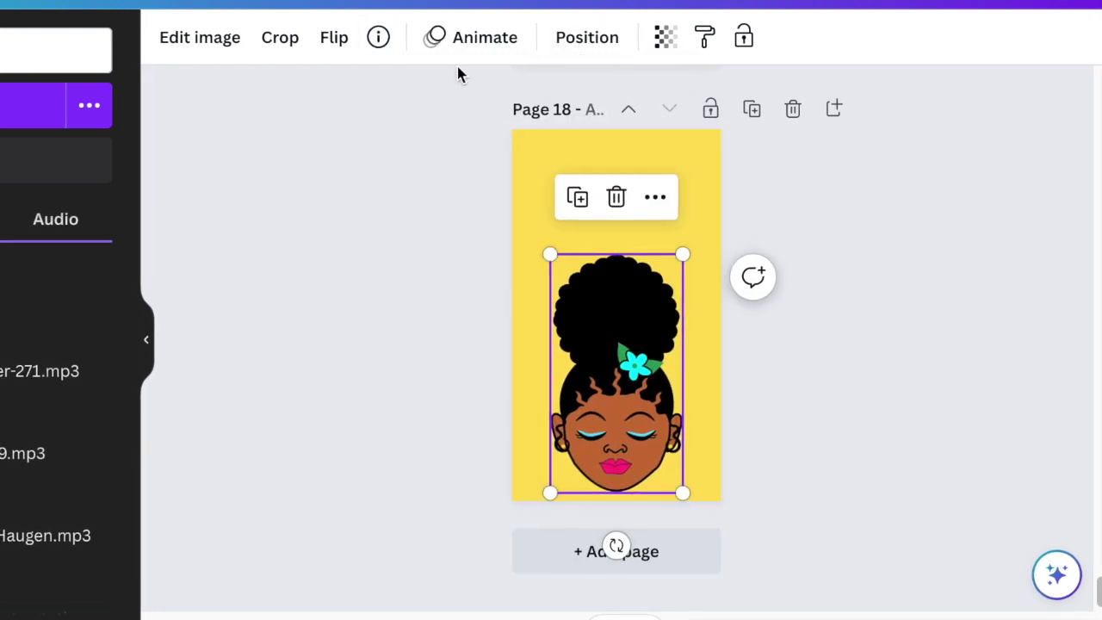
Step: Apply the Pulse motion effect to the Afro girl's head on page 18
left_click(489, 41)
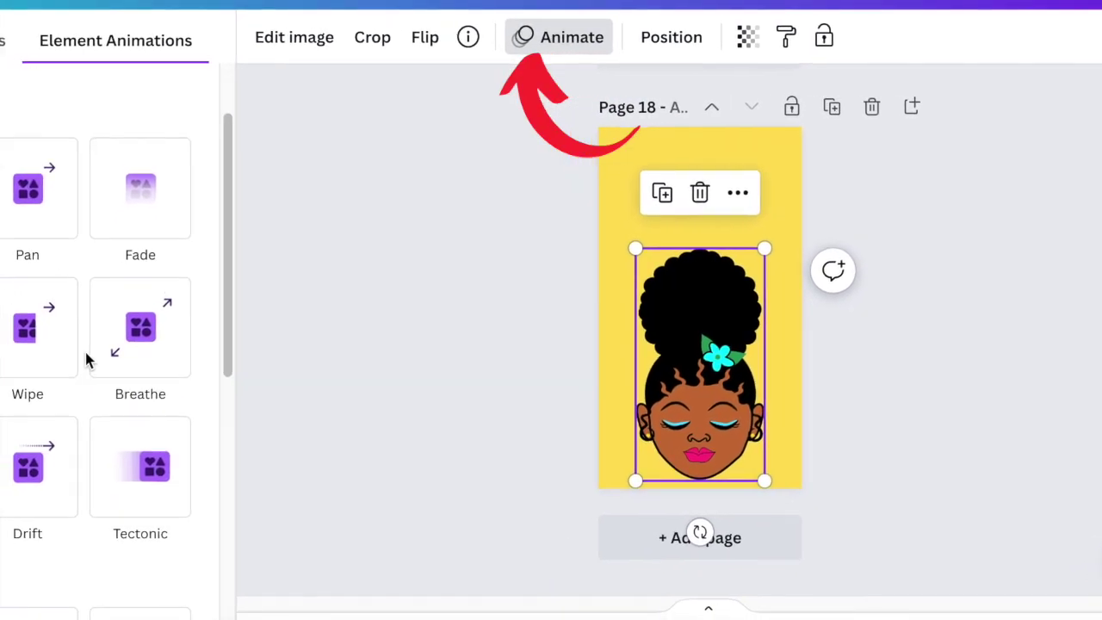
scroll(163, 335, "down", 2)
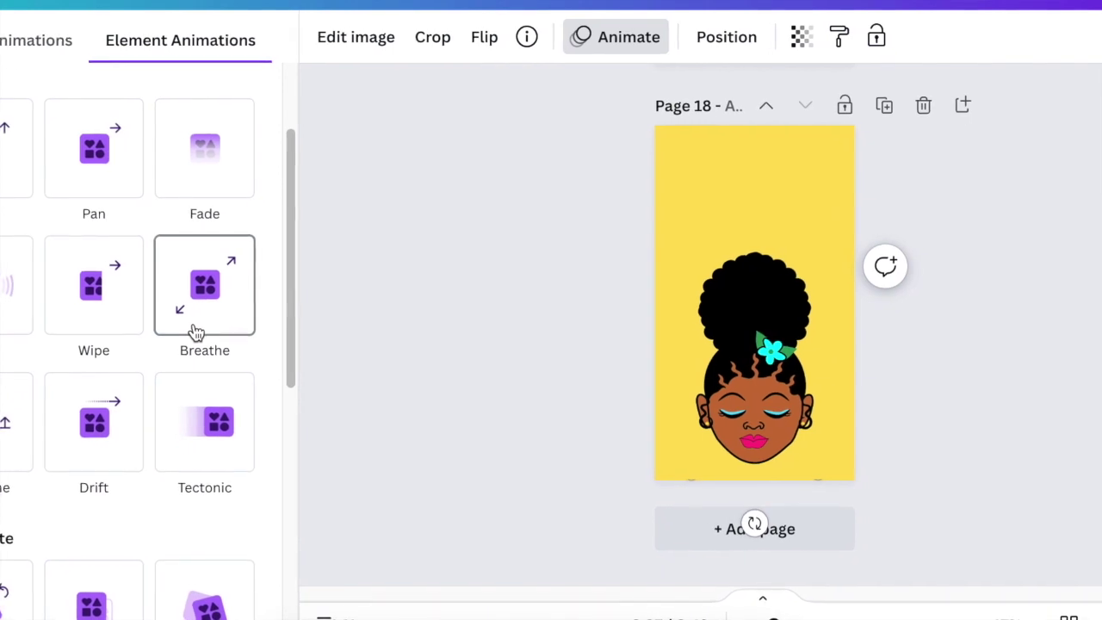
scroll(228, 330, "down", 5)
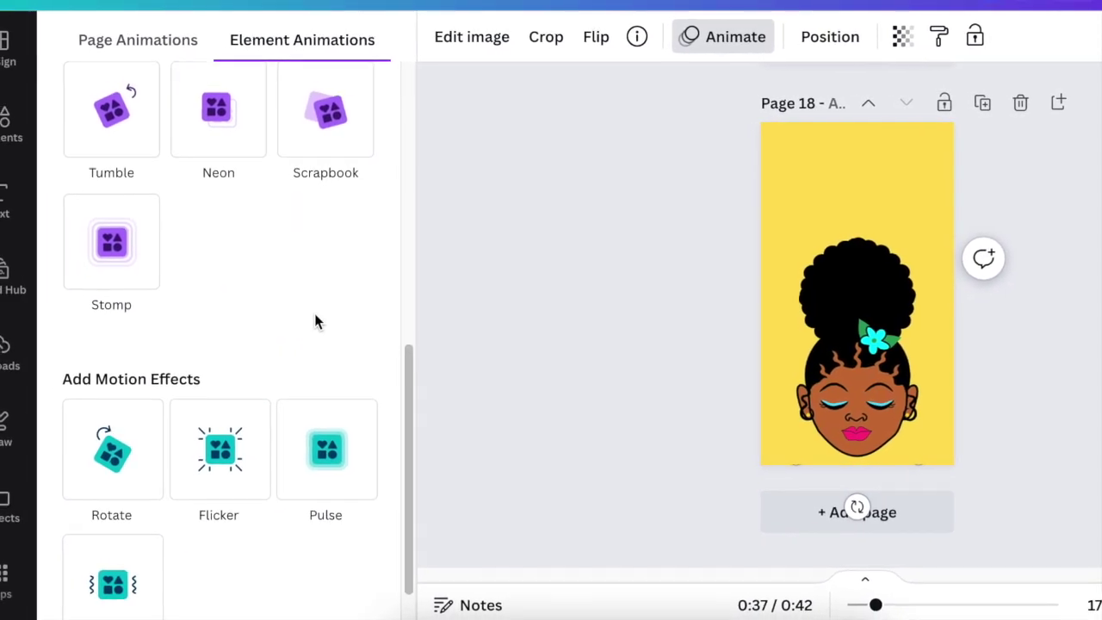
scroll(287, 322, "down", 2)
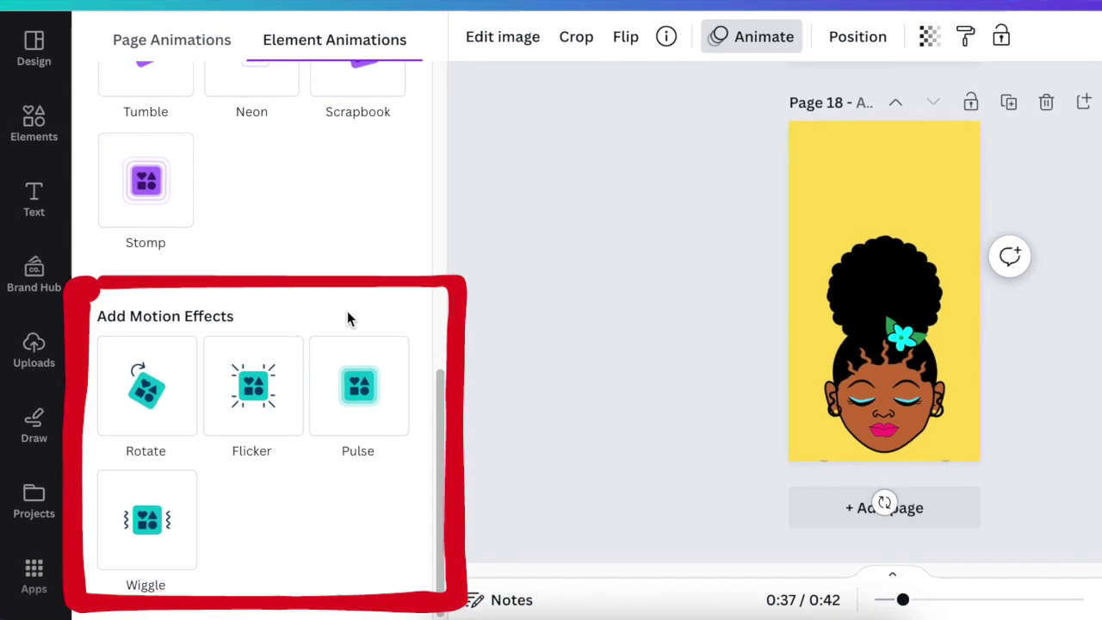
left_click(365, 393)
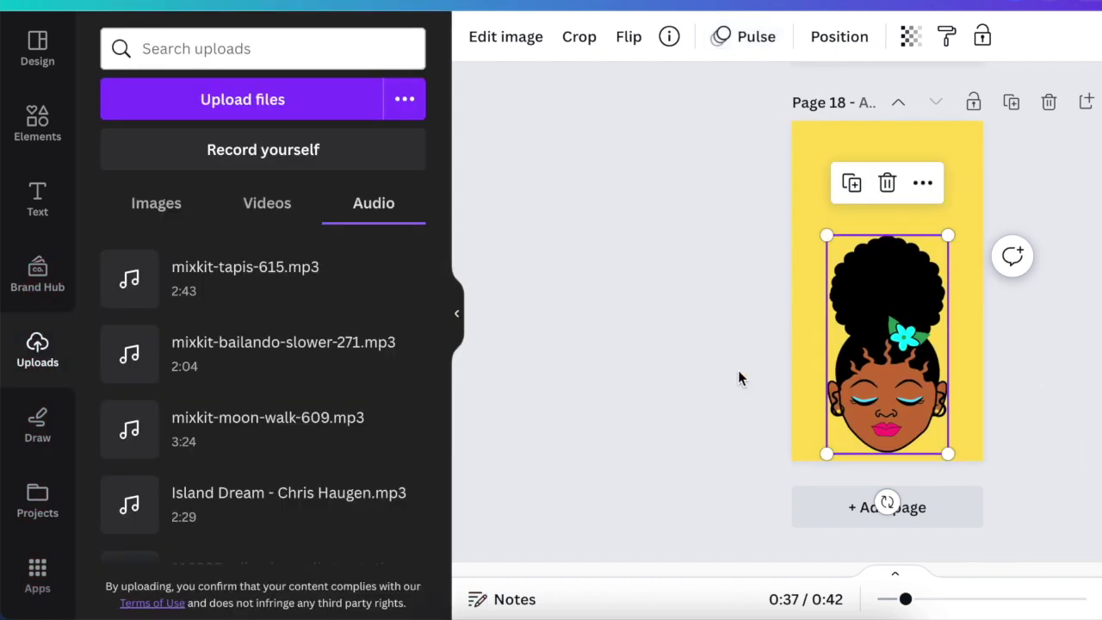
left_click(739, 371)
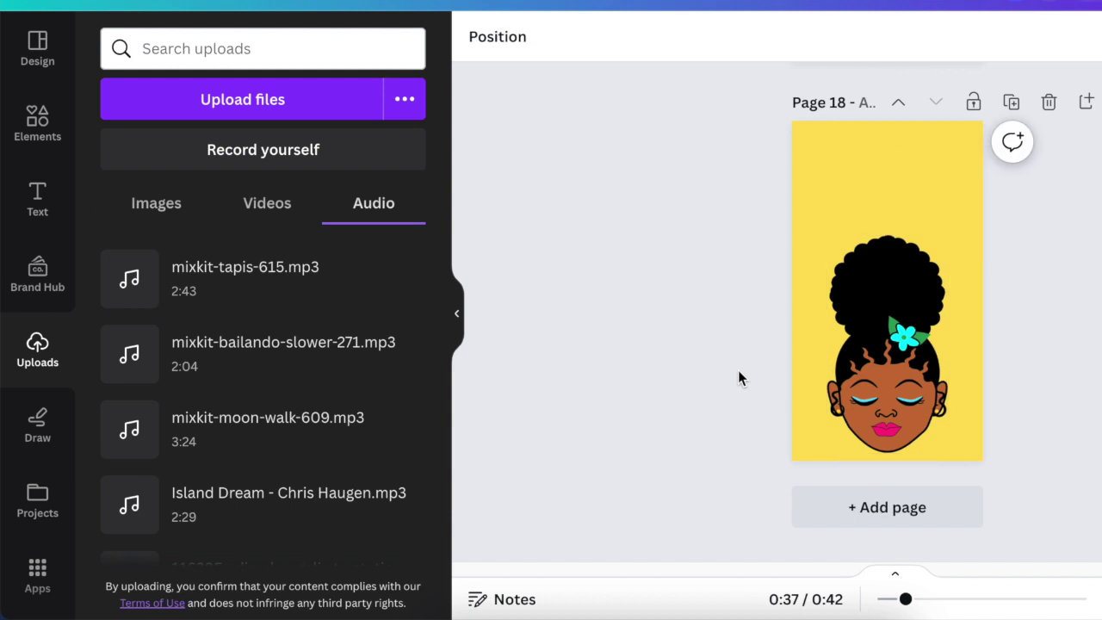
left_click(864, 167)
right_click(864, 167)
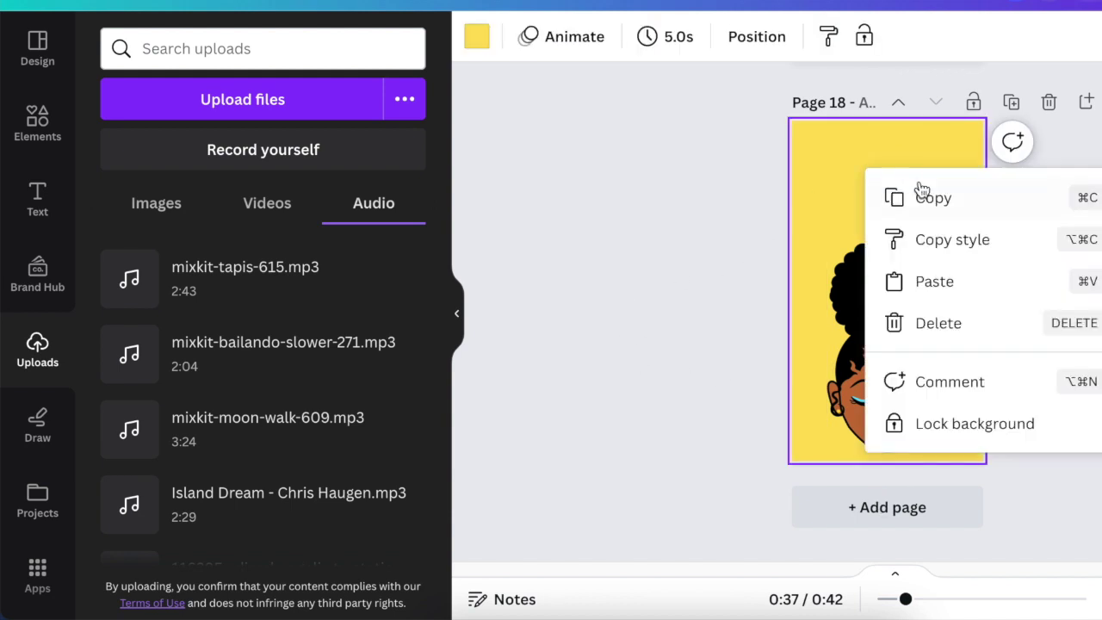
left_click(679, 282)
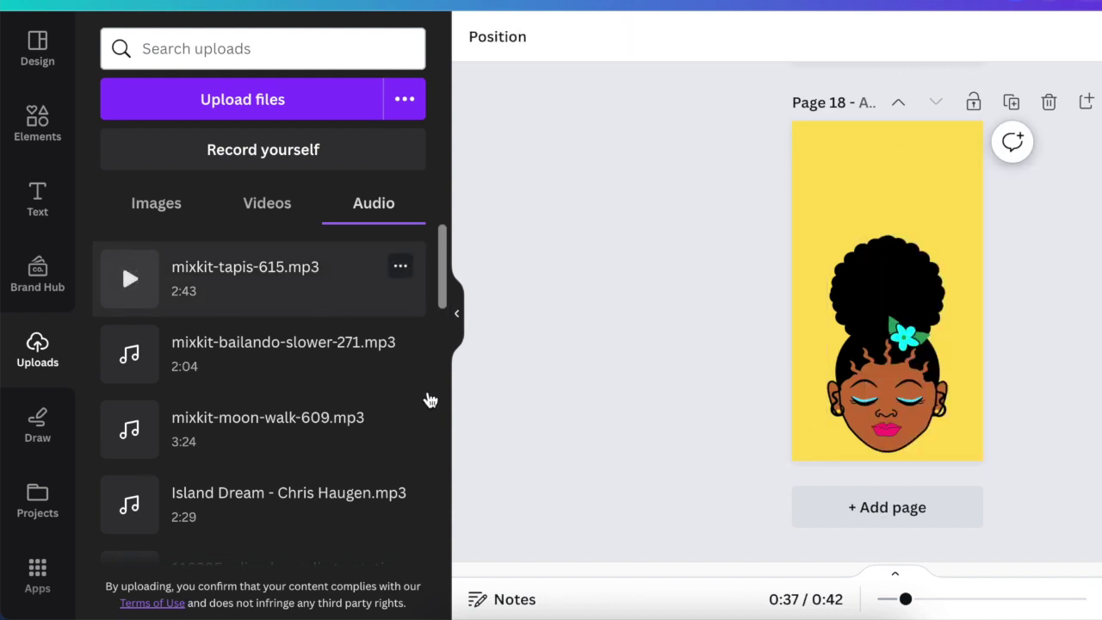
Step: Reuse the page 17 heading on page 18 as "PRAY!" texts in varied colours and angles, scattered around the girl's head
scroll(969, 312, "up", 3)
scroll(970, 314, "up", 5)
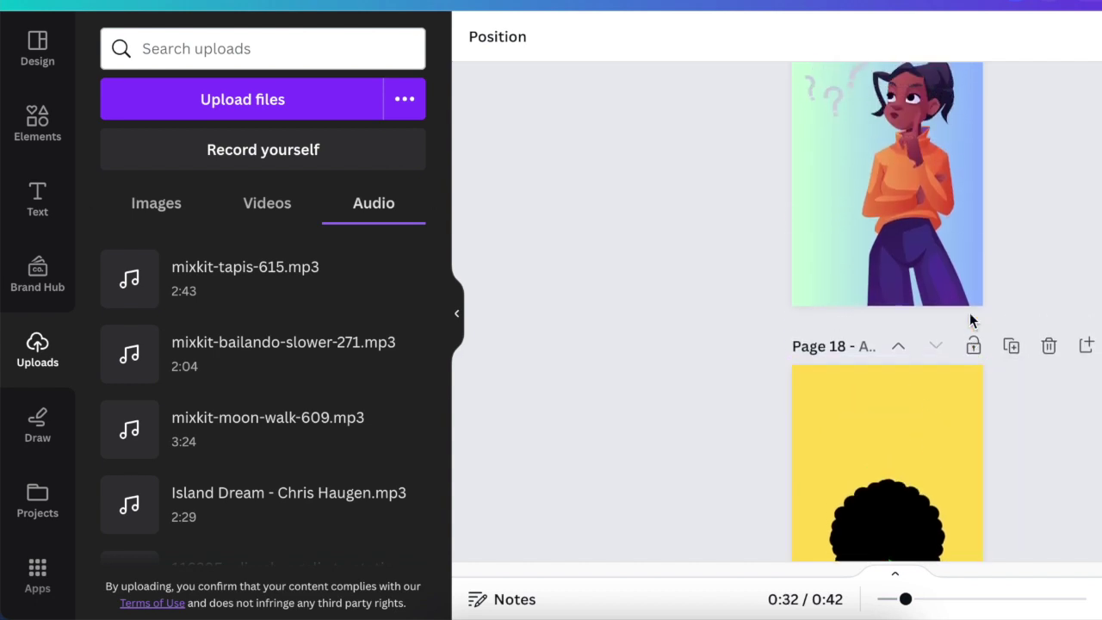
scroll(902, 357, "down", 1)
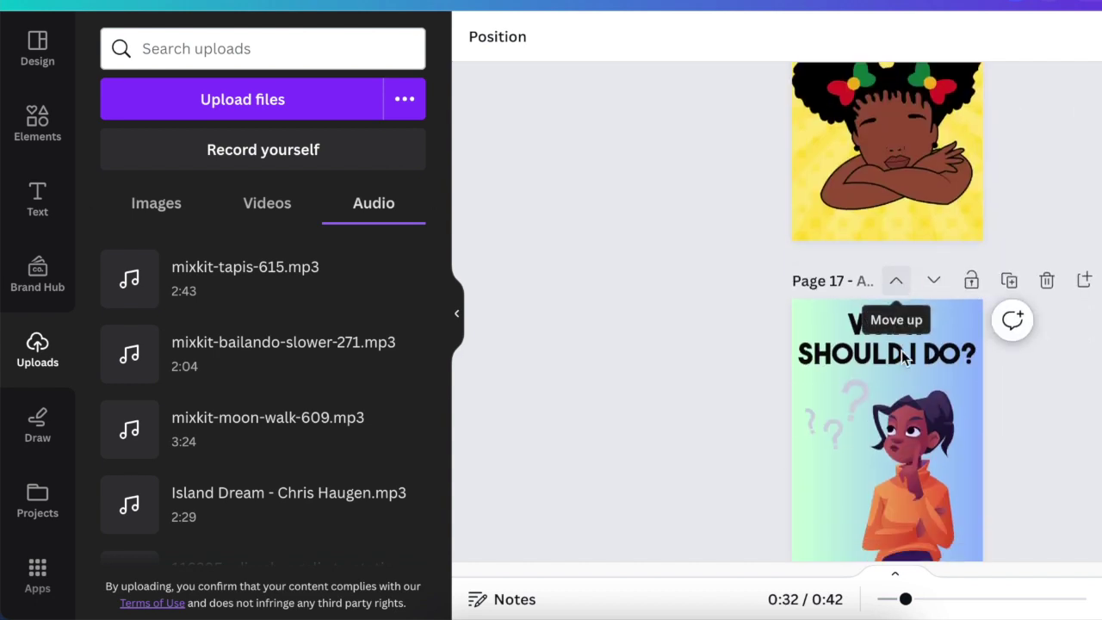
left_click(832, 364)
scroll(701, 369, "down", 4)
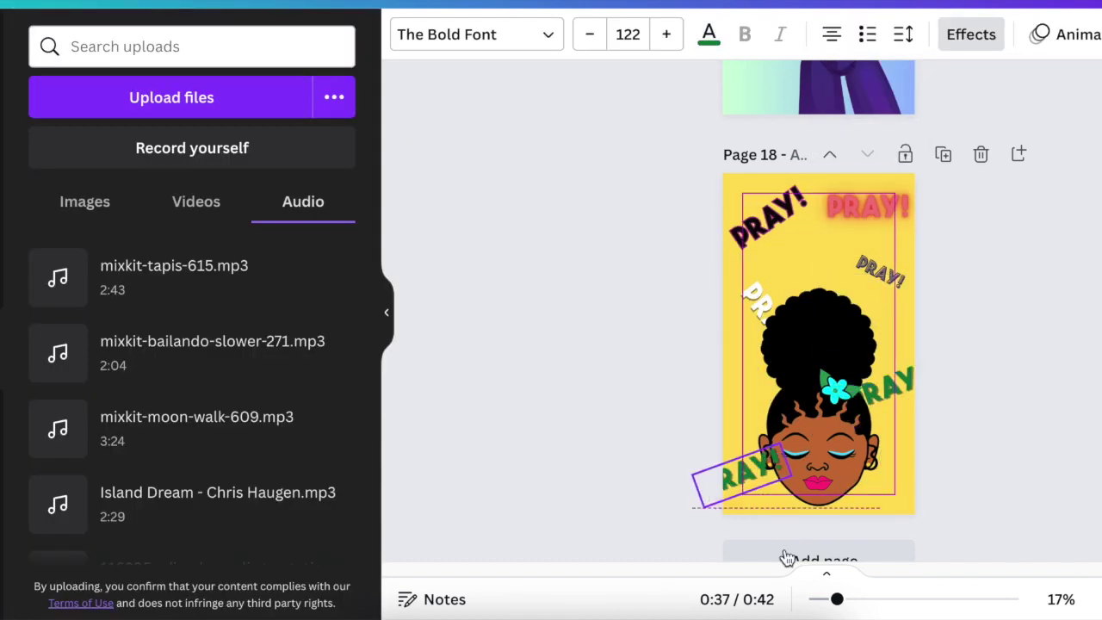
left_click_drag(787, 558, 756, 535)
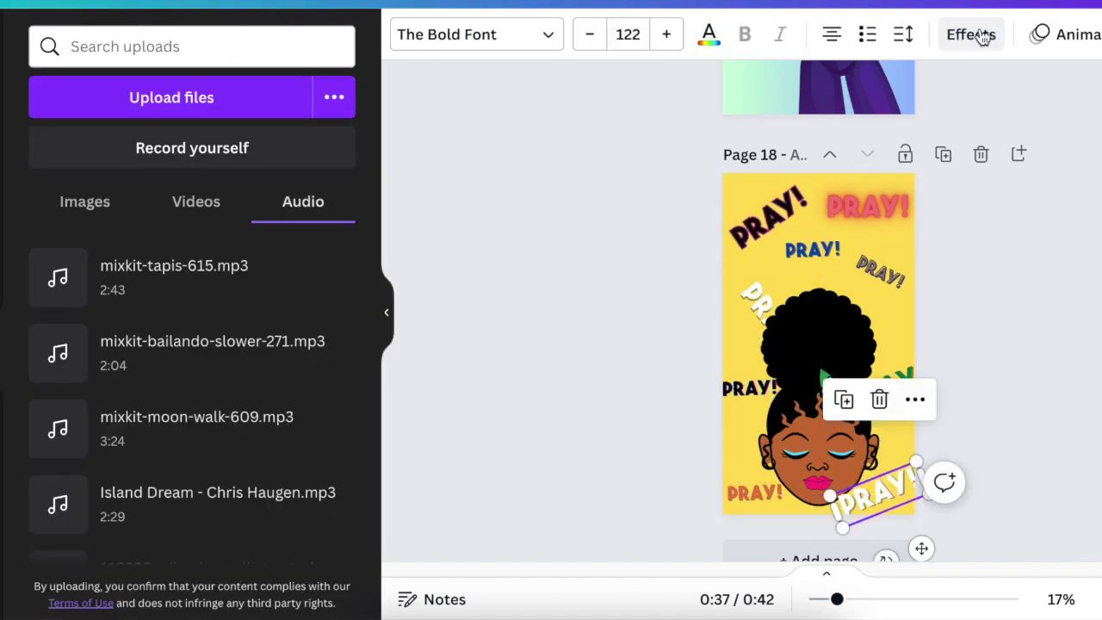
Step: Add a dark outline effect to the white "PRAY!" beside the girl's chin and reposition the enlarged grey "PRAY!" at the page's edge
left_click(971, 35)
left_click(77, 211)
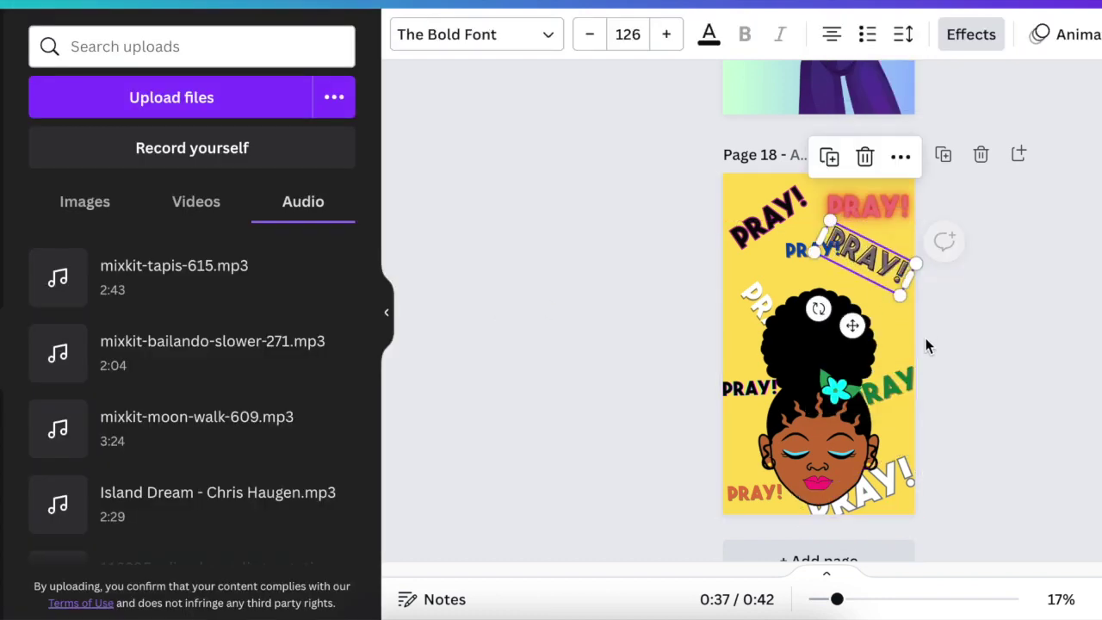
left_click_drag(854, 315, 871, 356)
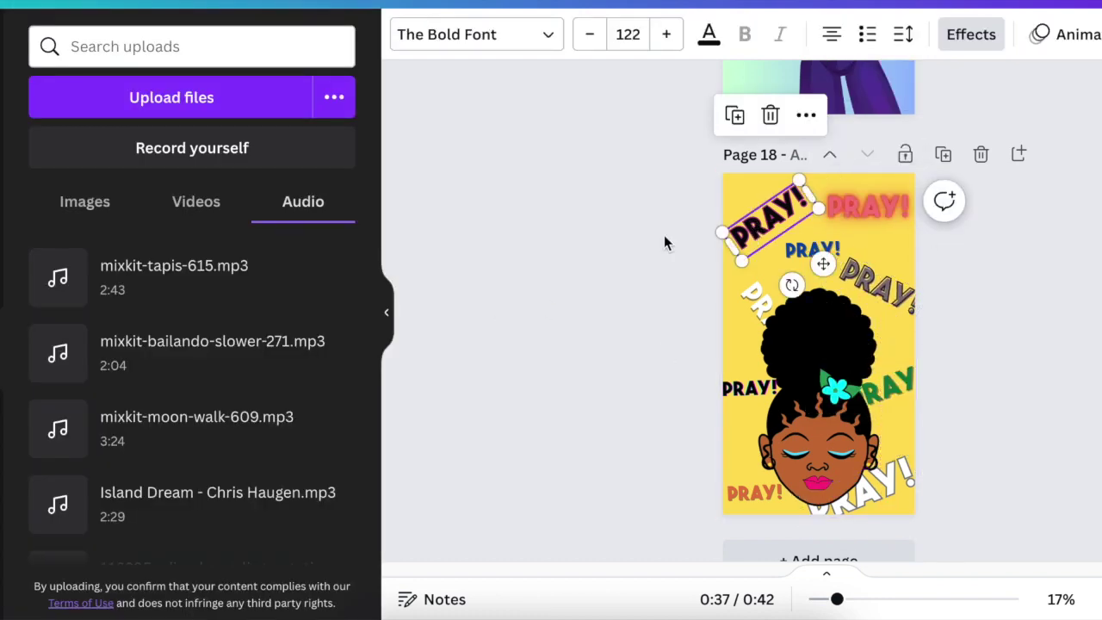
Step: Apply the Pulse motion effect to the "PRAY!" texts and recolour the duplicated neon "PRAY!" pink
left_click(725, 318)
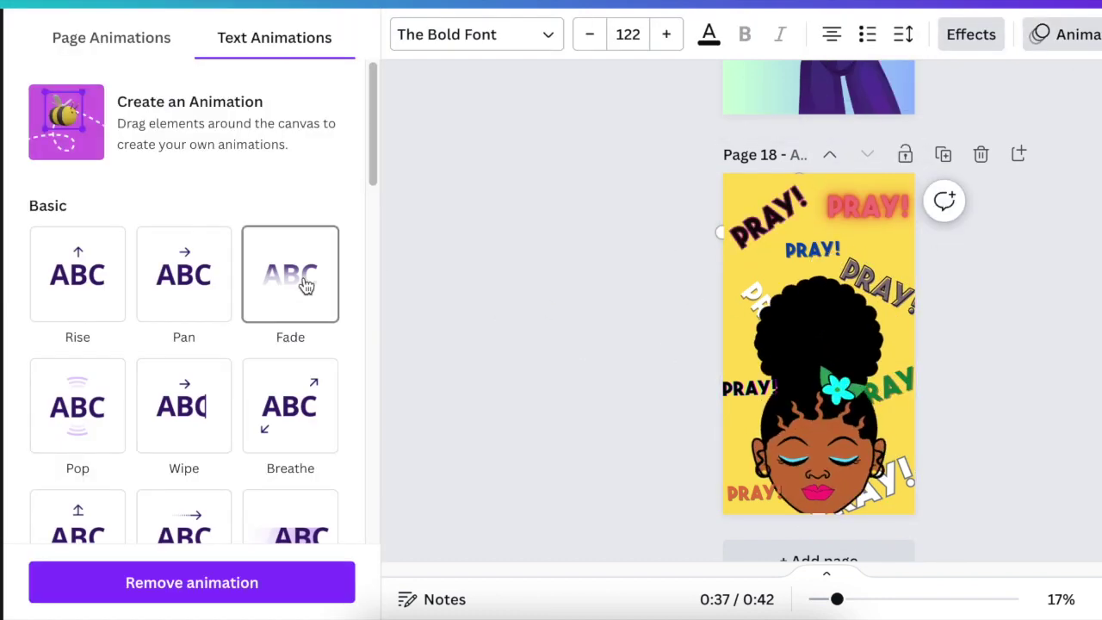
scroll(306, 284, "down", 10)
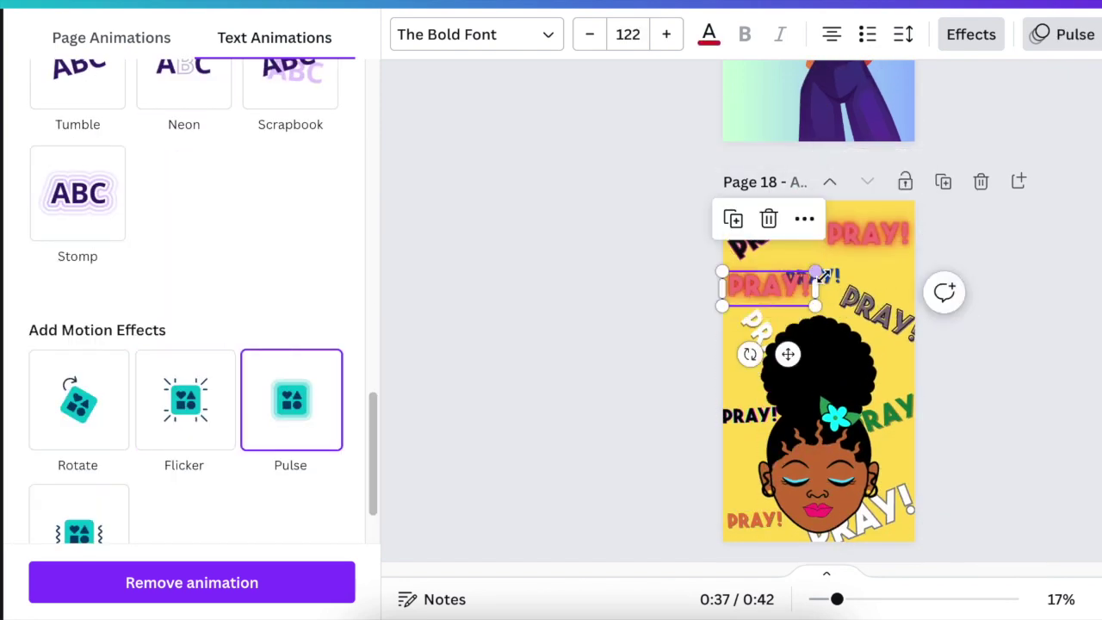
left_click(709, 33)
scroll(166, 413, "down", 5)
left_click(163, 416)
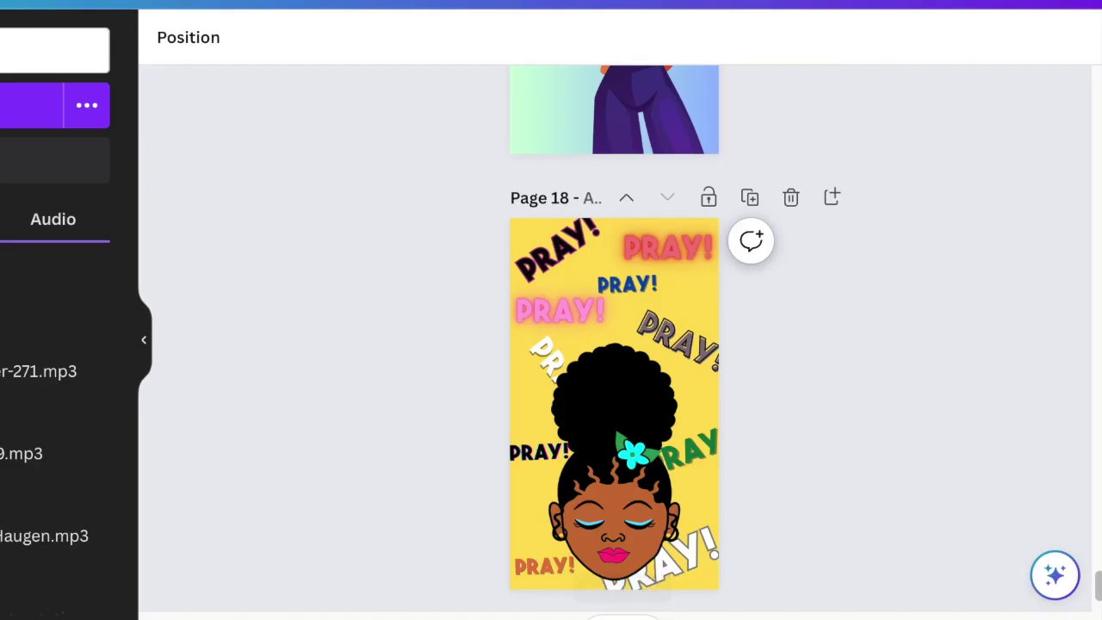
Step: Show the page timeline and play back the video to preview the pages made so far
left_click(622, 616)
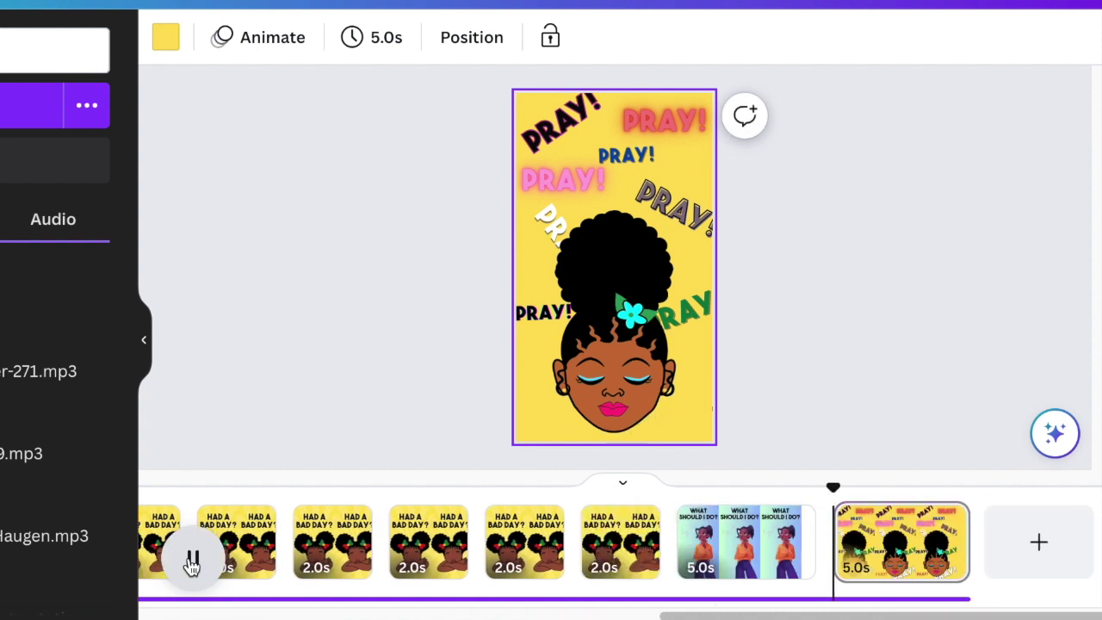
left_click(194, 559)
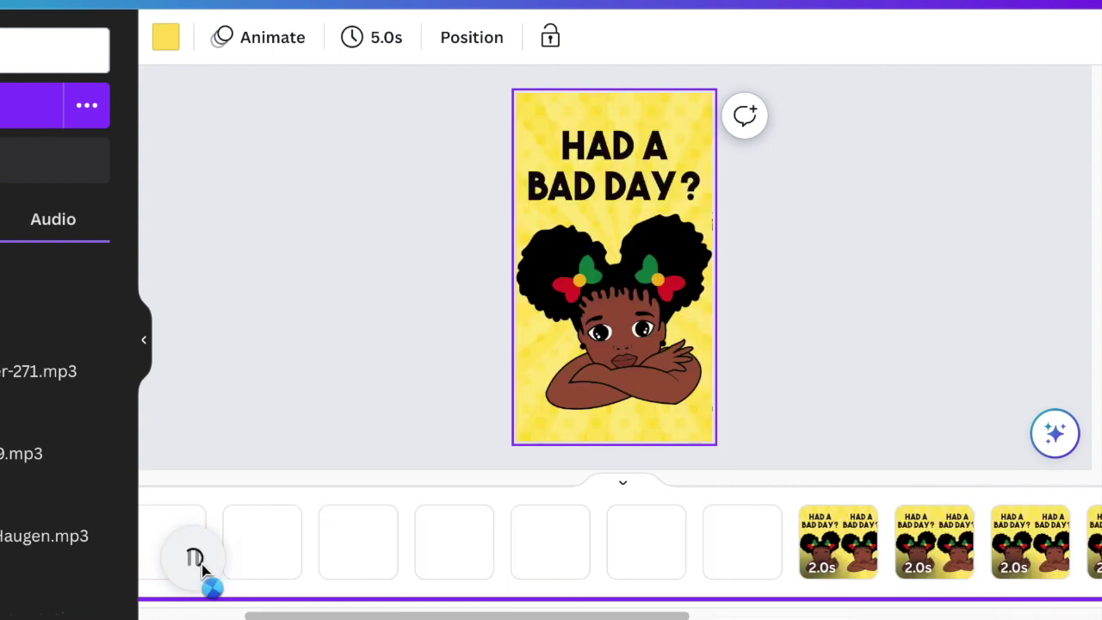
left_click(192, 559)
Step: Add a new page after the "PRAY!" page and set the dark purple comic-frame video from a "comic" search as its background
left_click(1040, 546)
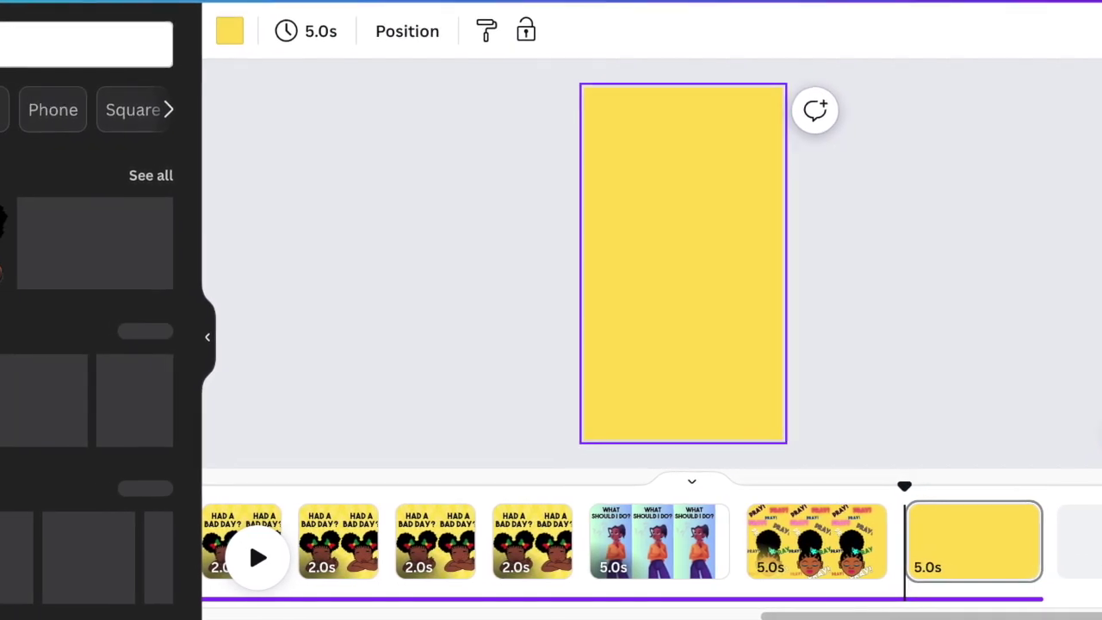
left_click(80, 30)
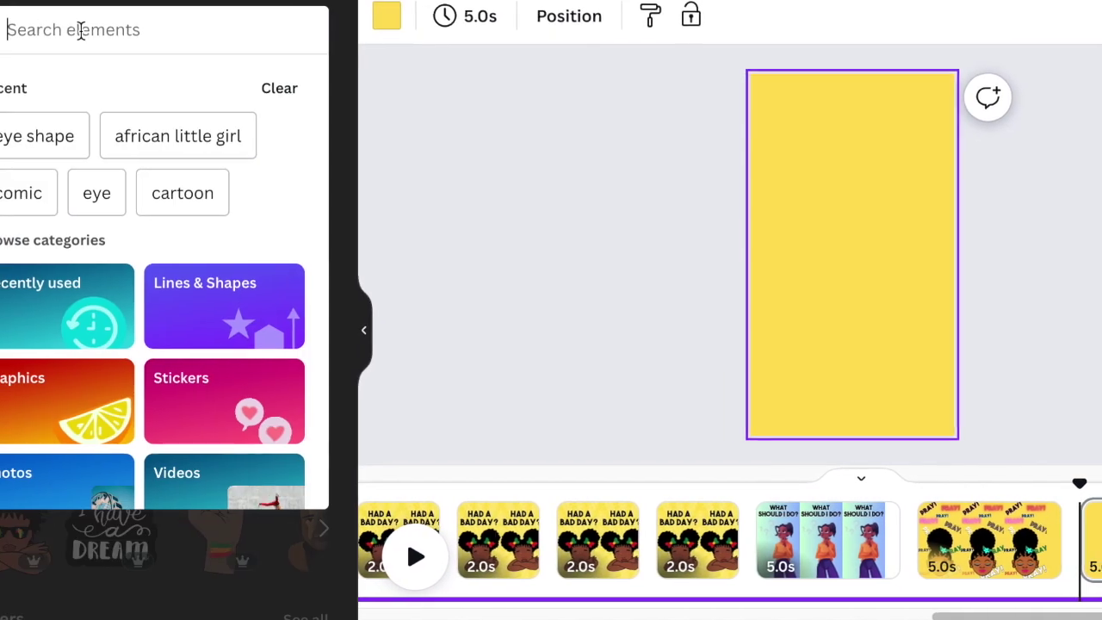
type("comic")
key("Return")
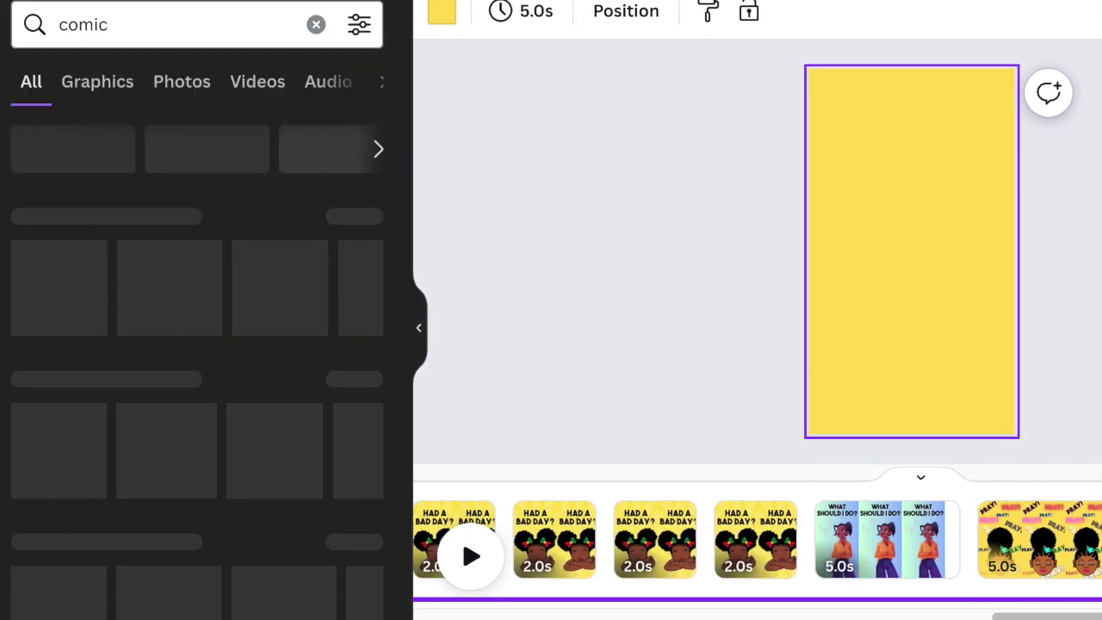
left_click(258, 84)
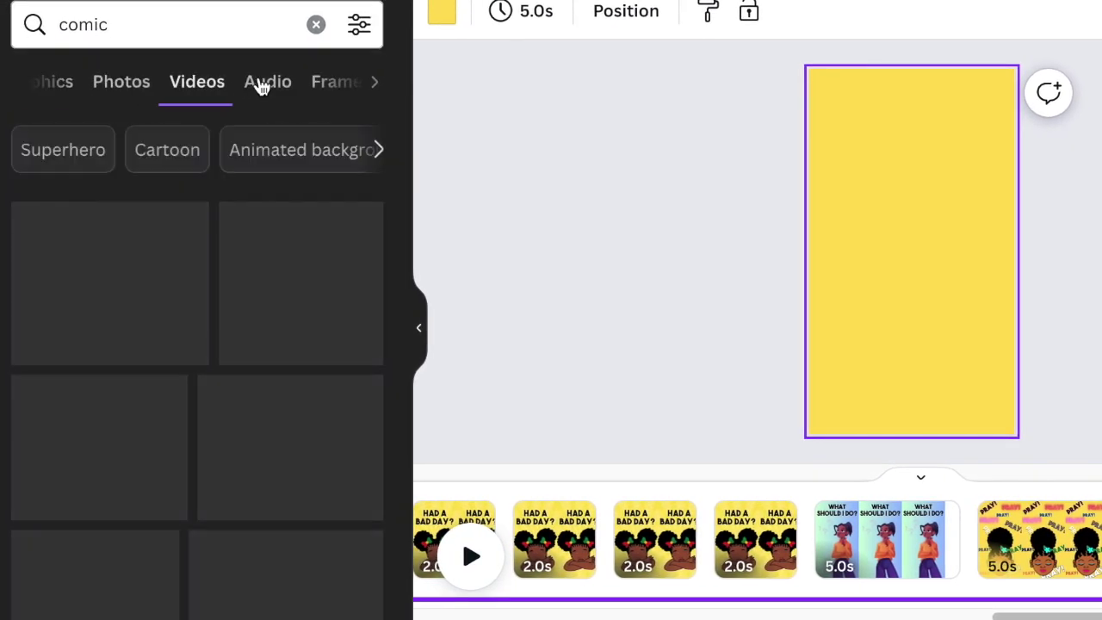
left_click(102, 340)
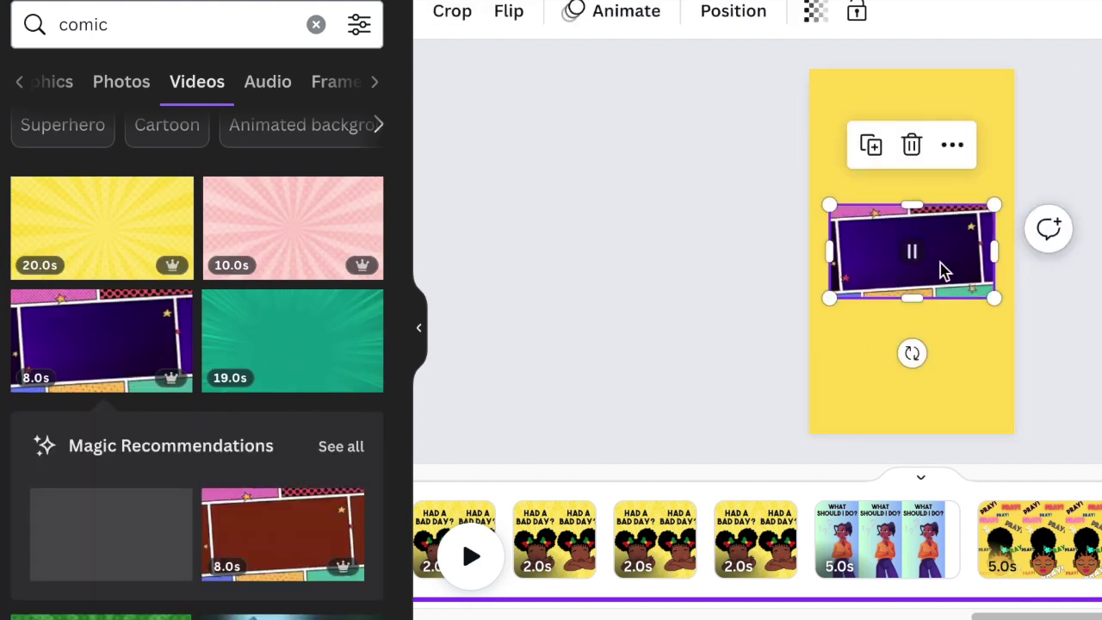
right_click(943, 269)
left_click(1007, 591)
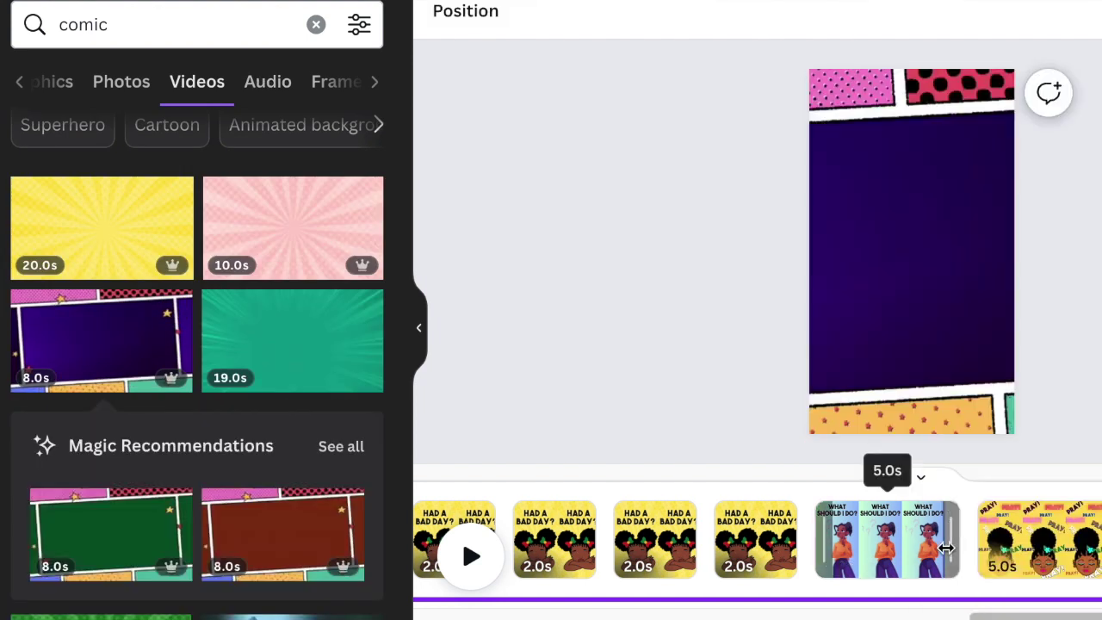
Step: Search the elements for "laugh" and limit the results to animated graphics
left_click(105, 26)
type("laugh")
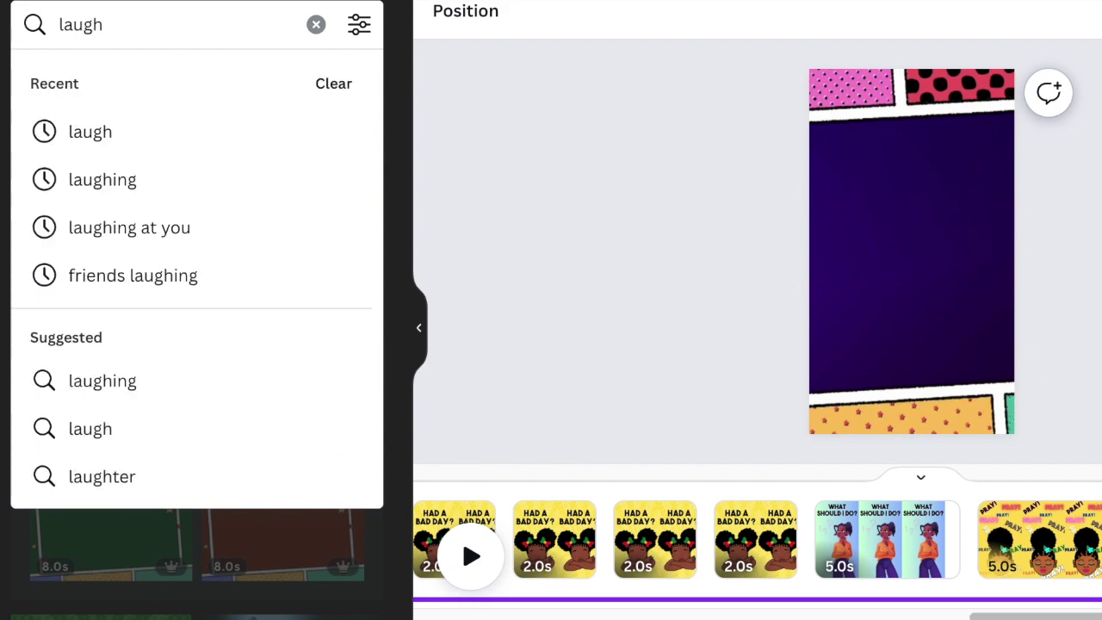
key("Return")
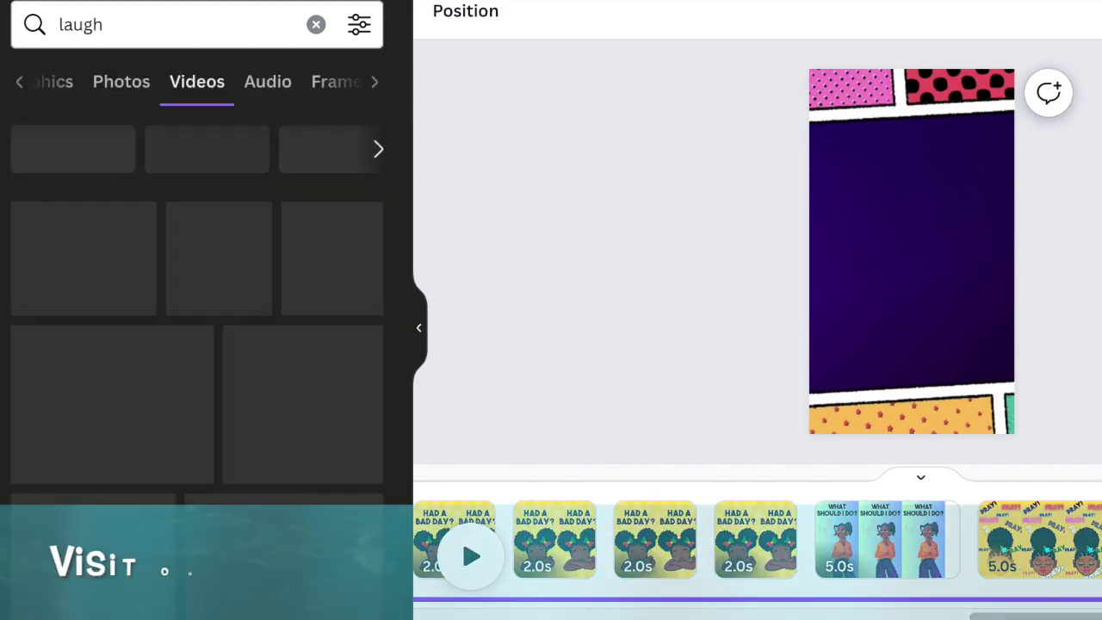
left_click(359, 26)
scroll(229, 352, "down", 4)
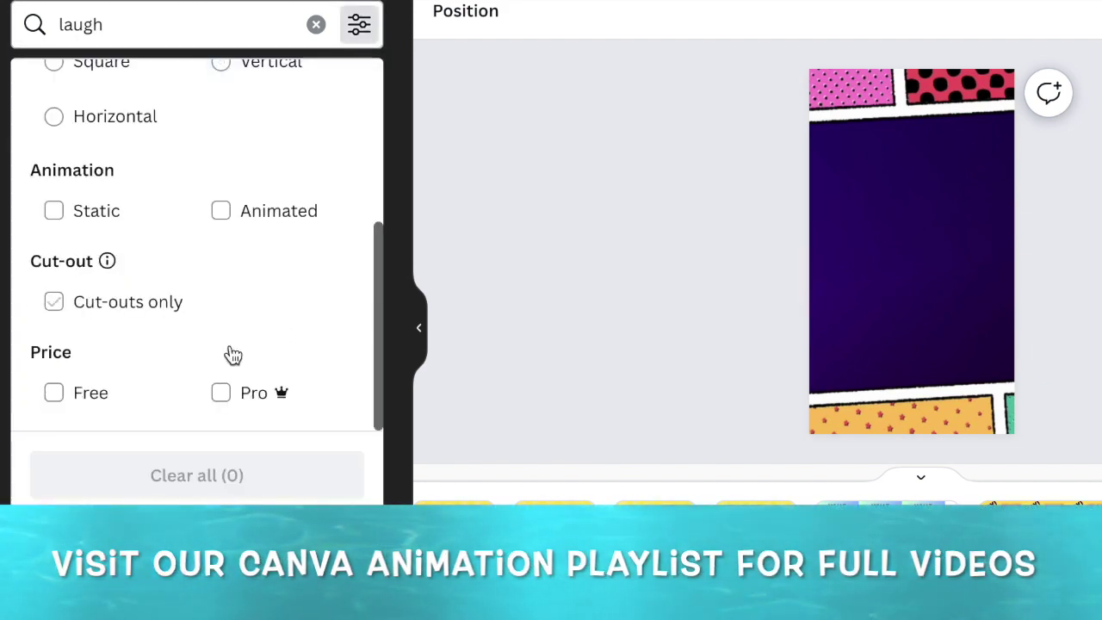
left_click(221, 211)
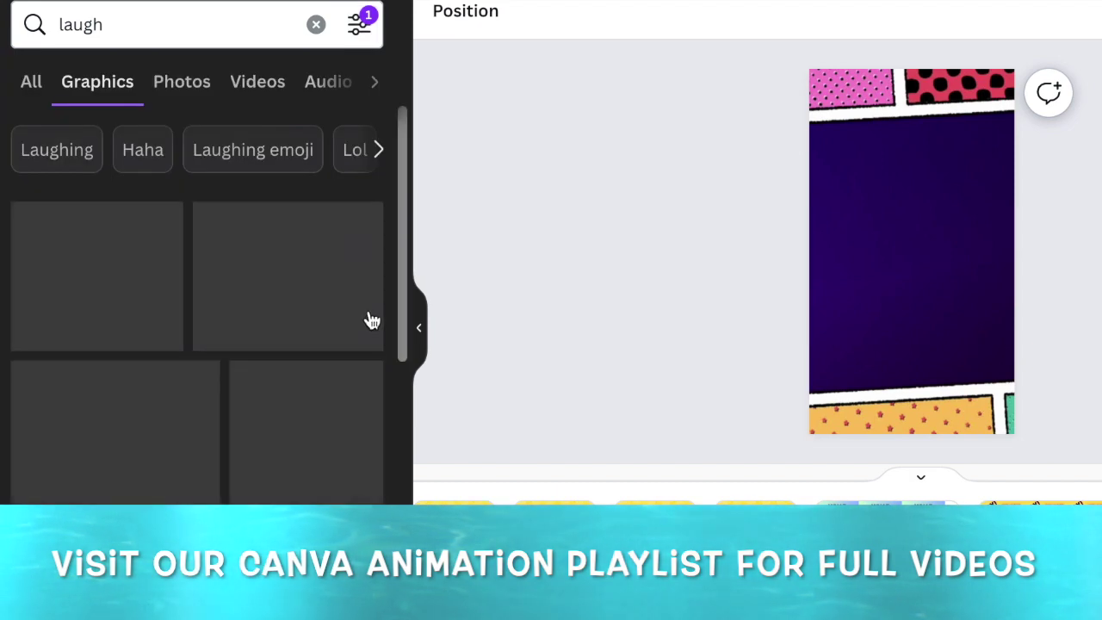
Step: Add the orange "HA HA" speech bubble and a smaller, tilted laughing emoji on opposite sides of the comic page's upper half
left_click(88, 398)
left_click_drag(855, 309, 937, 227)
scroll(169, 463, "down", 4)
scroll(170, 465, "down", 2)
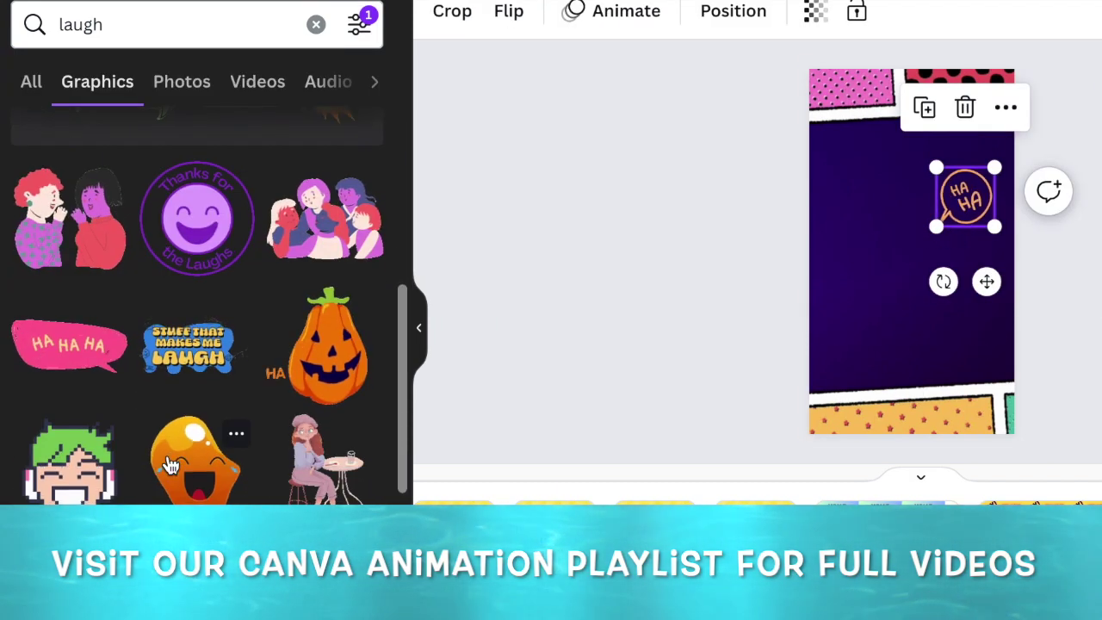
scroll(170, 465, "up", 6)
left_click(215, 279)
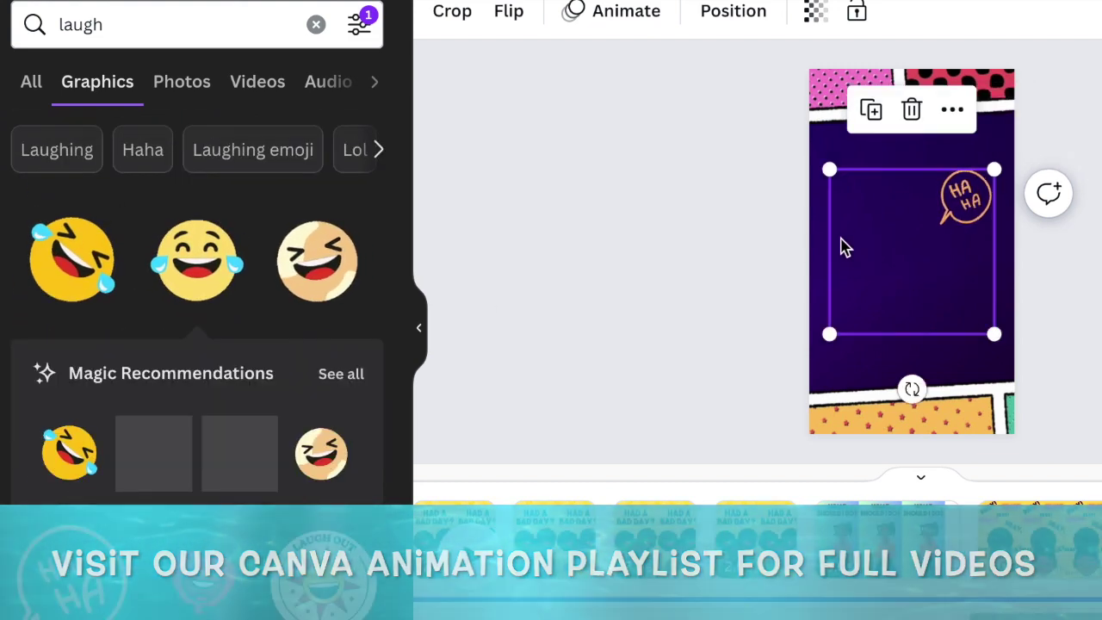
left_click_drag(829, 167, 936, 276)
left_click_drag(944, 388, 1012, 372)
left_click_drag(964, 305, 856, 207)
Step: Add the animated woman sitting at a round table and shrink her to fit the lower half of the purple frame
scroll(198, 258, "down", 5)
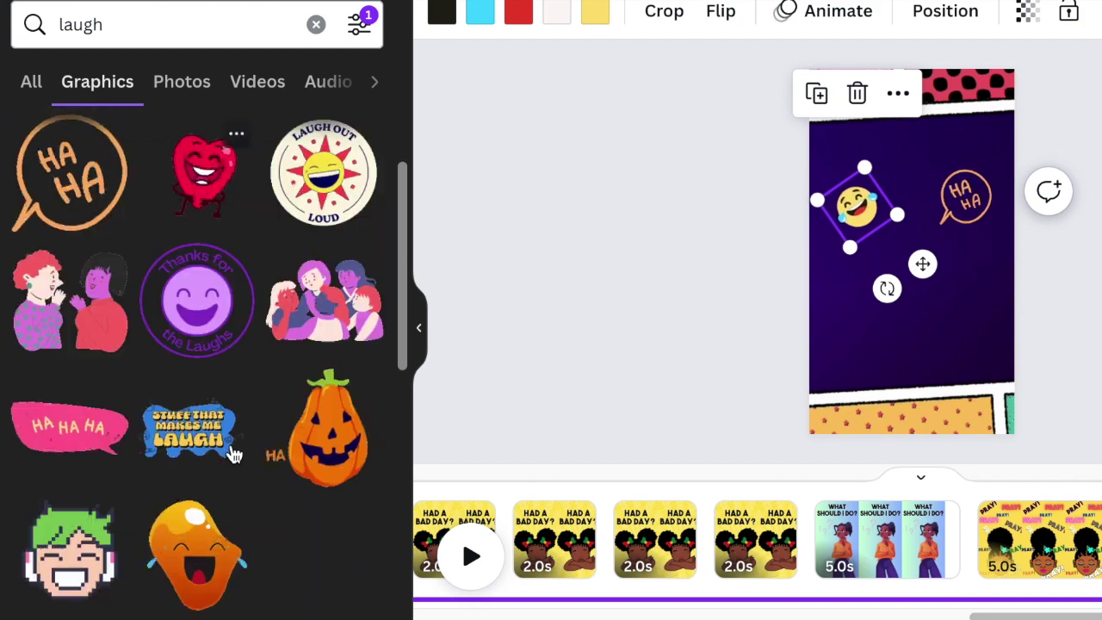
left_click(315, 469)
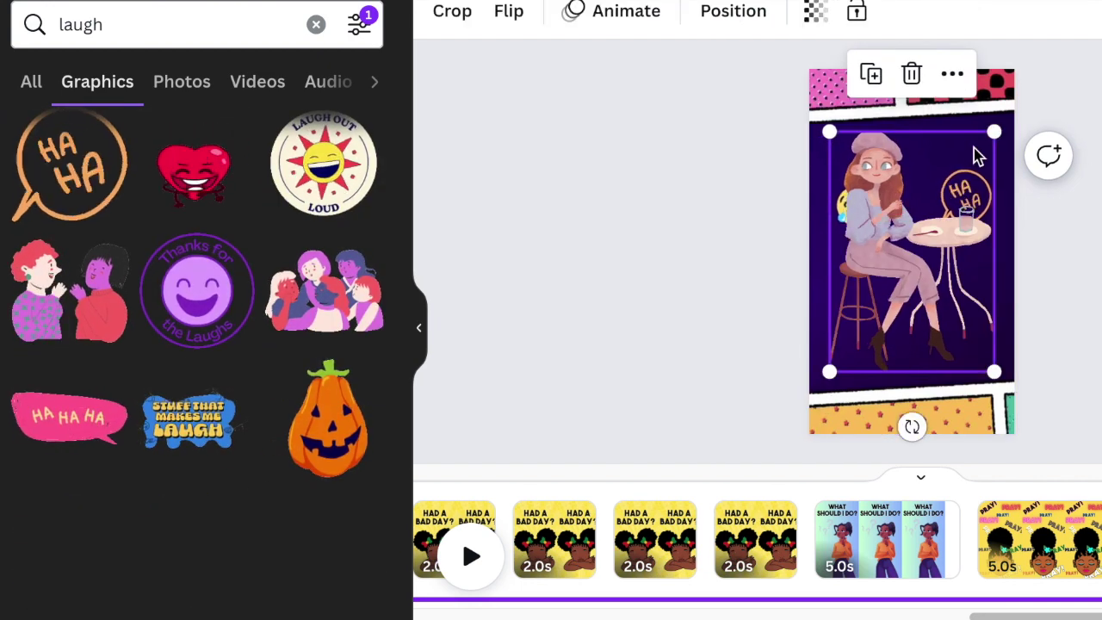
left_click_drag(995, 132, 943, 251)
left_click_drag(890, 325, 925, 333)
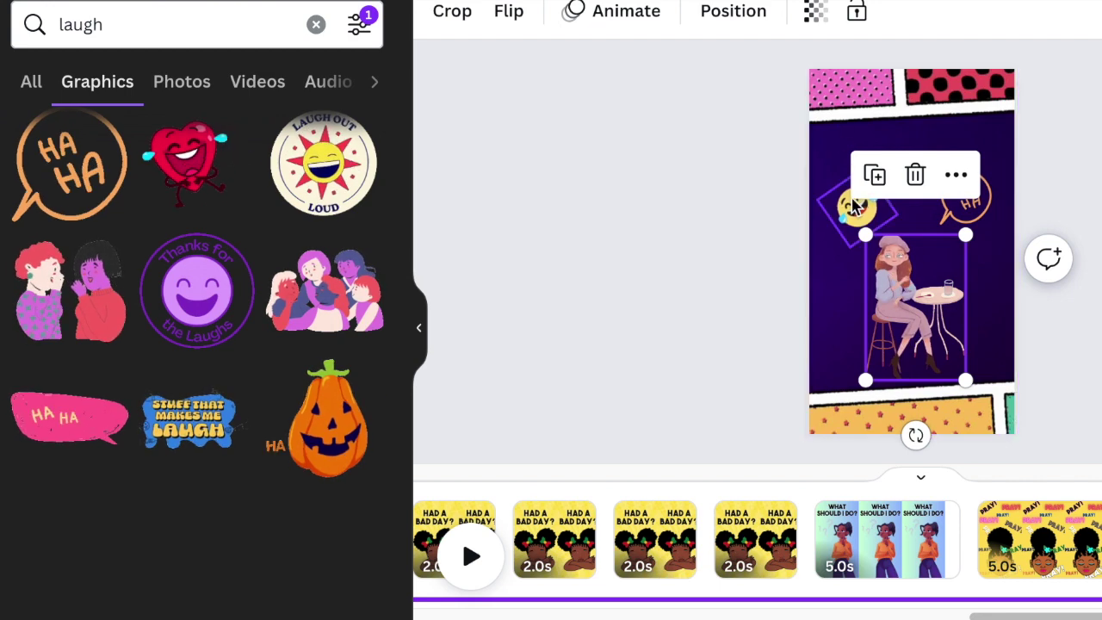
Step: Move the emoji and "HA HA" bubble up to the frame's corners, then enlarge the seated woman slightly and lower her
left_click_drag(851, 200, 845, 123)
left_click_drag(967, 192, 978, 136)
left_click(891, 263)
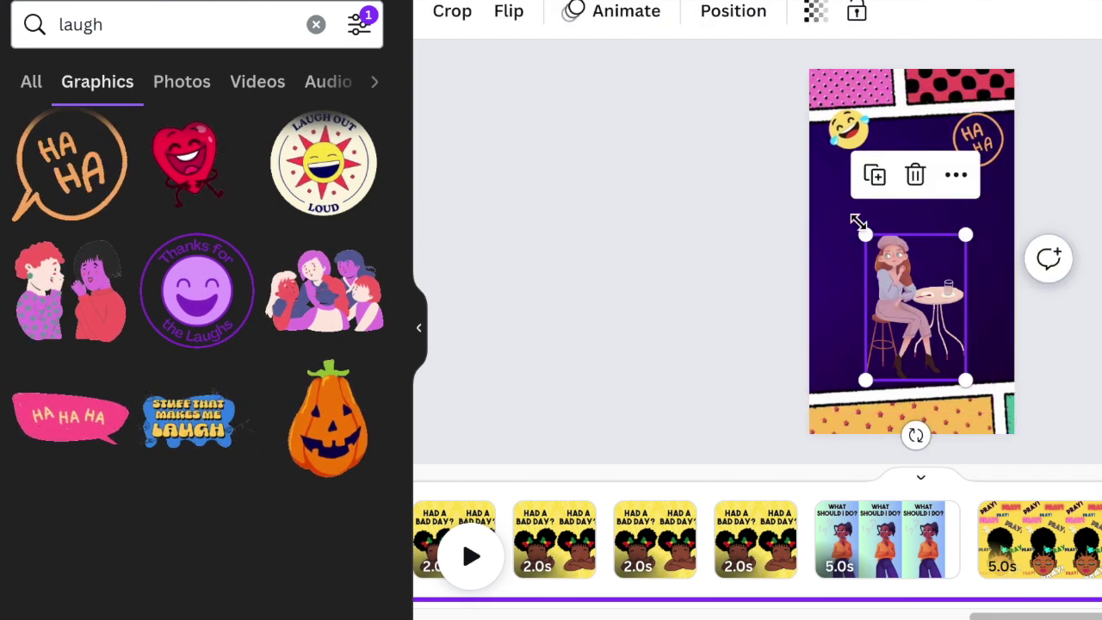
left_click_drag(858, 222, 836, 207)
left_click_drag(895, 284, 901, 317)
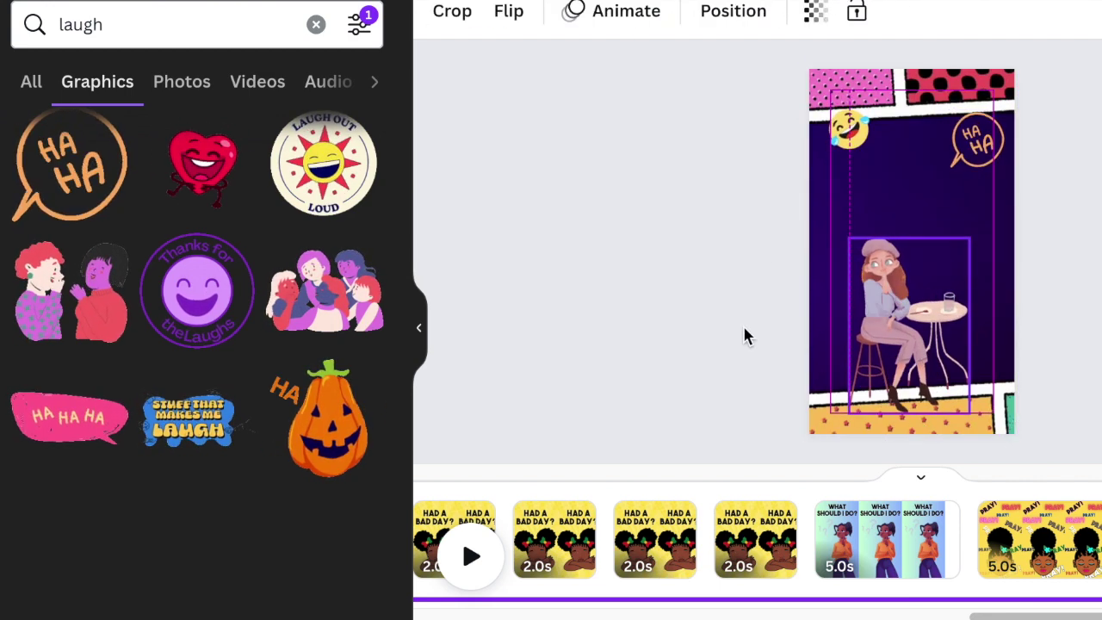
left_click(744, 325)
Step: Add a white Anton heading "PRESSURE FROM FRIENDS?" at size 73.1 above the seated woman, wrapped onto two lines
left_click(110, 209)
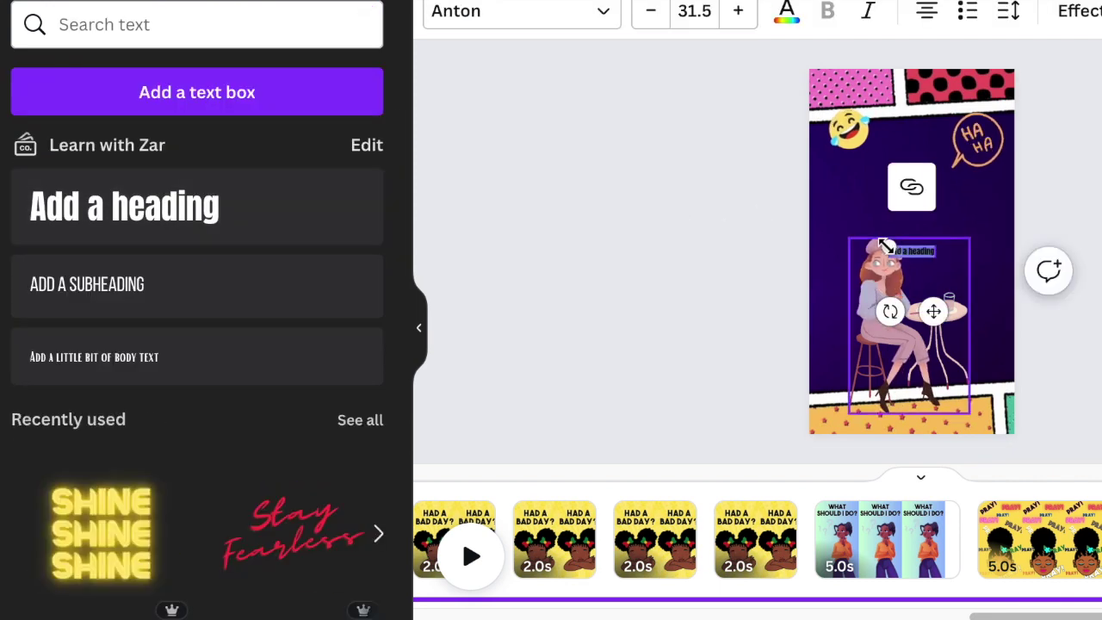
left_click(787, 19)
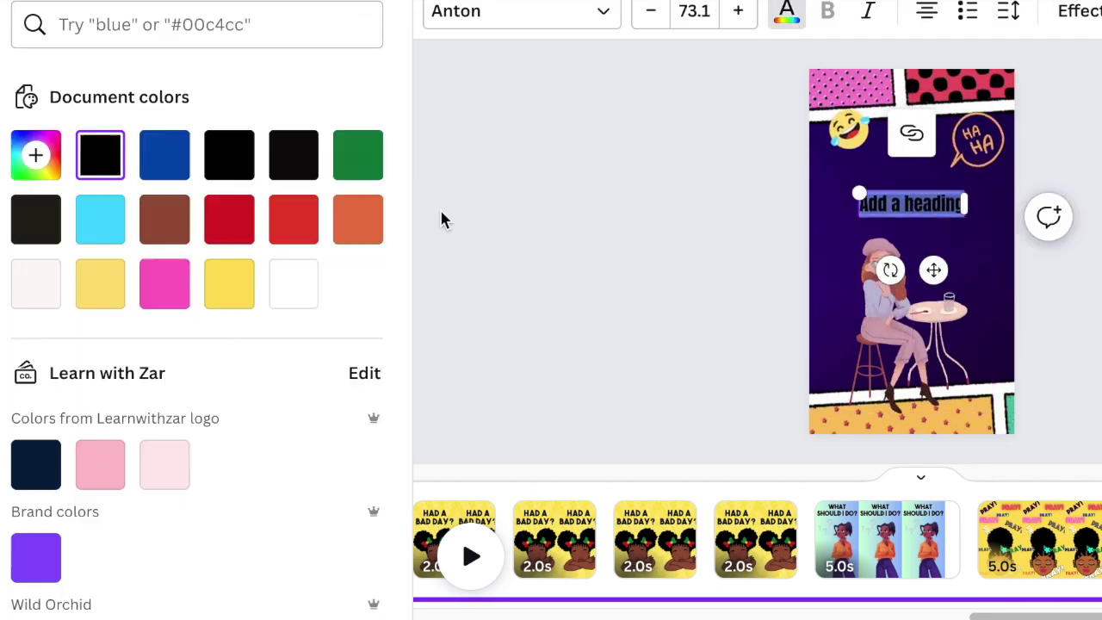
left_click(293, 283)
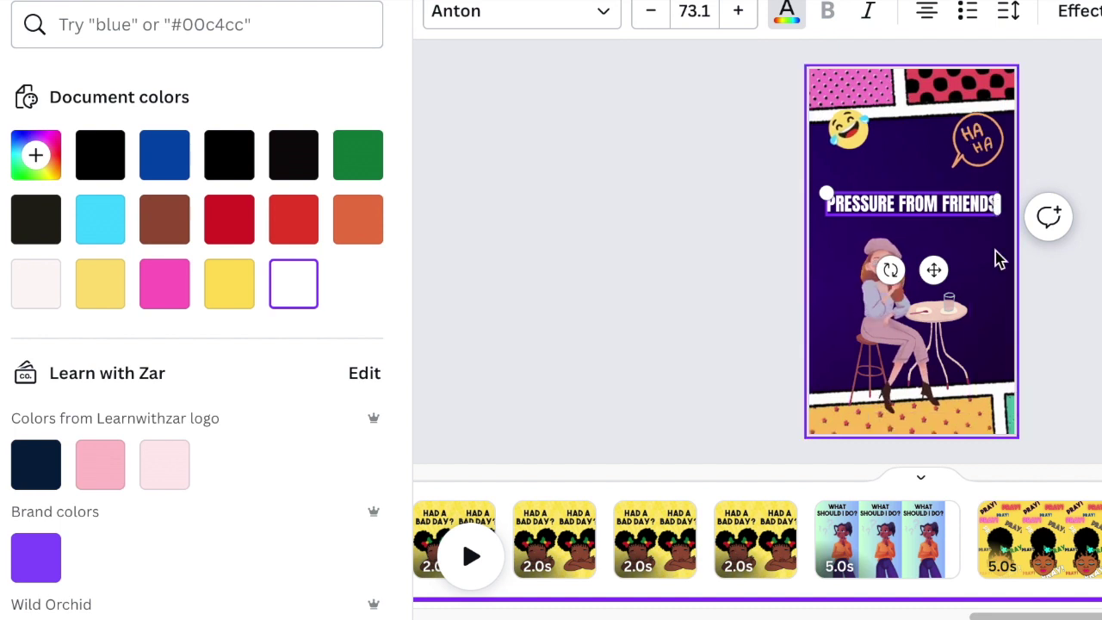
left_click_drag(947, 210, 947, 215)
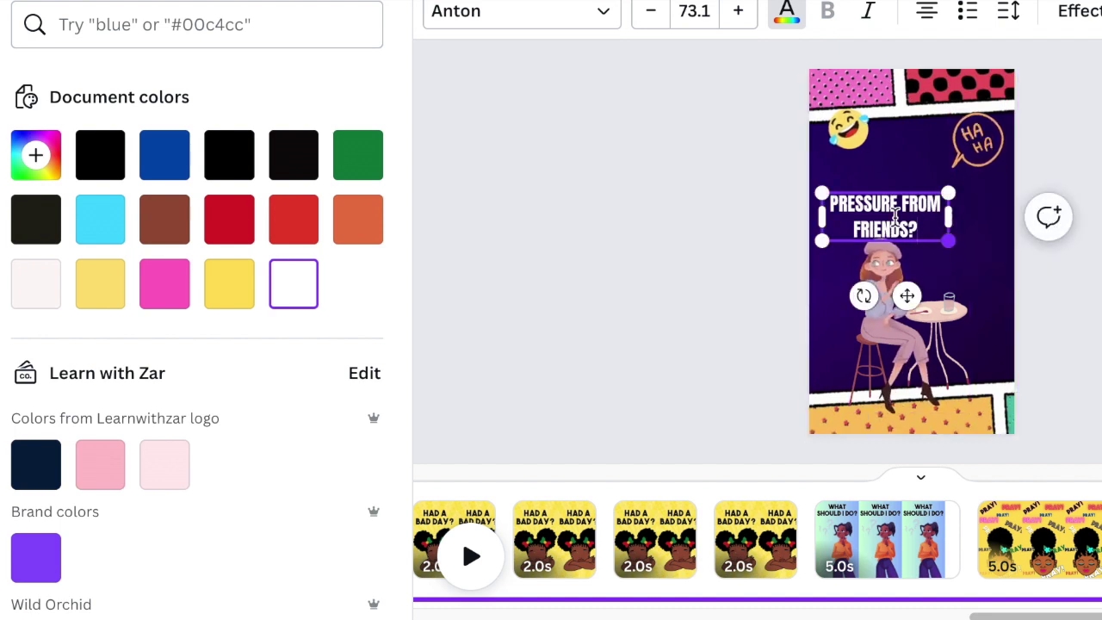
Step: Shift the "HA HA" bubble closer to the page edge and enlarge the "PRESSURE FROM FRIENDS?" heading to size 123
left_click_drag(977, 138, 995, 203)
key("ctrl+z")
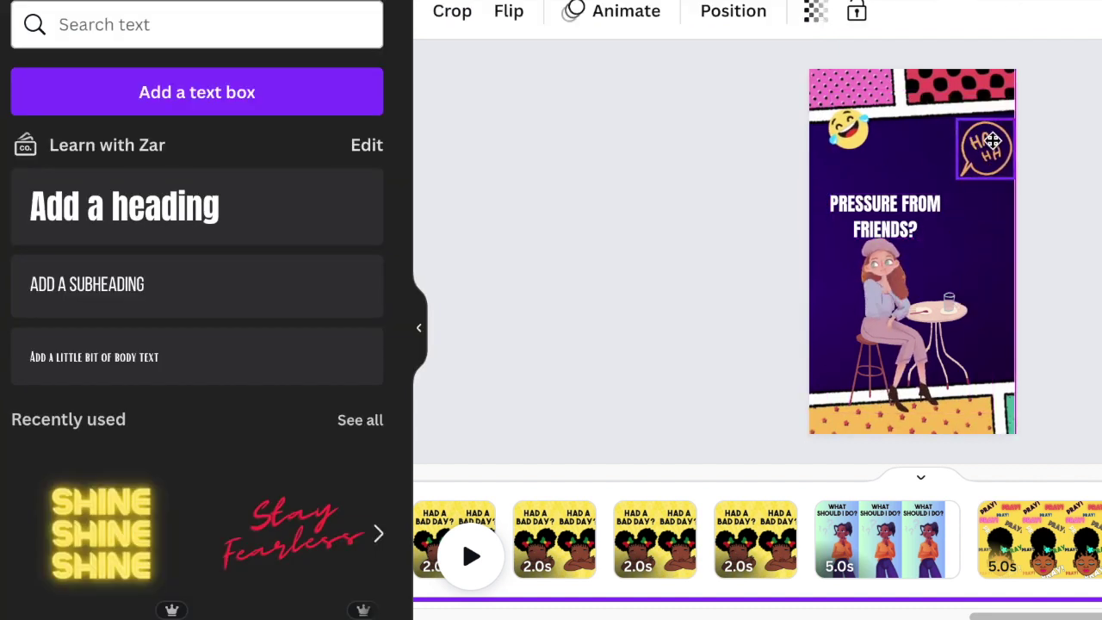
left_click_drag(989, 120, 990, 130)
left_click(868, 210)
left_click_drag(958, 182, 1016, 155)
mouse_move(821, 239)
left_mouse_down()
mouse_move(792, 250)
mouse_move(806, 250)
left_mouse_up()
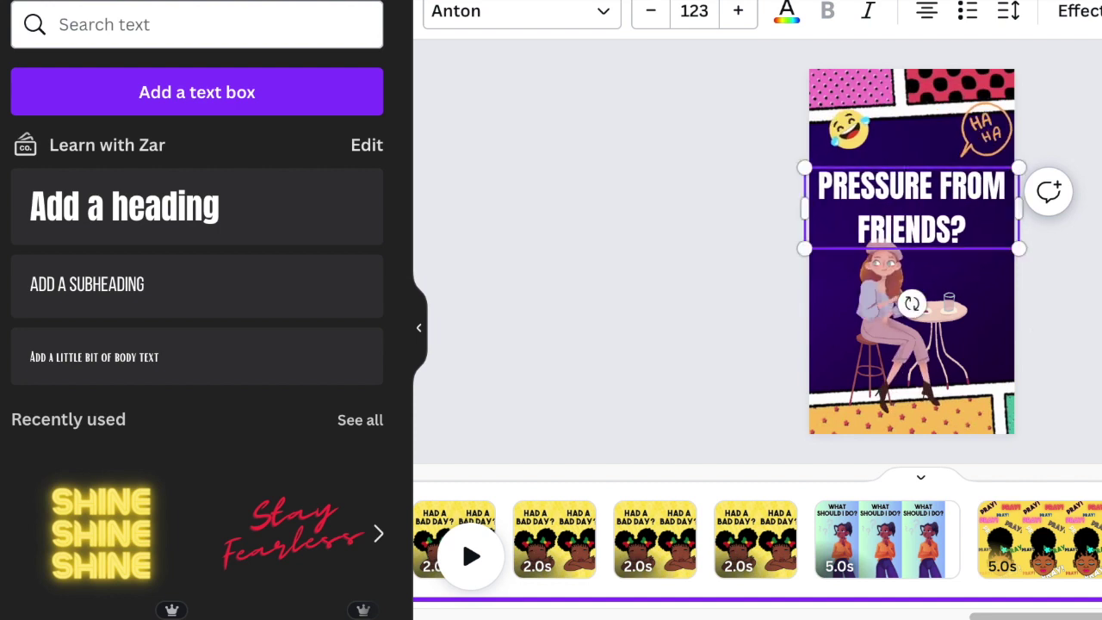
Step: Enlarge the laughing emoji in the page's upper corner and move the "HA HA" bubble slightly inward and up
left_click(847, 129)
left_click_drag(855, 89, 862, 57)
left_click(1090, 267)
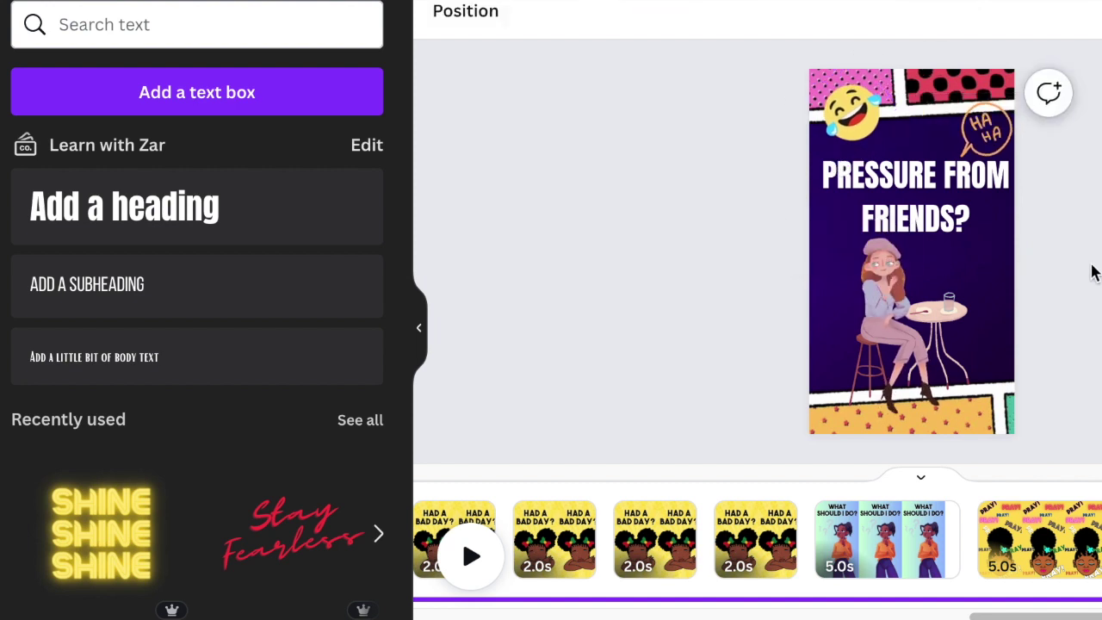
left_click(971, 127)
left_click_drag(971, 127, 955, 116)
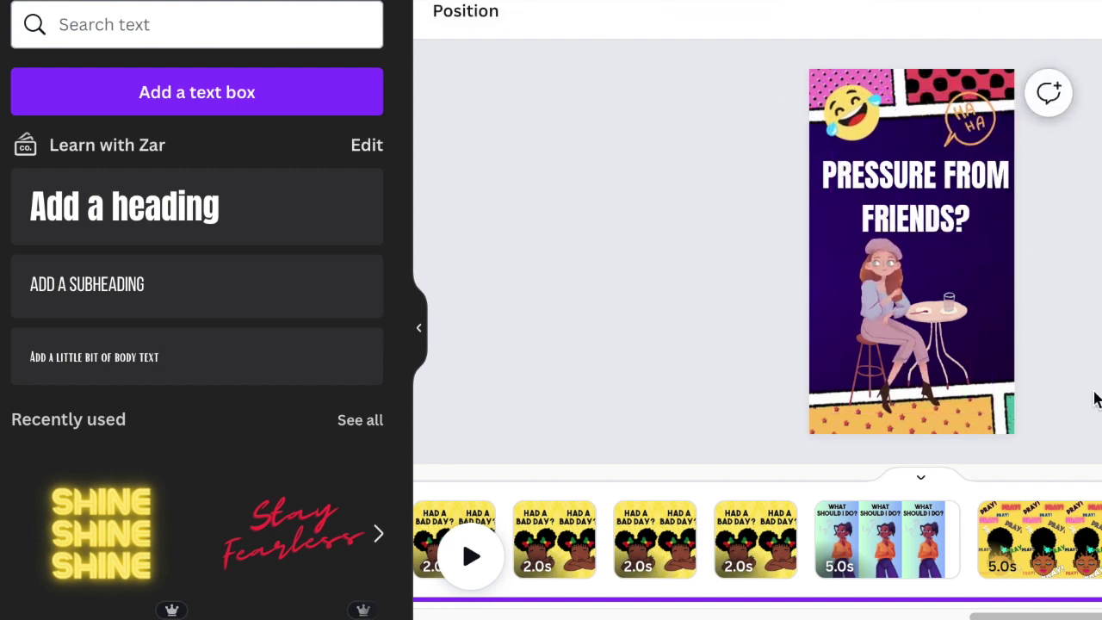
left_click(982, 267)
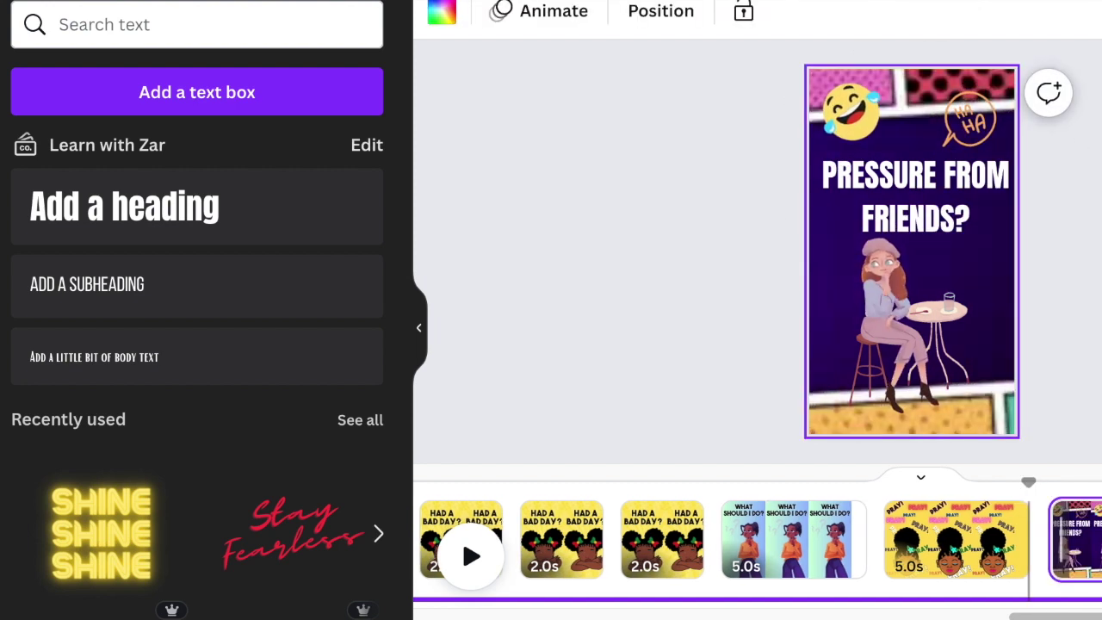
Step: Place the blank yellow page directly after the "PRESSURE FROM FRIENDS?" page in the timeline
scroll(850, 555, "left", 1)
left_click(850, 555)
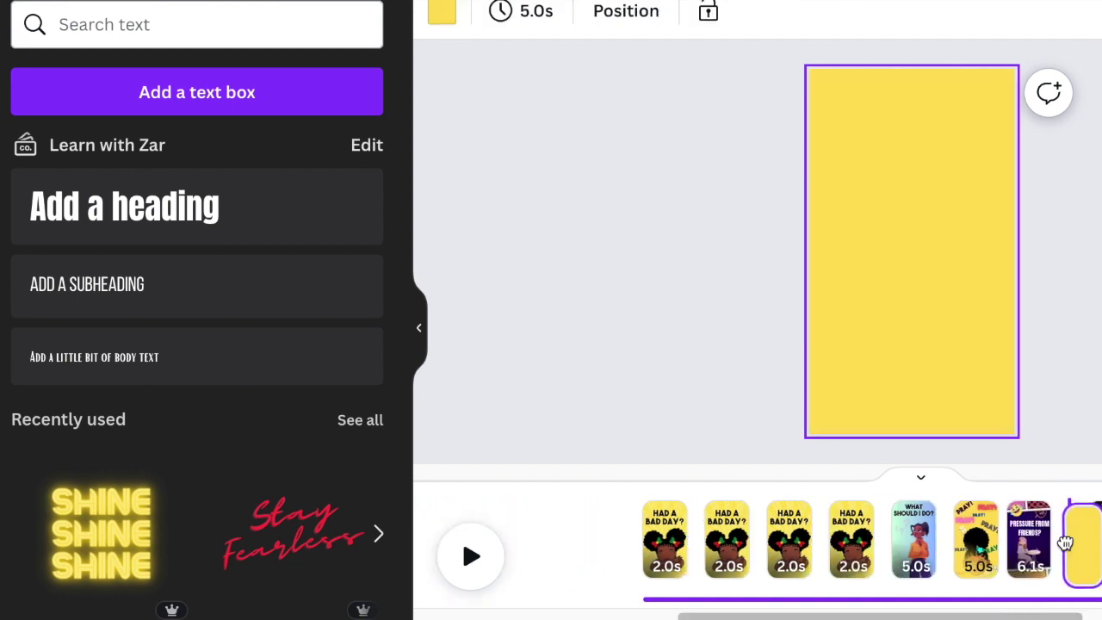
left_click_drag(1068, 541, 1058, 544)
Step: Clear the animation filter and browse the full range of "laugh" graphics for the yellow page
left_click(358, 25)
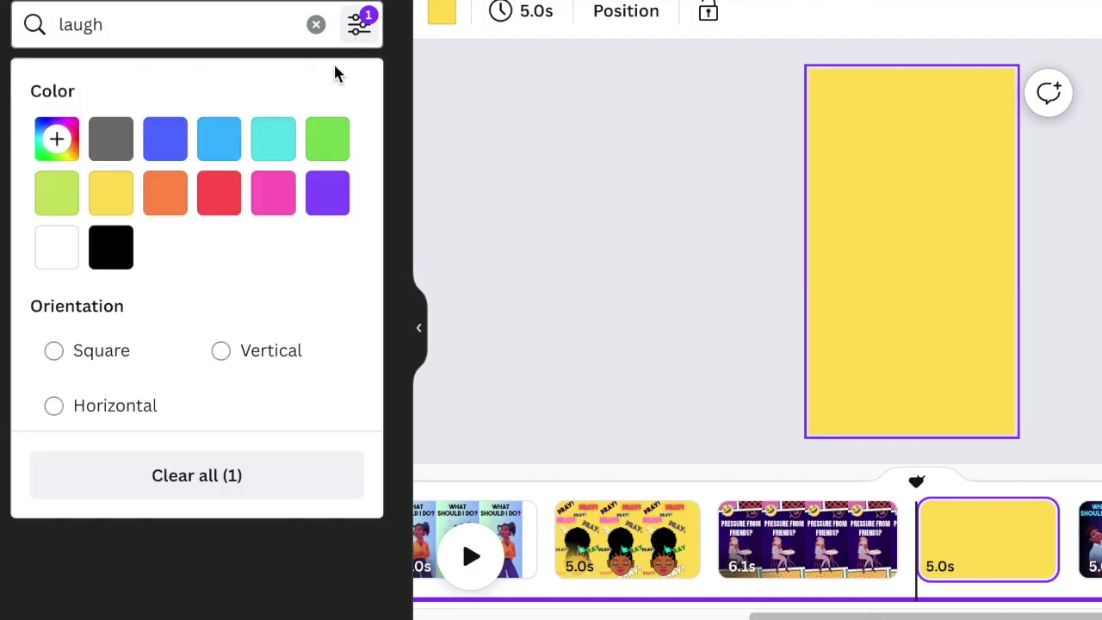
scroll(221, 387, "down", 3)
left_click(216, 474)
left_click(487, 258)
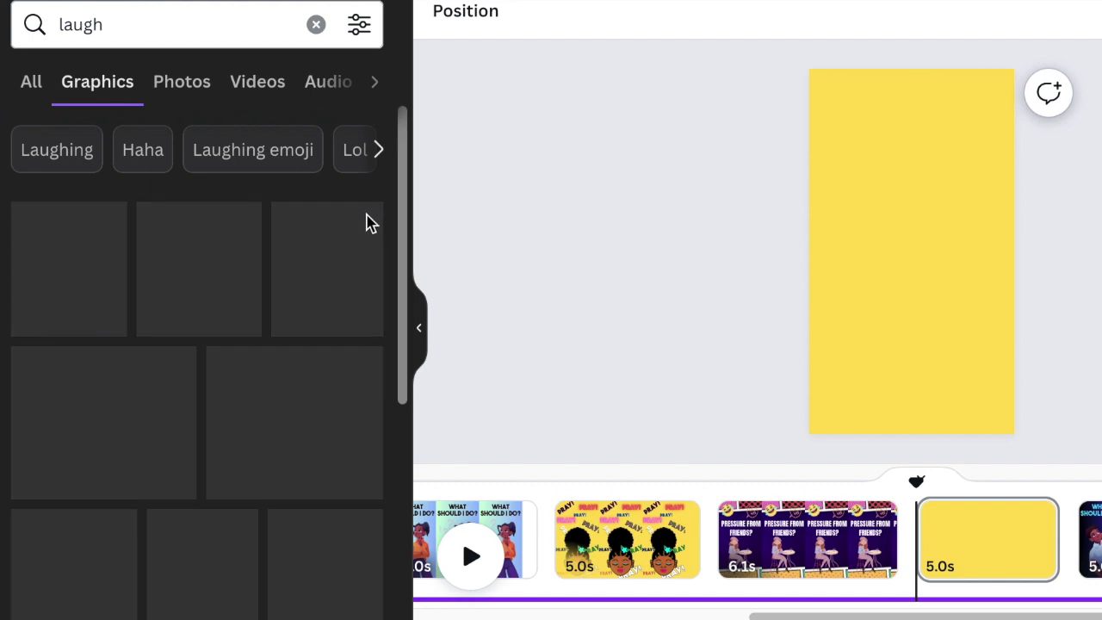
scroll(330, 400, "down", 3)
scroll(329, 400, "down", 10)
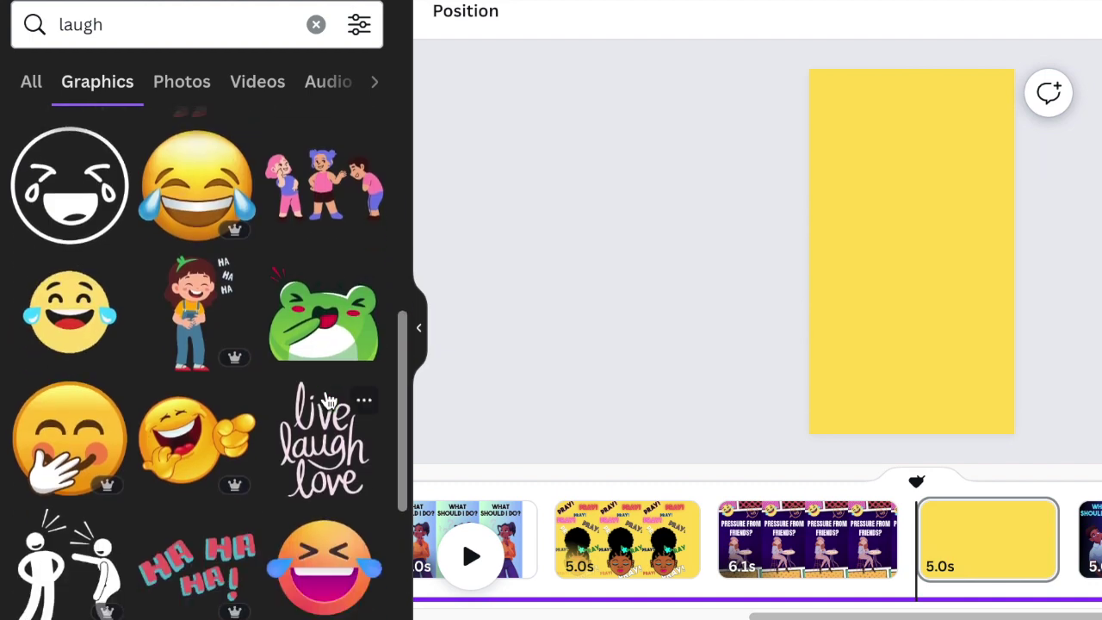
scroll(330, 400, "down", 10)
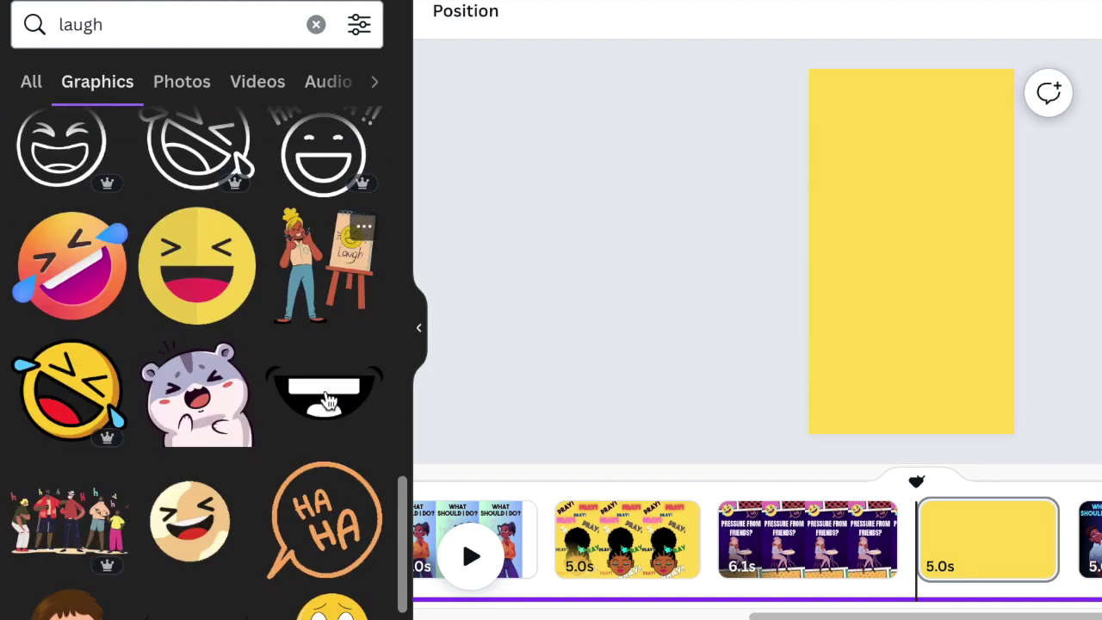
scroll(336, 493, "down", 2)
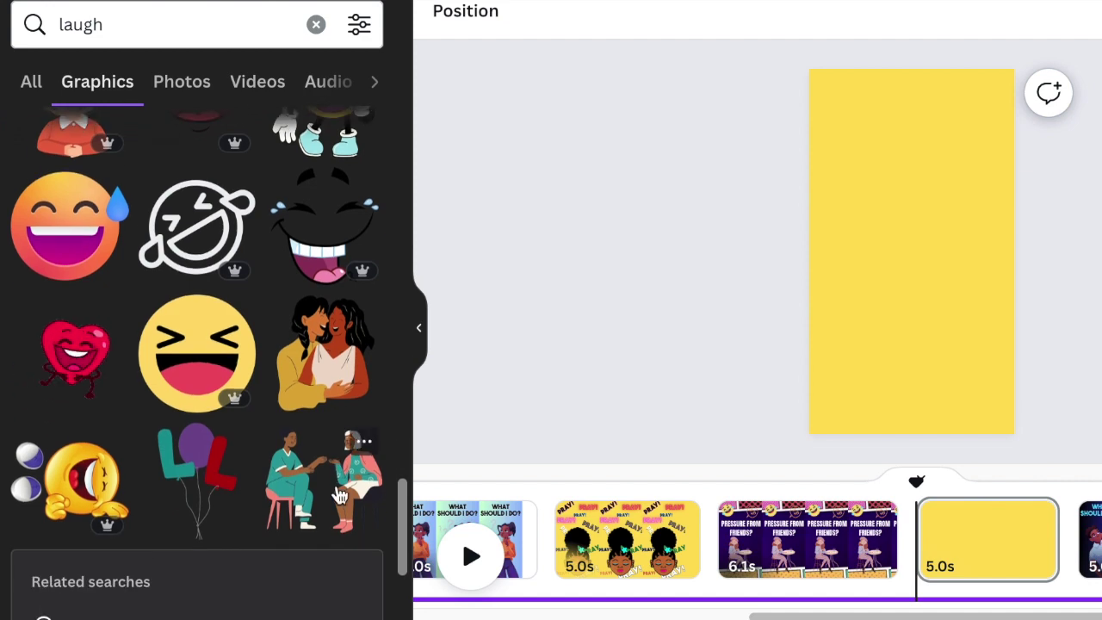
Step: Search the graphics for "GOSSIP" and add the illustration of two women whispering behind a third to the yellow page
triple_click(120, 25)
type("GOSSIP")
key("Return")
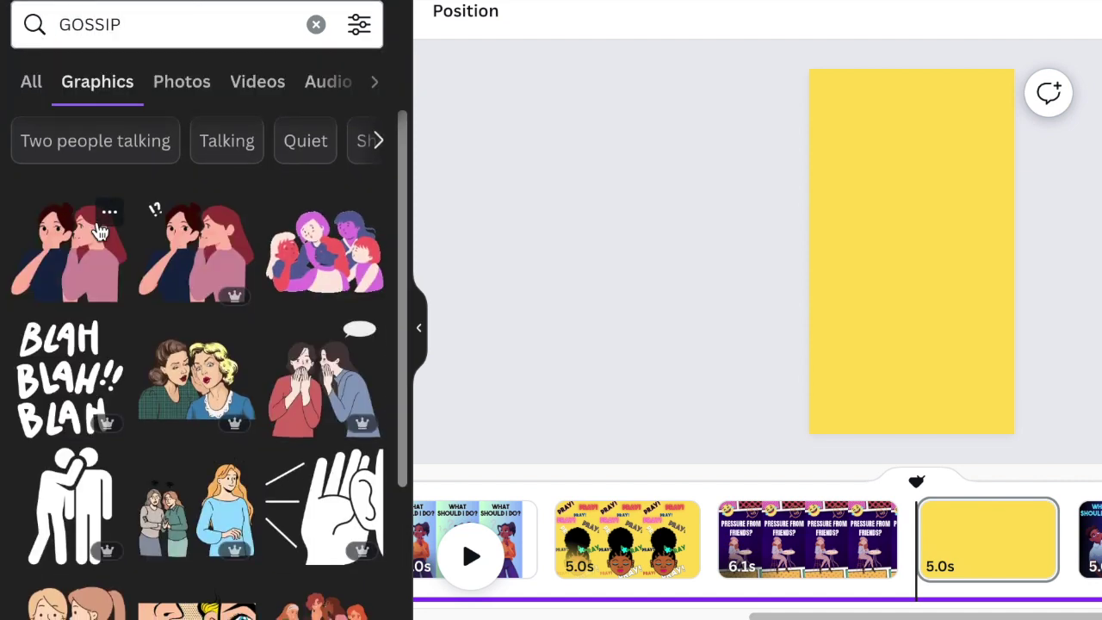
scroll(96, 229, "down", 4)
scroll(101, 230, "down", 8)
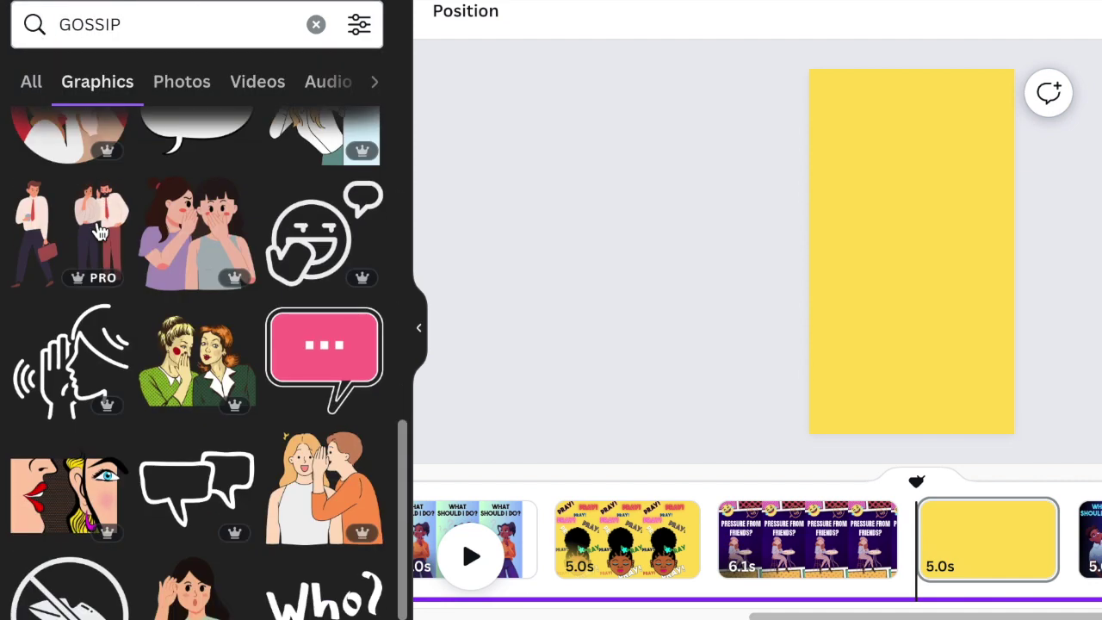
scroll(101, 231, "down", 5)
left_click(323, 420)
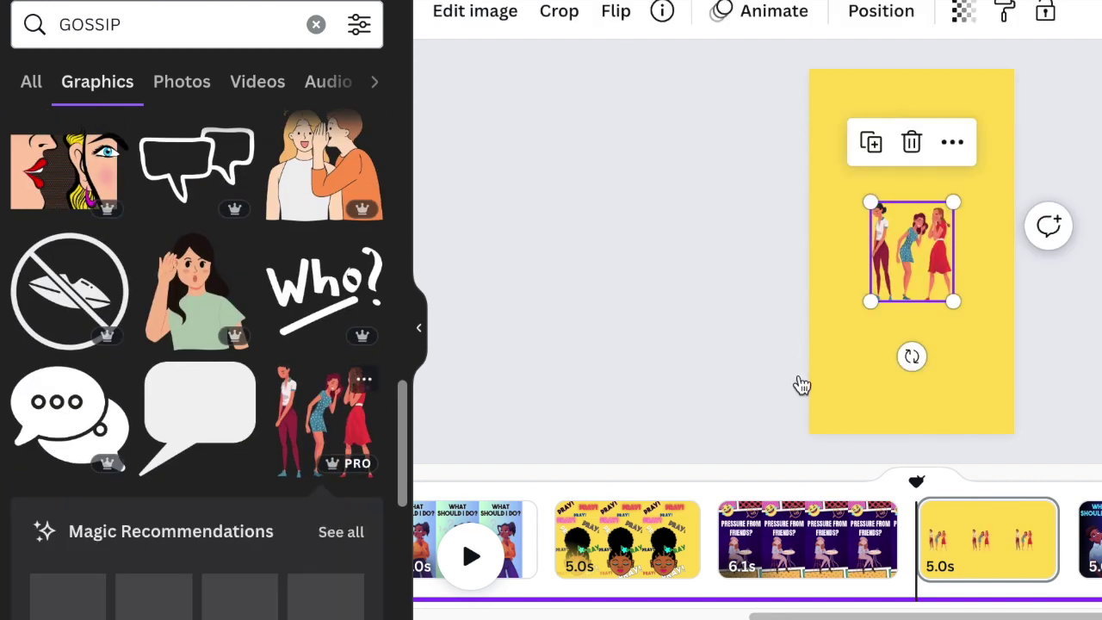
Step: Enlarge the gossiping women illustration to nearly the page width and position it in the lower part of the yellow page
left_click_drag(813, 457, 849, 427)
left_click_drag(878, 367, 910, 377)
left_click_drag(840, 396, 818, 423)
left_click_drag(895, 382, 913, 369)
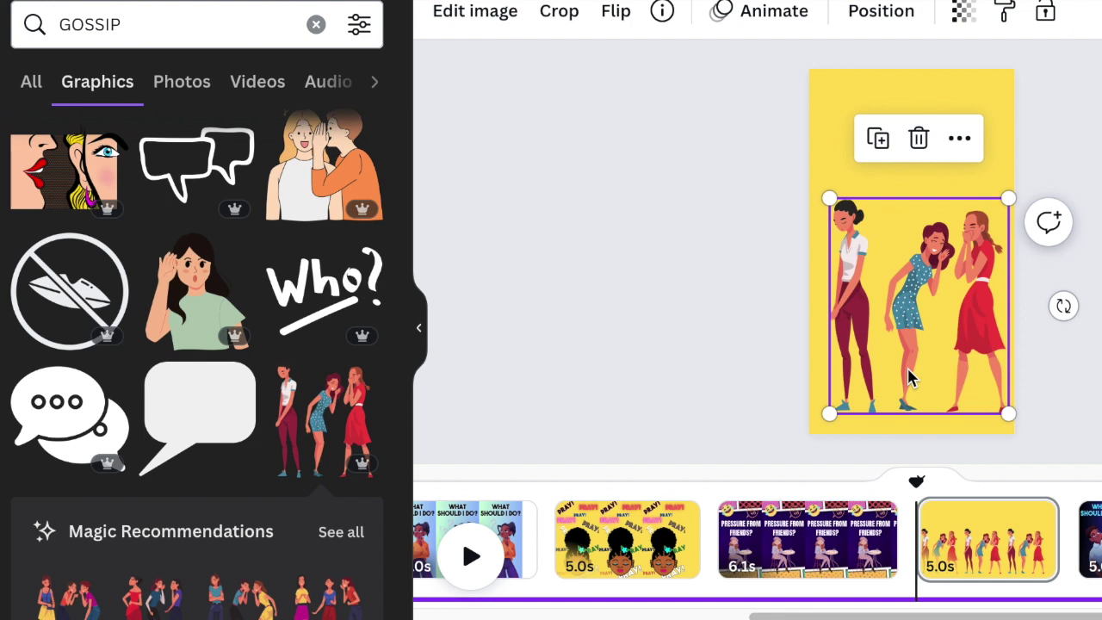
left_click(788, 402)
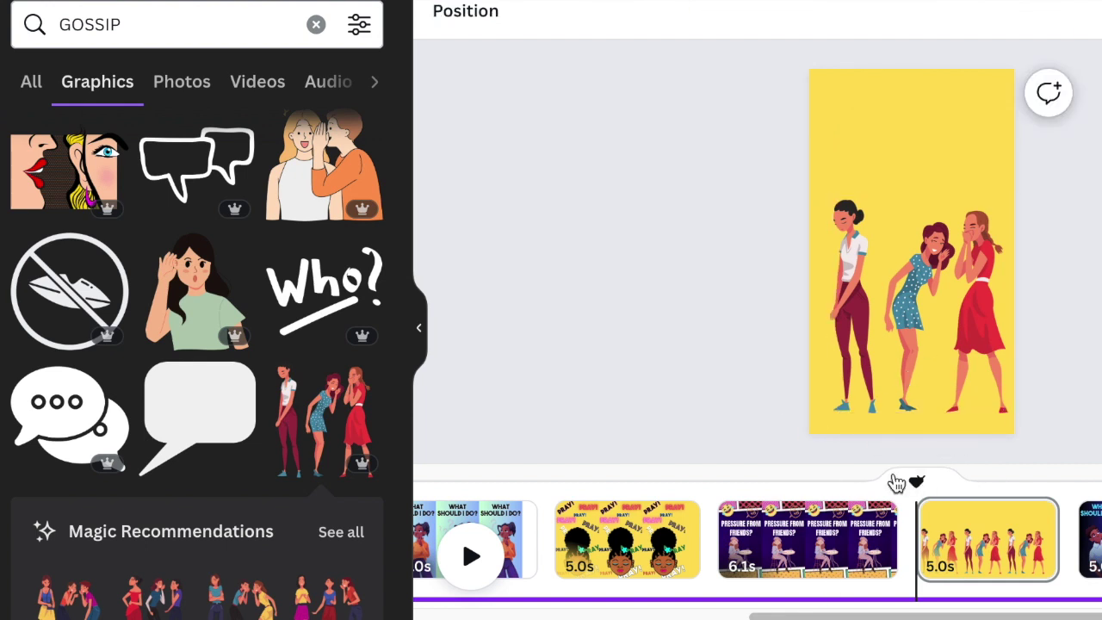
Step: Copy the "WHAT SHOULD I DO?" heading from its page onto the yellow gossip page
left_click_drag(781, 487, 928, 492)
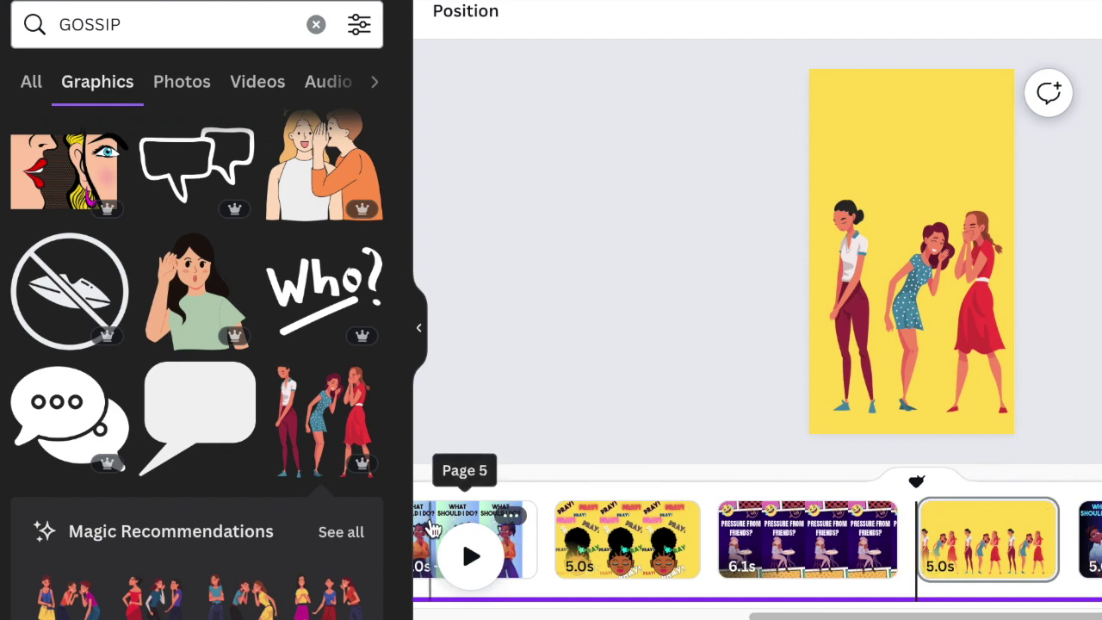
left_click_drag(816, 616, 696, 615)
left_click(703, 570)
left_click(979, 124)
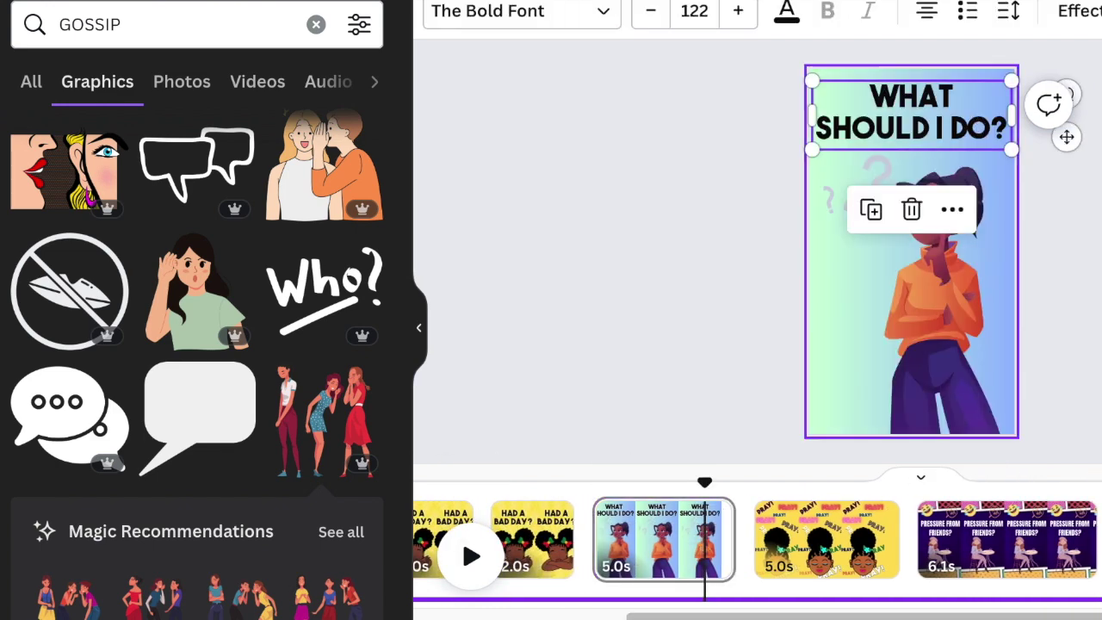
left_click(1101, 541)
type("WHAT SHOULD I DO?")
Step: Replace the copied heading's text with "SO MUCH PRESSURE!!!" and move it slightly lower above the women
triple_click(880, 123)
type("SO  MUCH P")
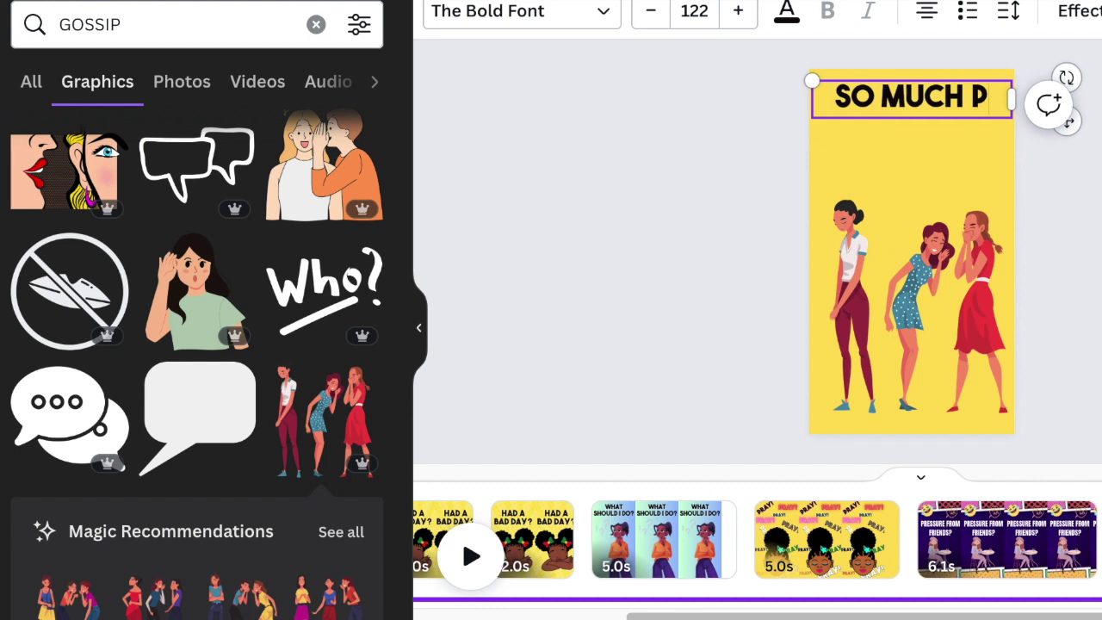
type("RESSURE!!!")
key("Escape")
left_click_drag(936, 118, 936, 136)
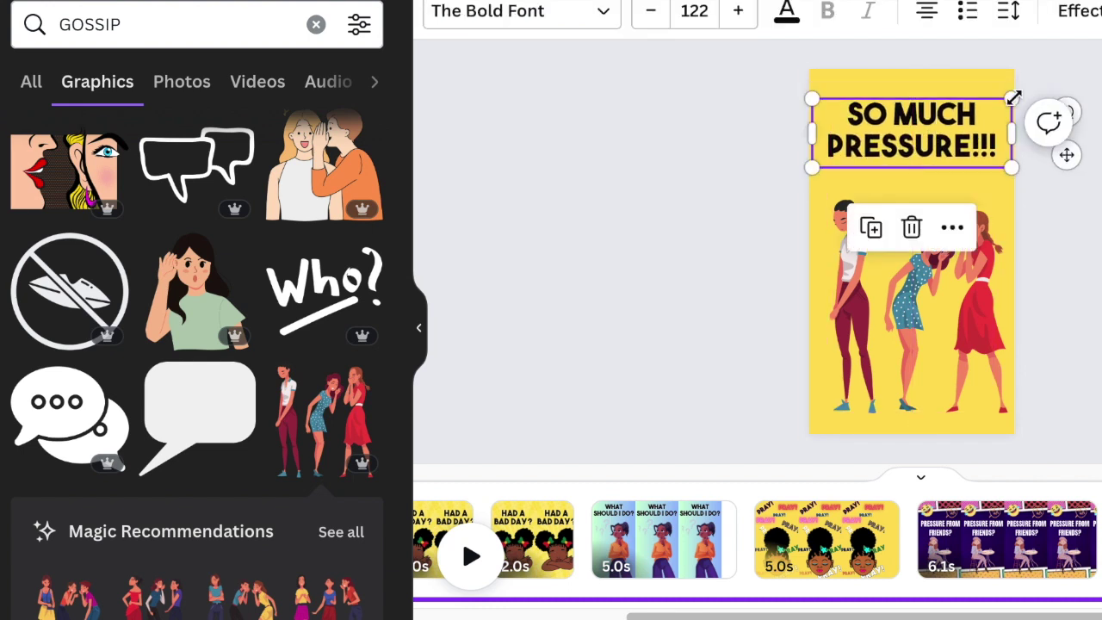
Step: Enlarge the "SO MUCH PRESSURE!!!" heading slightly and move it a little higher above the gossiping women
left_click_drag(1011, 98, 1023, 92)
left_click_drag(965, 135, 959, 129)
scroll(1076, 489, "right", 3)
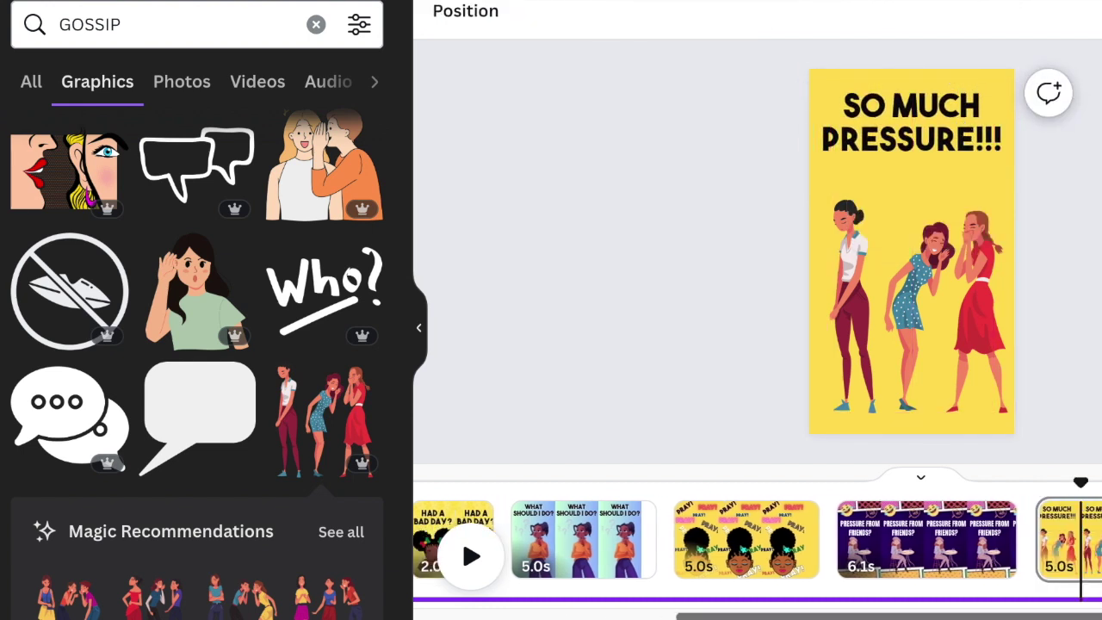
left_click(1027, 599)
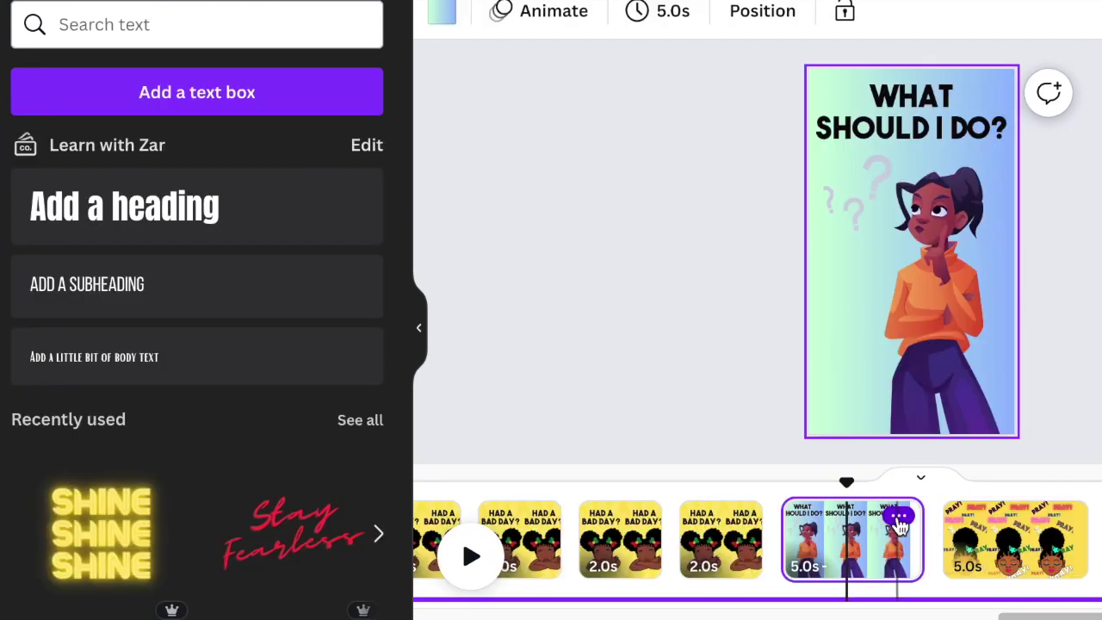
Step: Duplicate the "WHAT SHOULD I DO?" page and move the copy to the end of the timeline
left_click(899, 518)
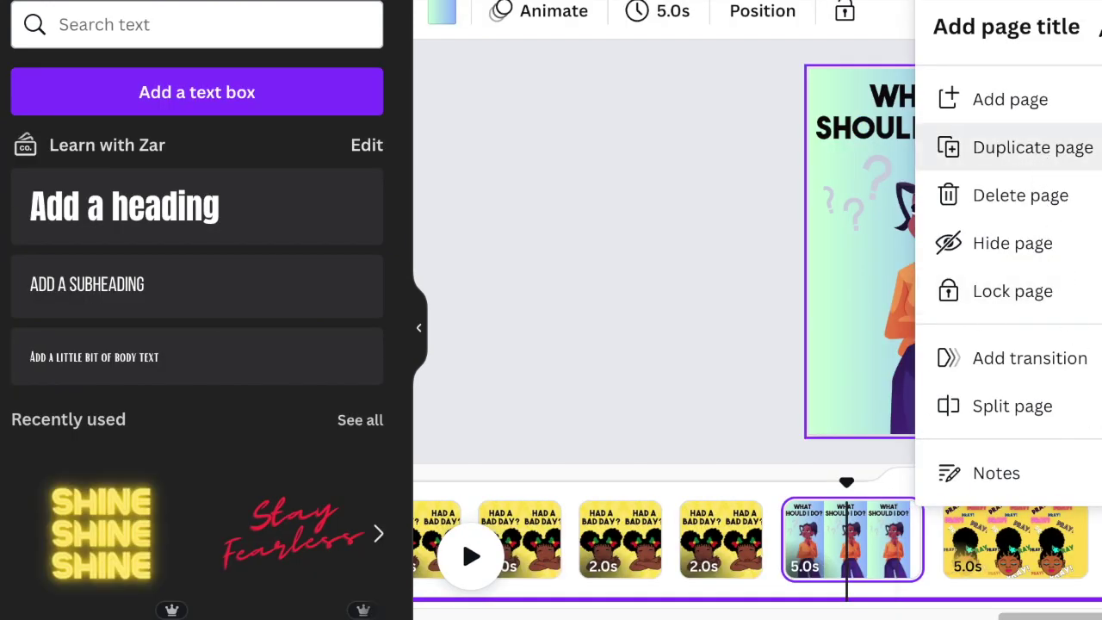
left_click(1032, 147)
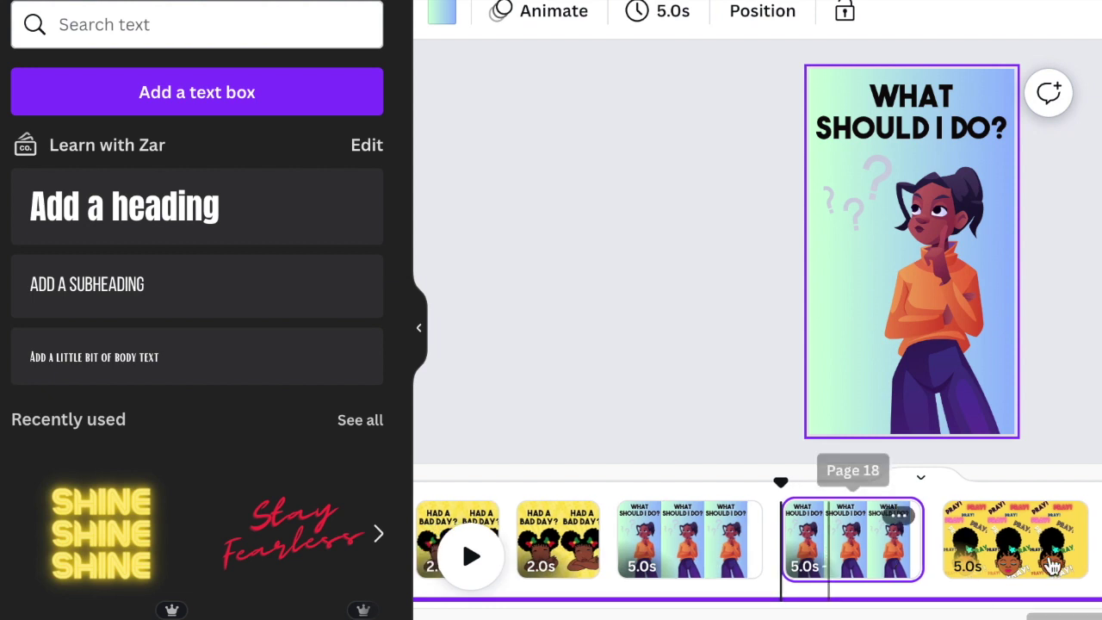
left_click_drag(828, 542, 848, 543)
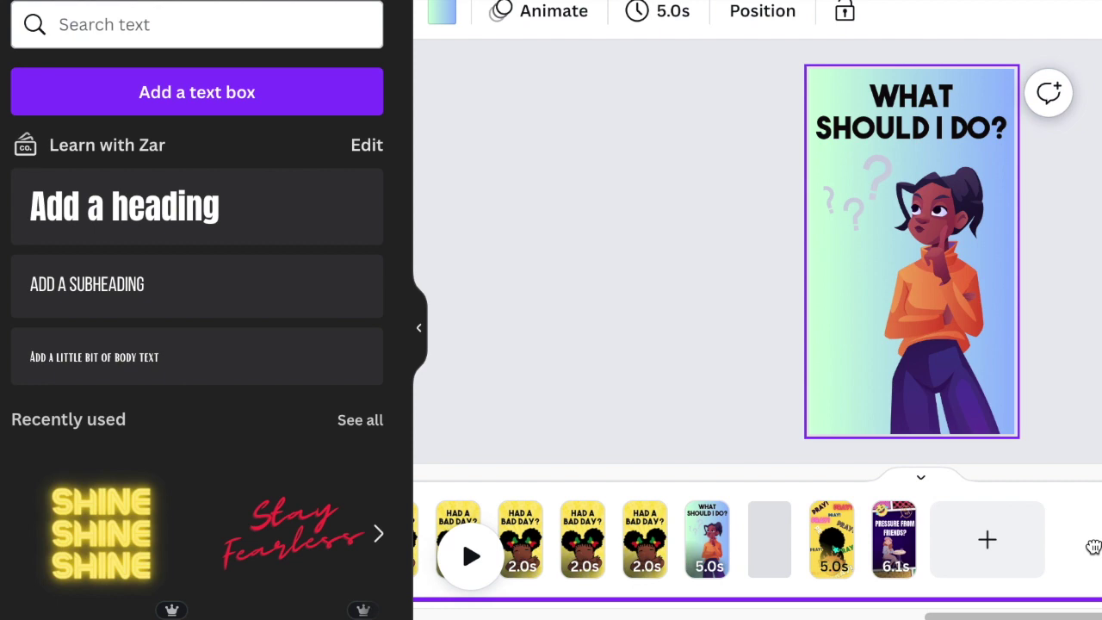
left_click_drag(1094, 547, 963, 558)
left_click_drag(880, 545, 1095, 547)
left_click(794, 538)
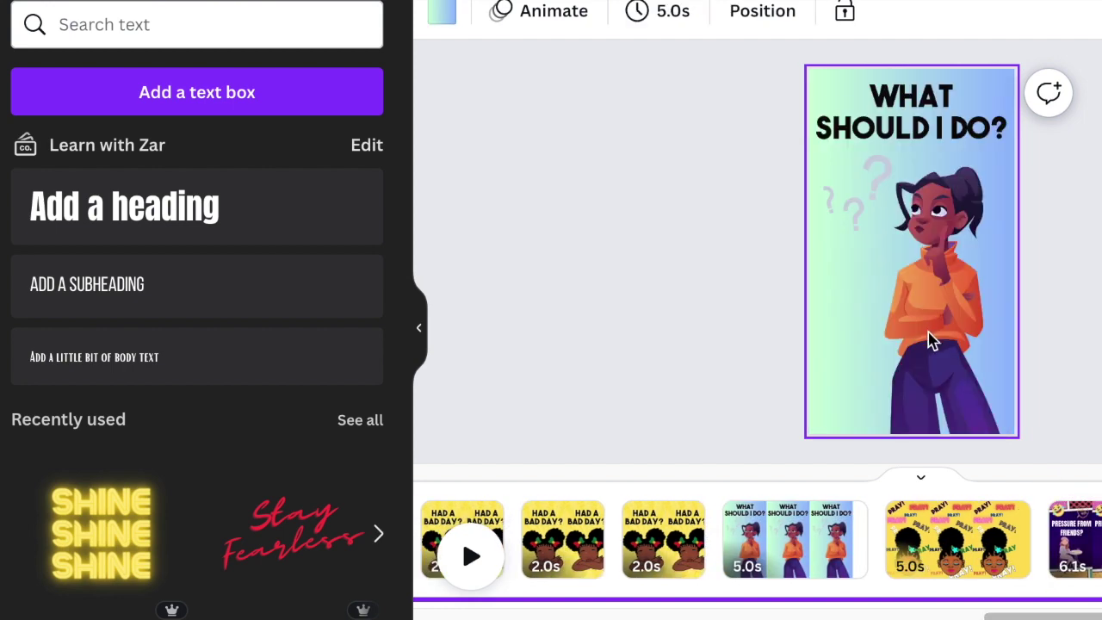
Step: Replace the woman and question marks on the copied "WHAT SHOULD I DO?" page with the thinking boy in a white shirt
key("ctrl+z")
key("ctrl+z")
right_click(866, 314)
left_click(955, 443)
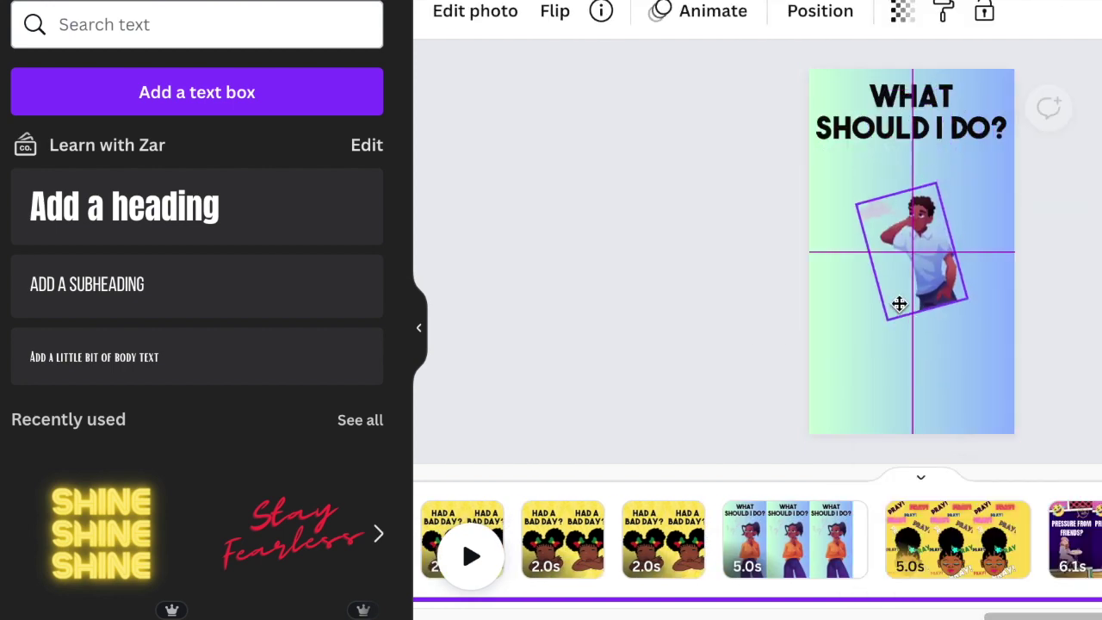
Step: Flip the thinking boy horizontally and enlarge the illustration to nearly the page width below the heading
left_click(554, 11)
left_click_drag(899, 304, 809, 503)
left_click(622, 76)
left_click_drag(857, 364, 923, 292)
left_click(725, 253)
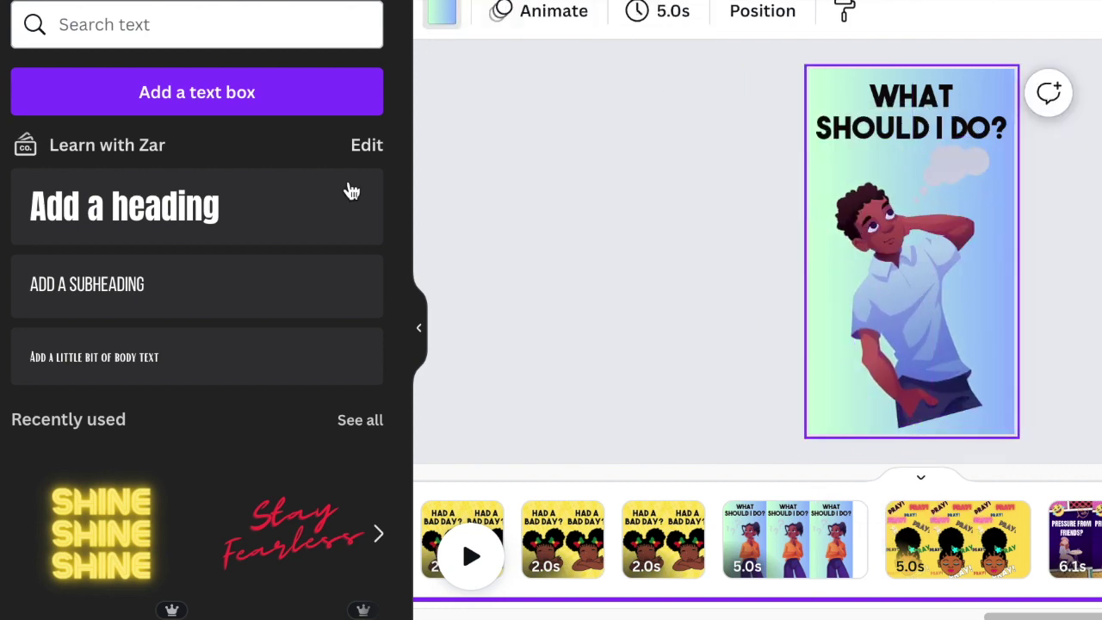
Step: Change the copied page's background to a black-to-blue gradient and recolor its "WHAT SHOULD I DO?" heading light blue
left_click(442, 11)
left_click(154, 428)
left_click(911, 112)
left_click(787, 12)
left_click(35, 219)
Step: Enlarge the thinking boy so the illustration extends past the page's lower edge, and apply an animation to it
left_click(930, 345)
left_click_drag(1050, 387, 1077, 414)
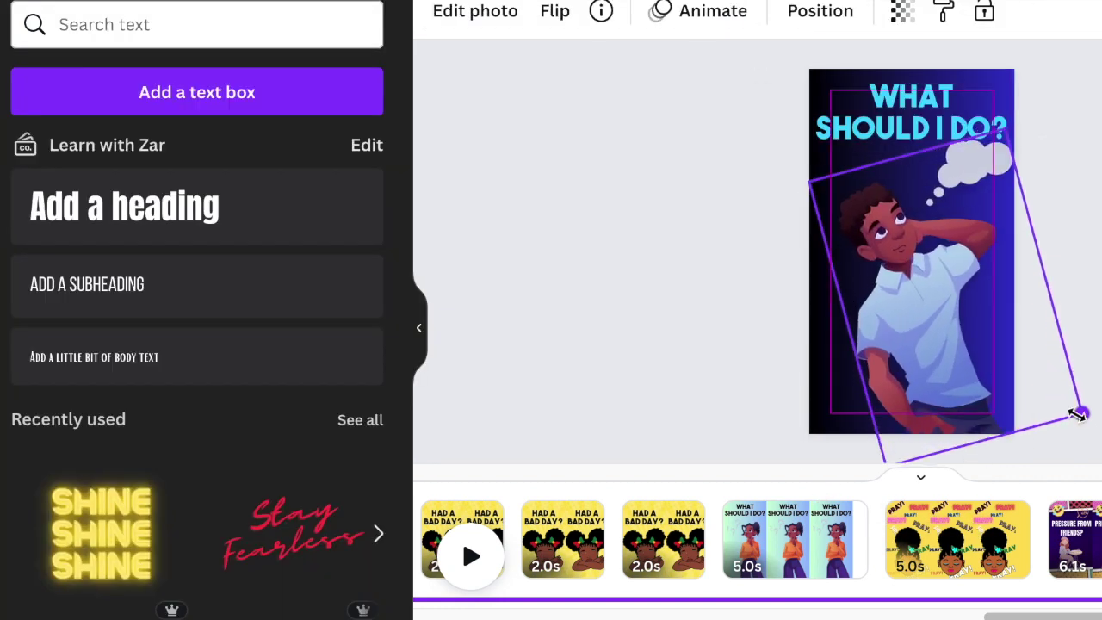
left_click(701, 12)
scroll(316, 315, "down", 2)
left_click(315, 315)
scroll(172, 450, "up", 2)
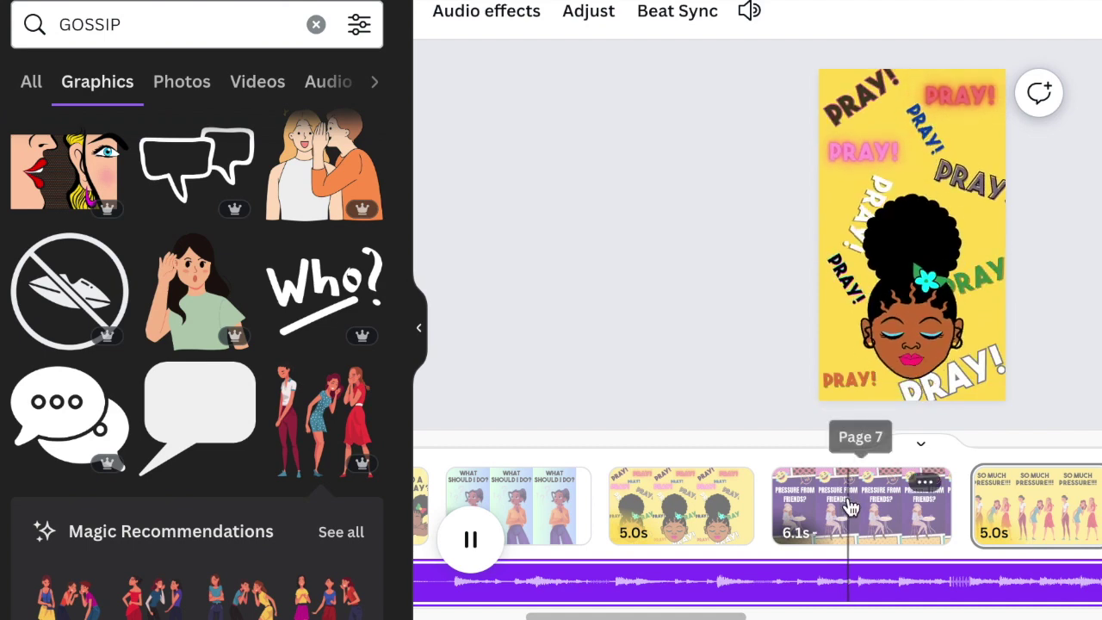
Step: Open the music track's audio effects and place the playhead at 22.6 s on the "PRESSURE FROM FRIENDS?" page
left_click_drag(707, 617, 740, 617)
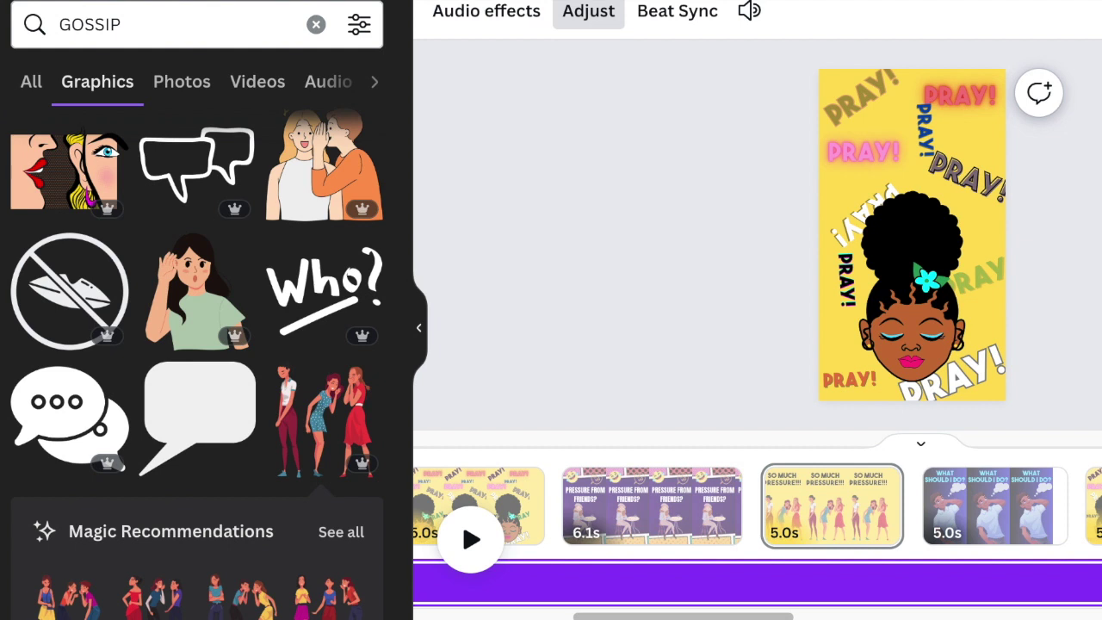
left_click(506, 26)
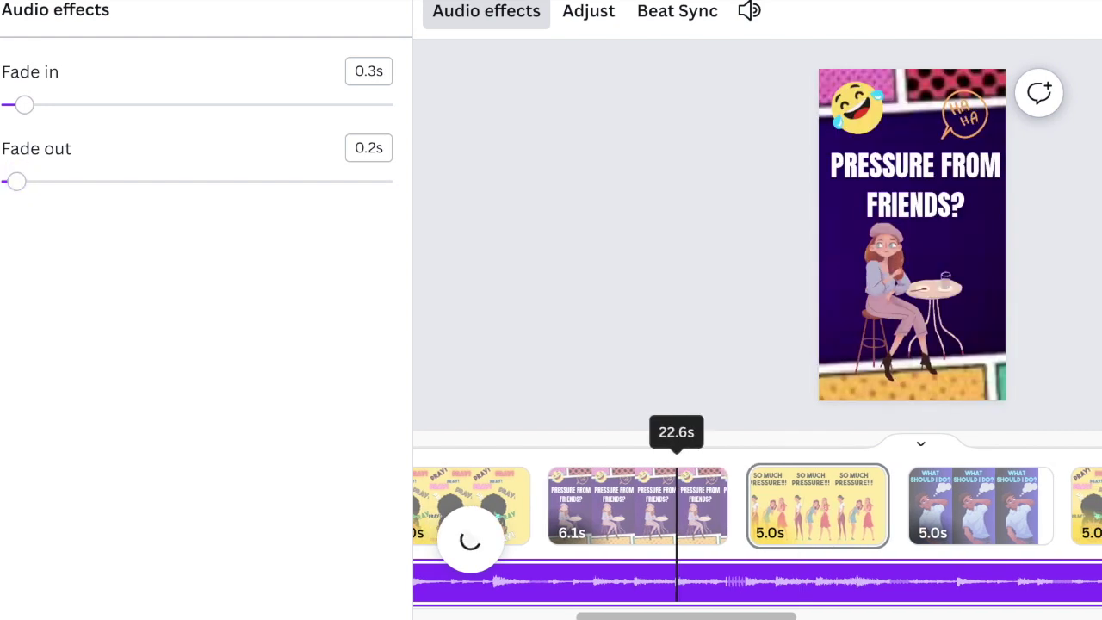
left_click(676, 508)
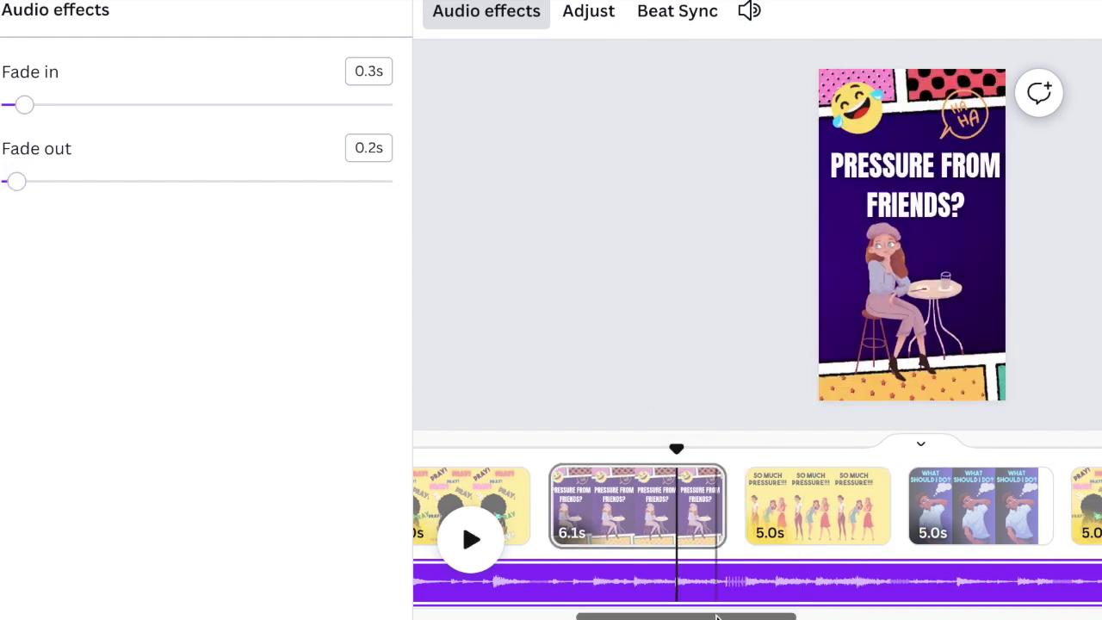